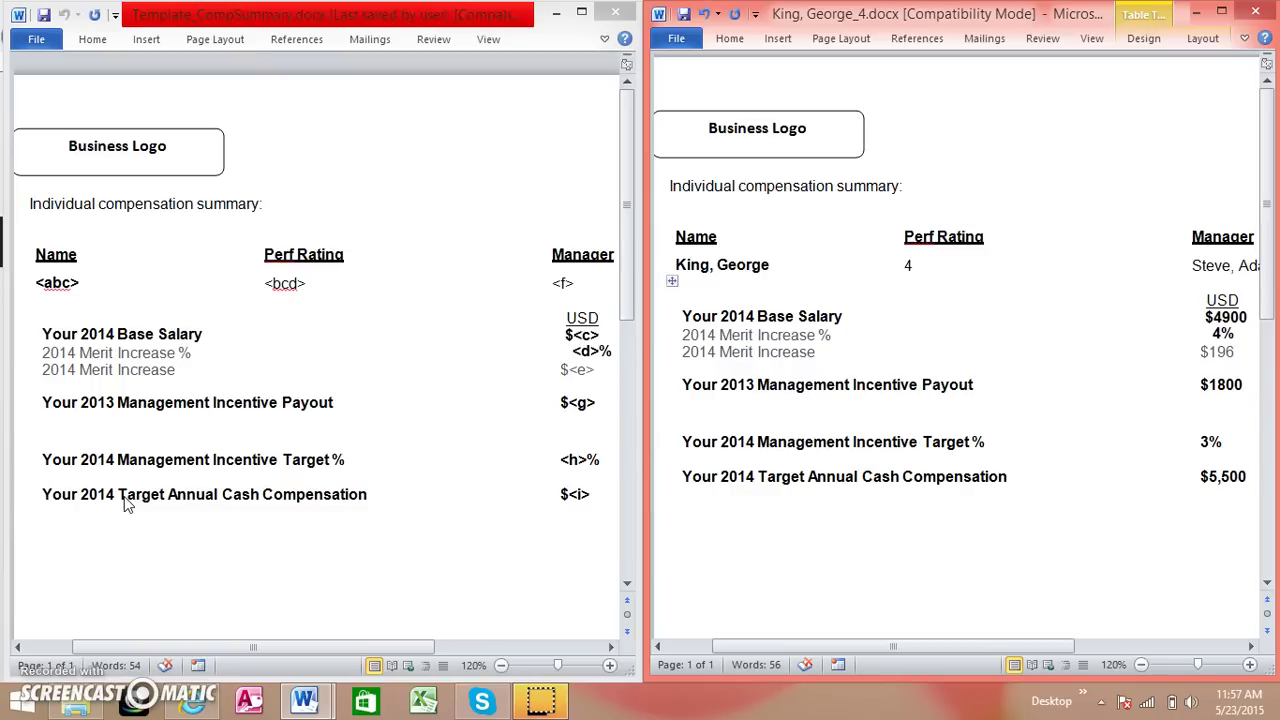
# Compare the template's <abc> placeholder with the King, George letter's merged name and salary rows.
pyautogui.click(48, 283)
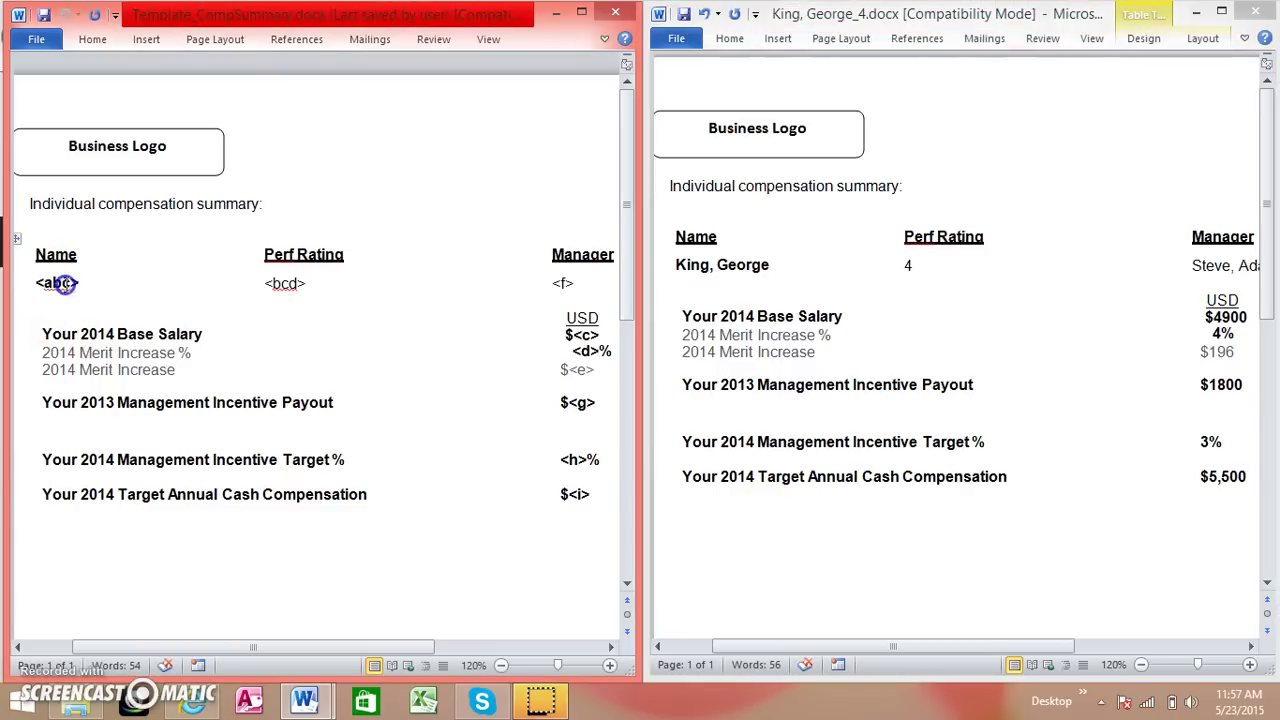
pyautogui.moveTo(36, 283); pyautogui.dragTo(82, 283)
pyautogui.click(194, 284)
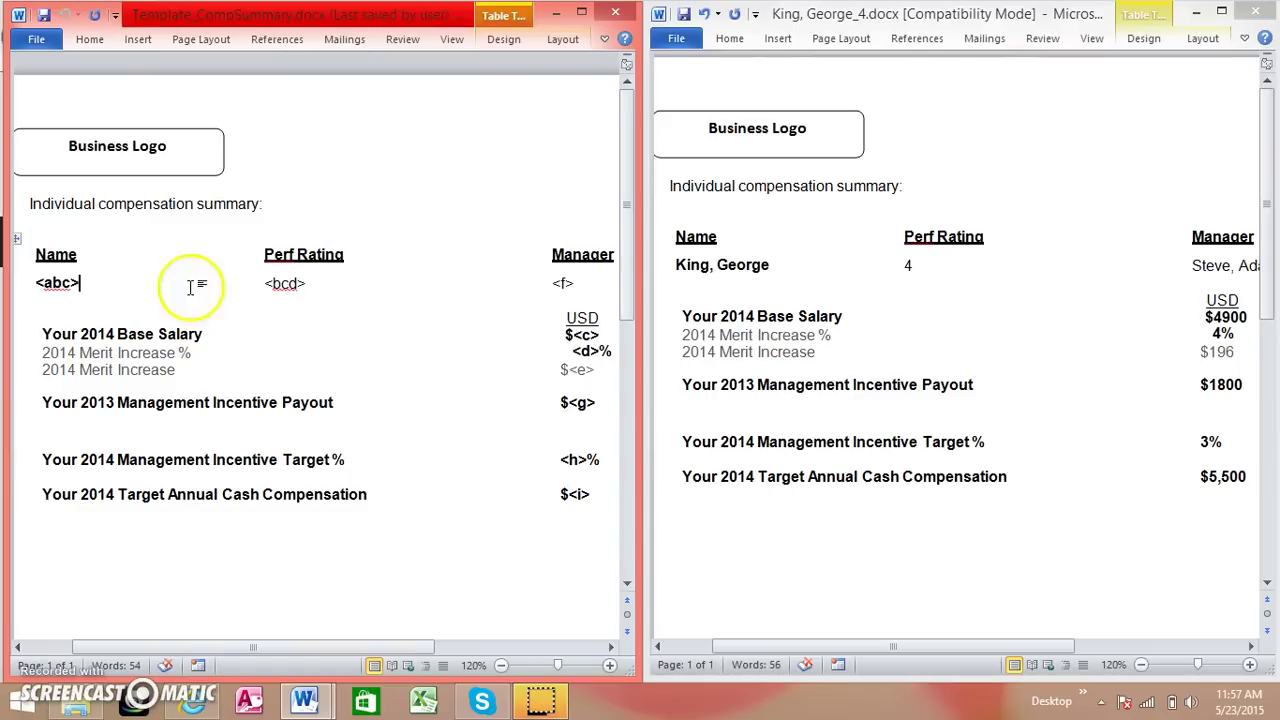
pyautogui.click(683, 268)
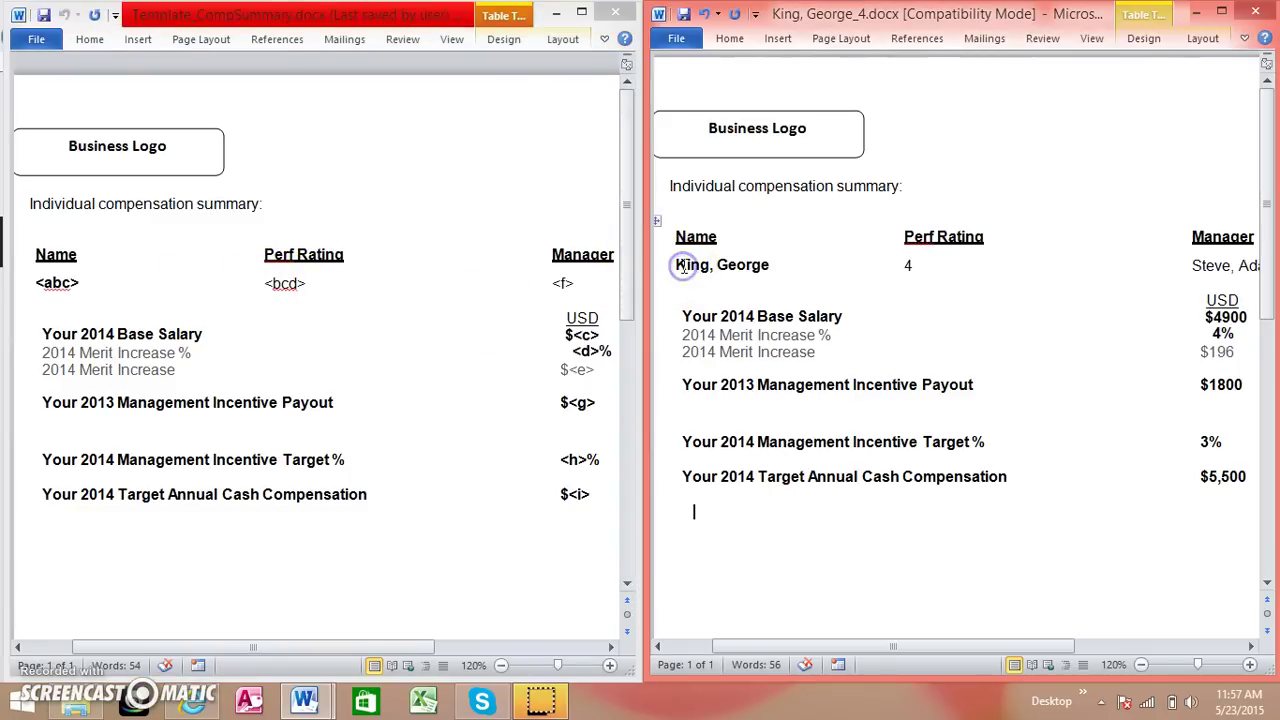
pyautogui.moveTo(676, 264); pyautogui.dragTo(1063, 350)
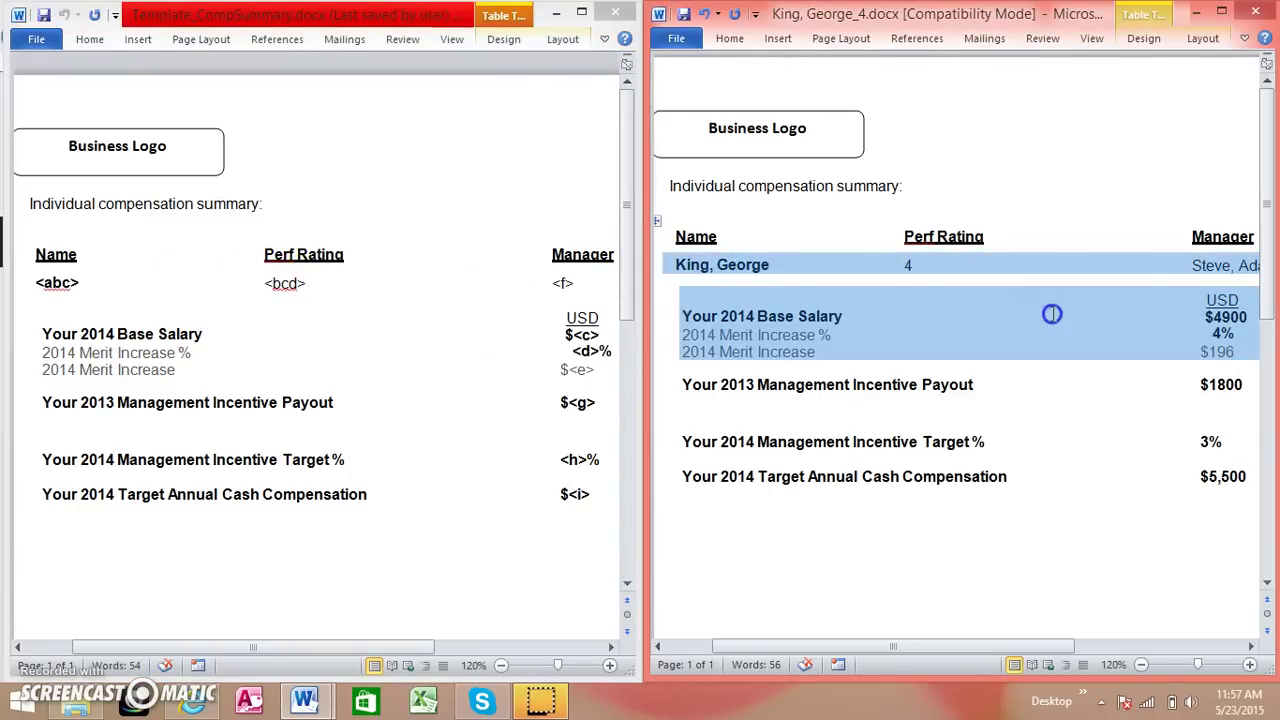
pyautogui.click(1061, 344)
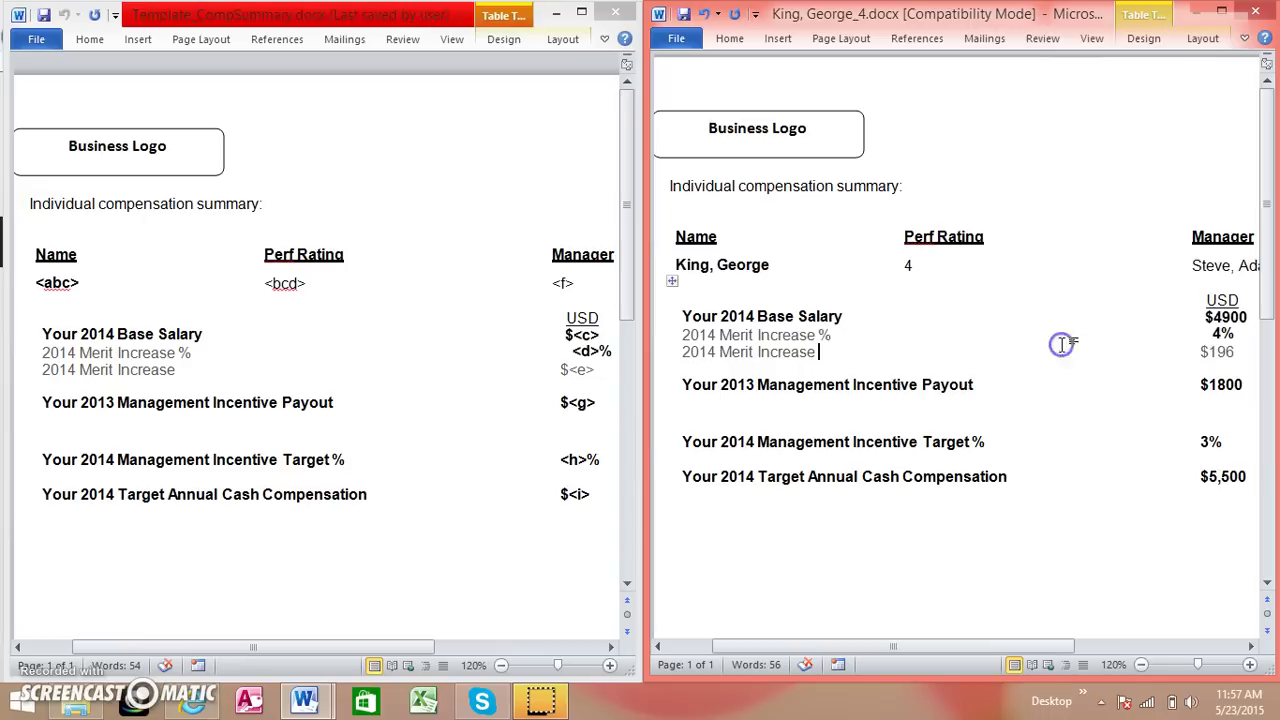
pyautogui.click(731, 298)
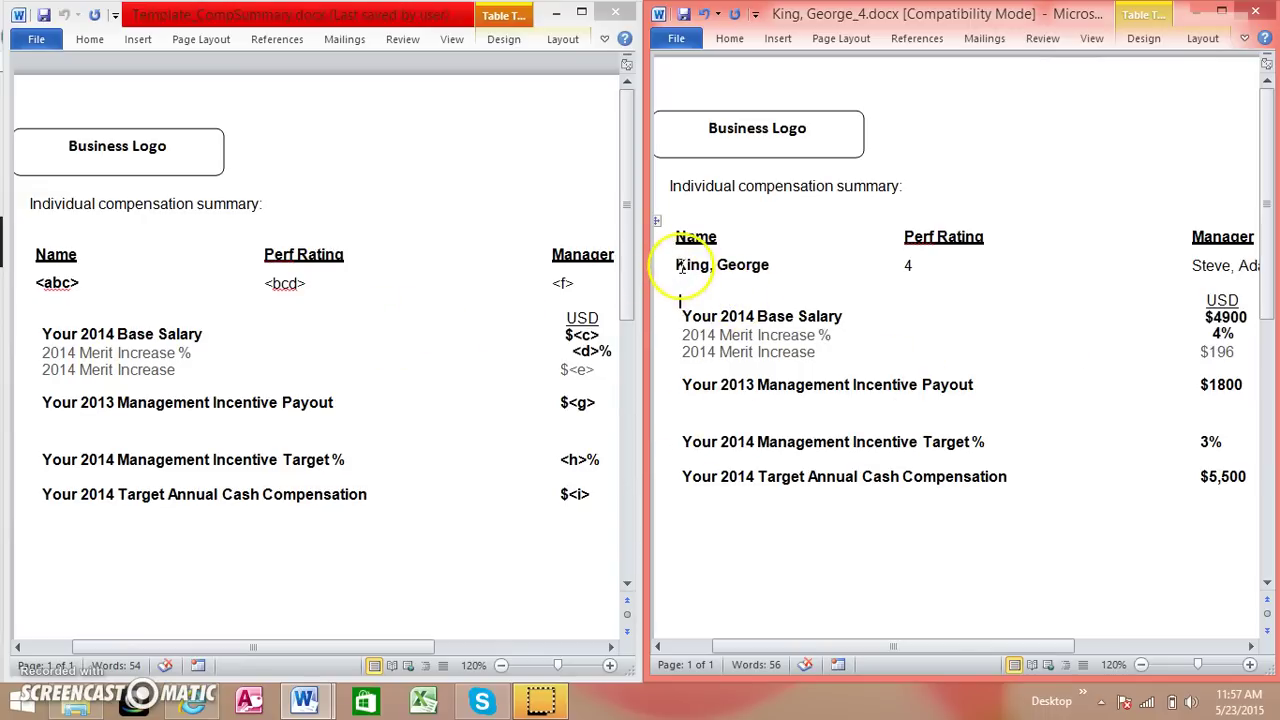
pyautogui.moveTo(678, 265); pyautogui.dragTo(768, 265)
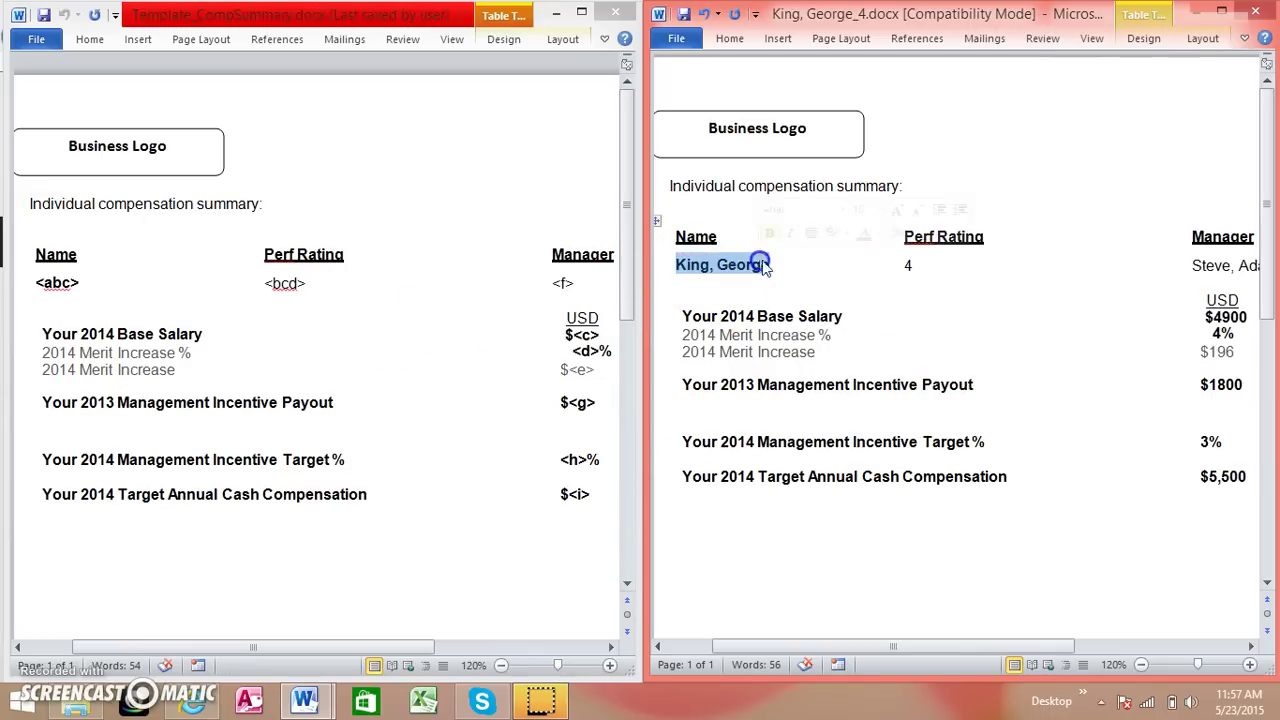
pyautogui.moveTo(915, 263); pyautogui.dragTo(915, 265)
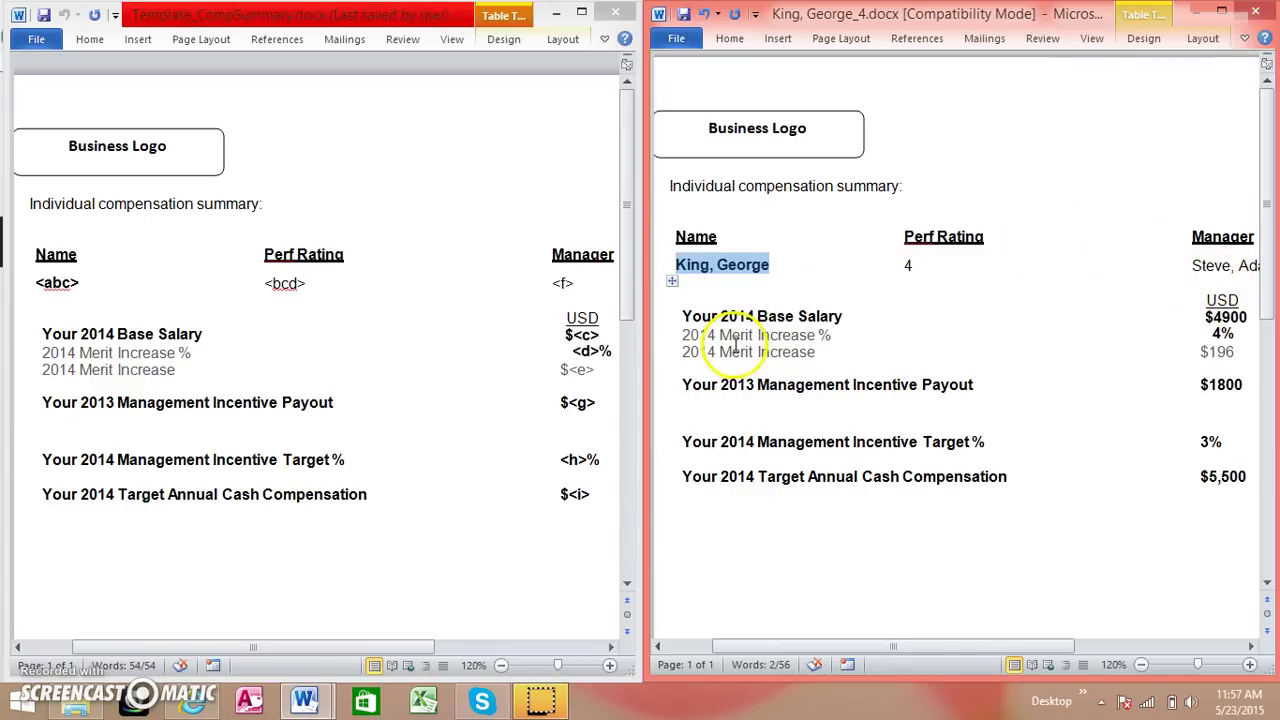
pyautogui.moveTo(1205, 388)
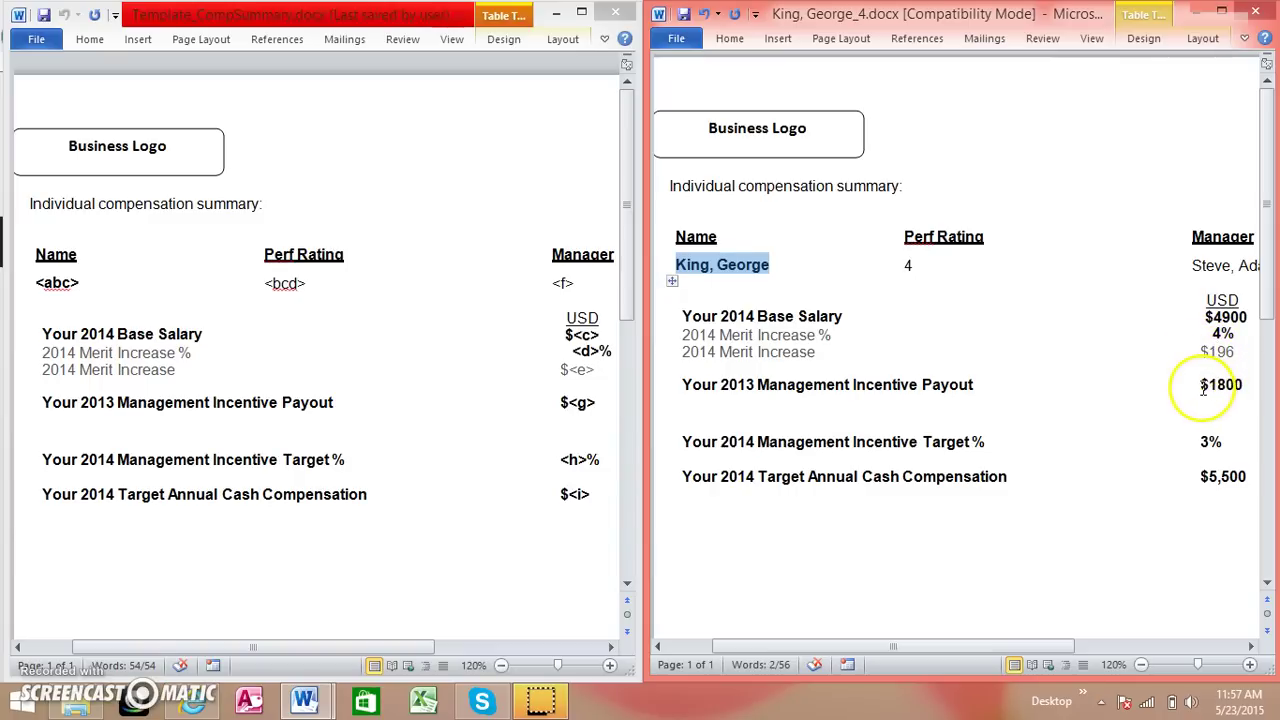
pyautogui.click(748, 285)
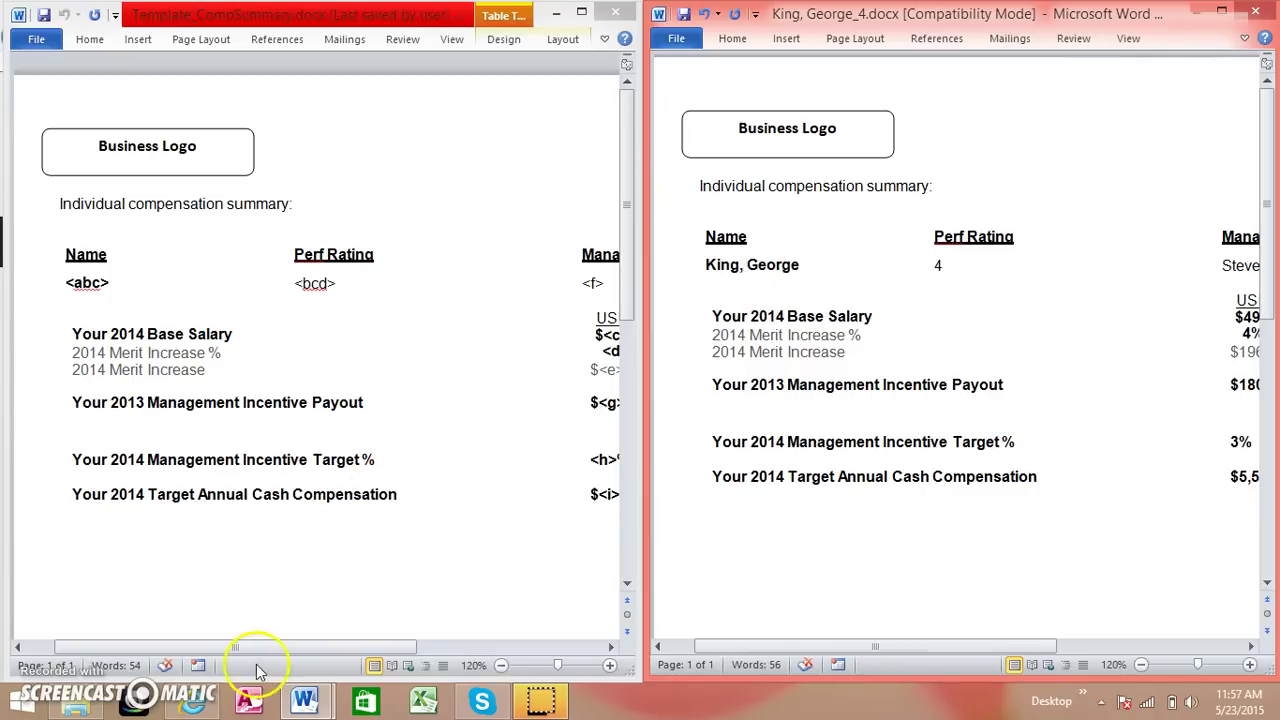
pyautogui.moveTo(238, 653); pyautogui.dragTo(257, 648)
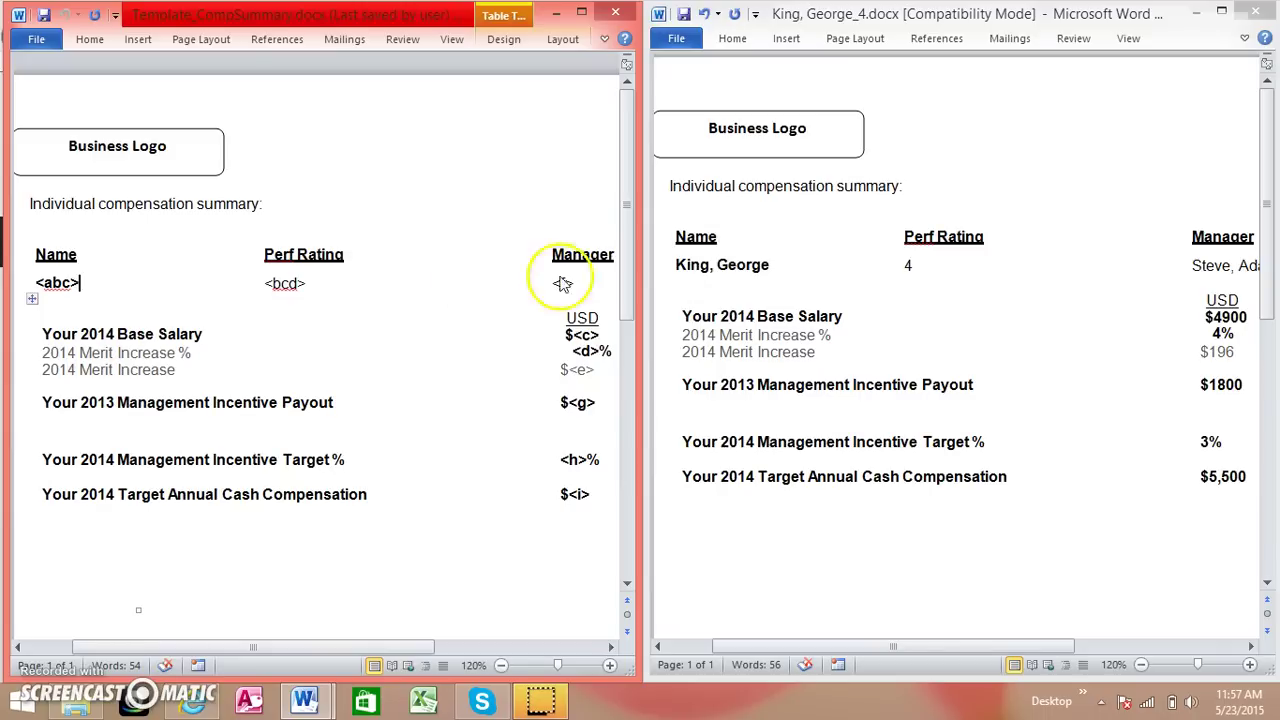
pyautogui.click(36, 284)
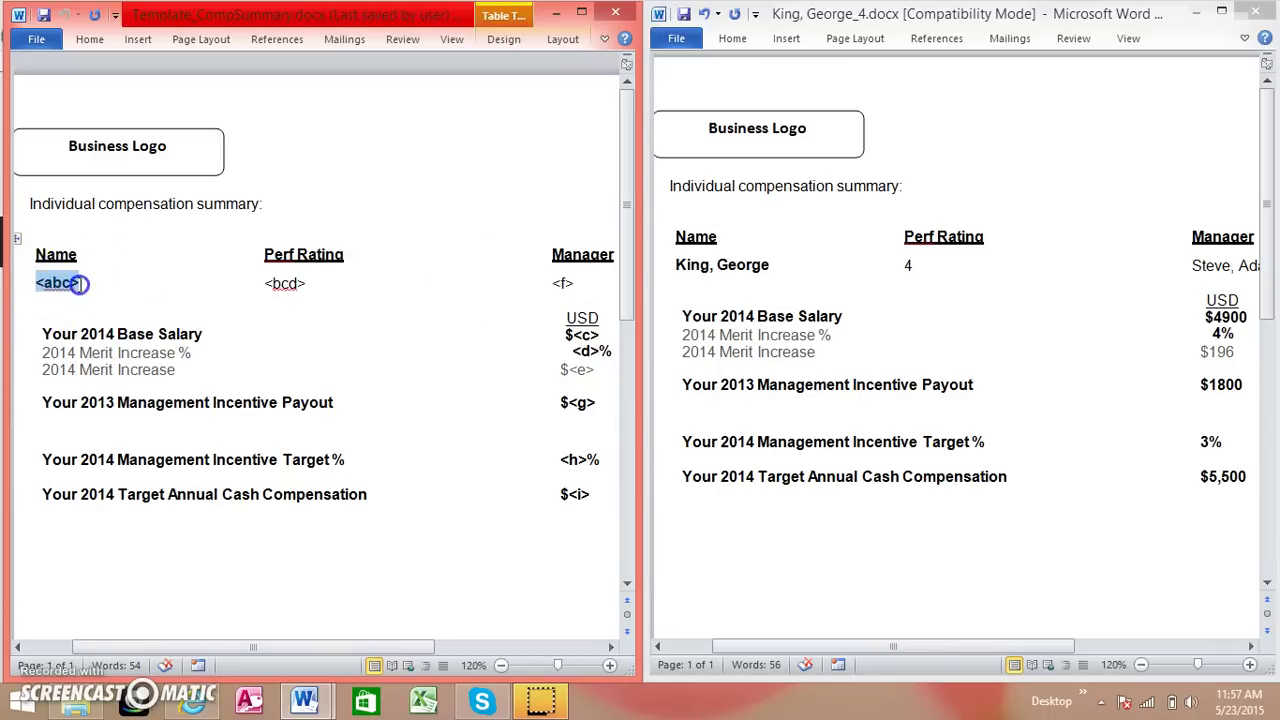
pyautogui.moveTo(78, 284); pyautogui.dragTo(78, 284)
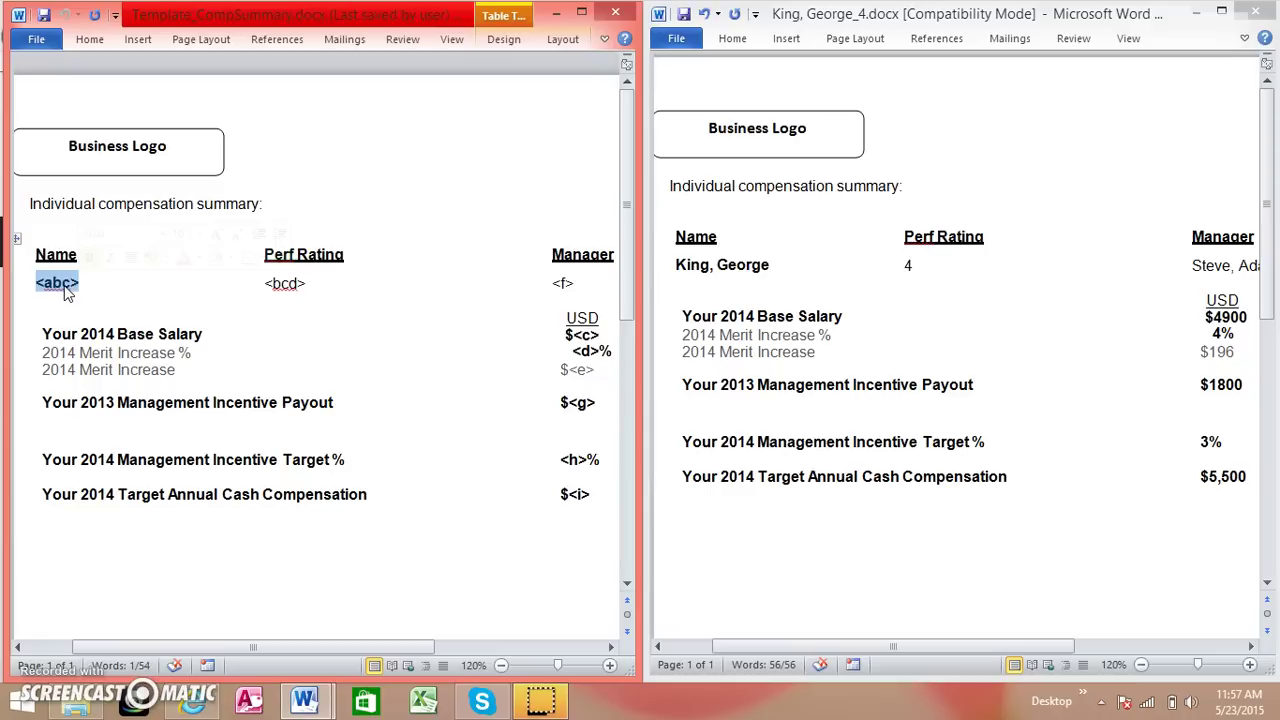
pyautogui.click(64, 286)
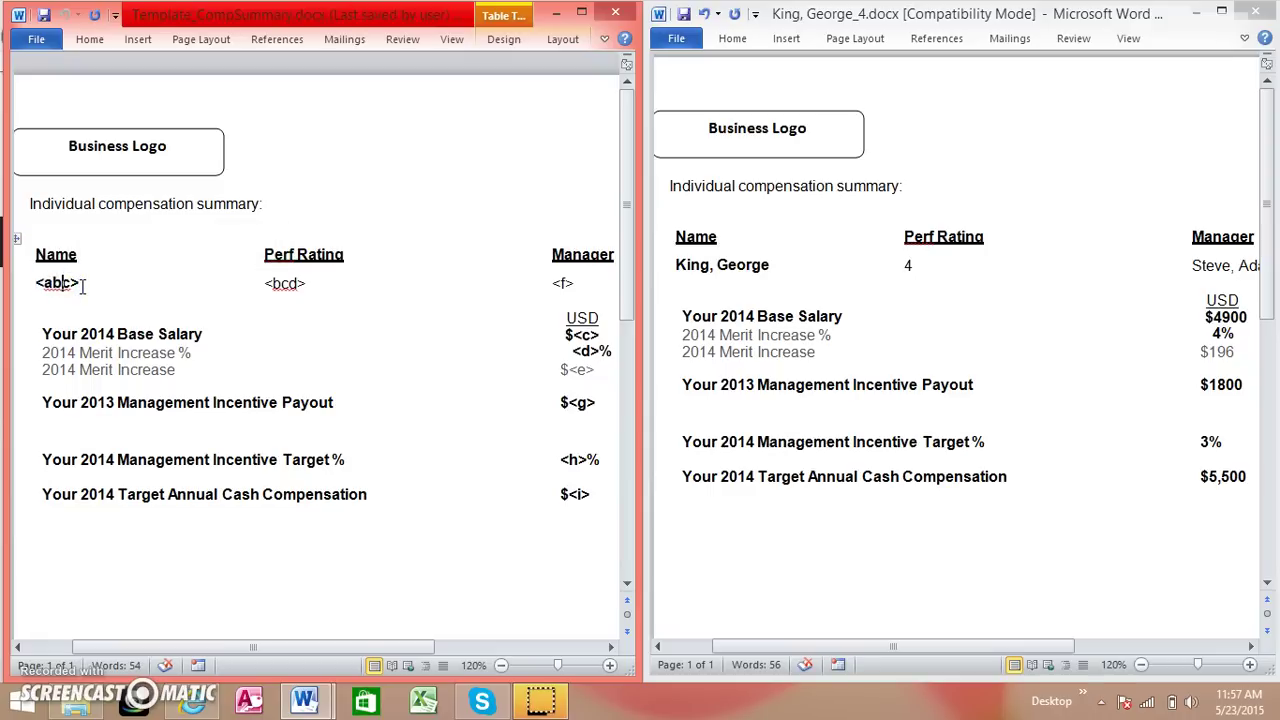
pyautogui.click(845, 316)
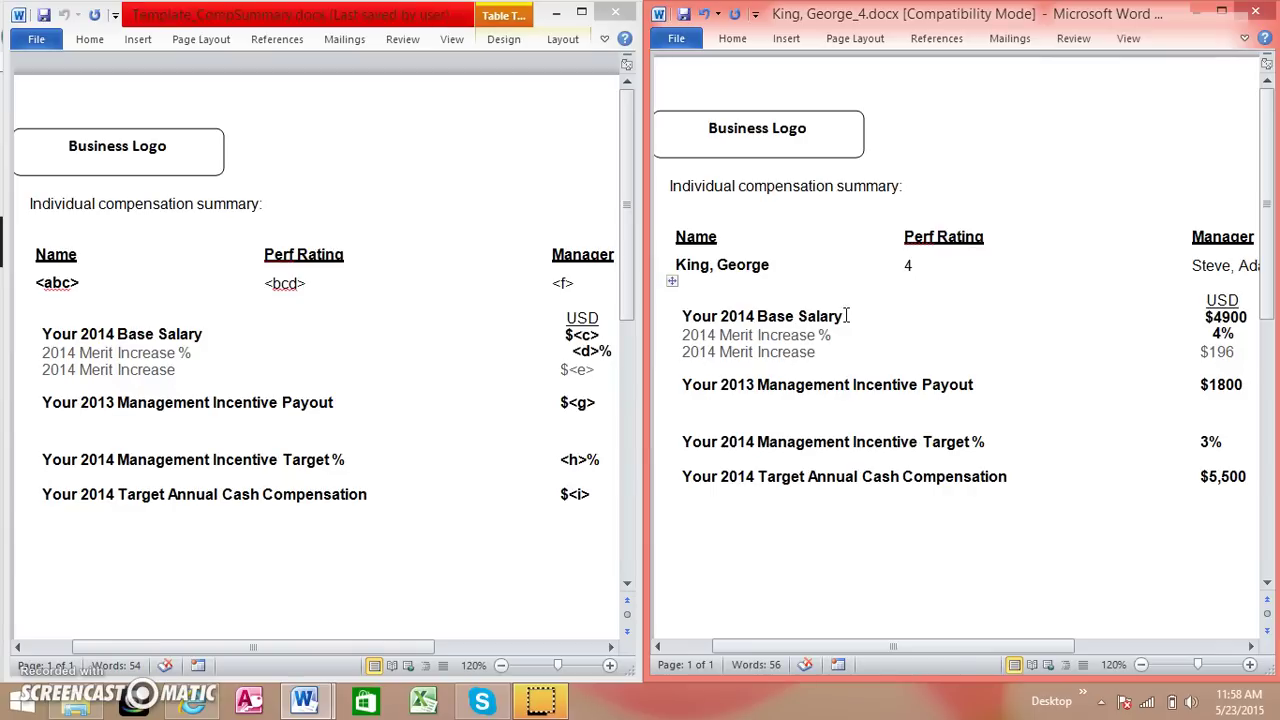
# Close the King, George letter without saving and select MailMergeSoftware_CompSummary.xls in the MailMerge folder.
pyautogui.click(1258, 12)
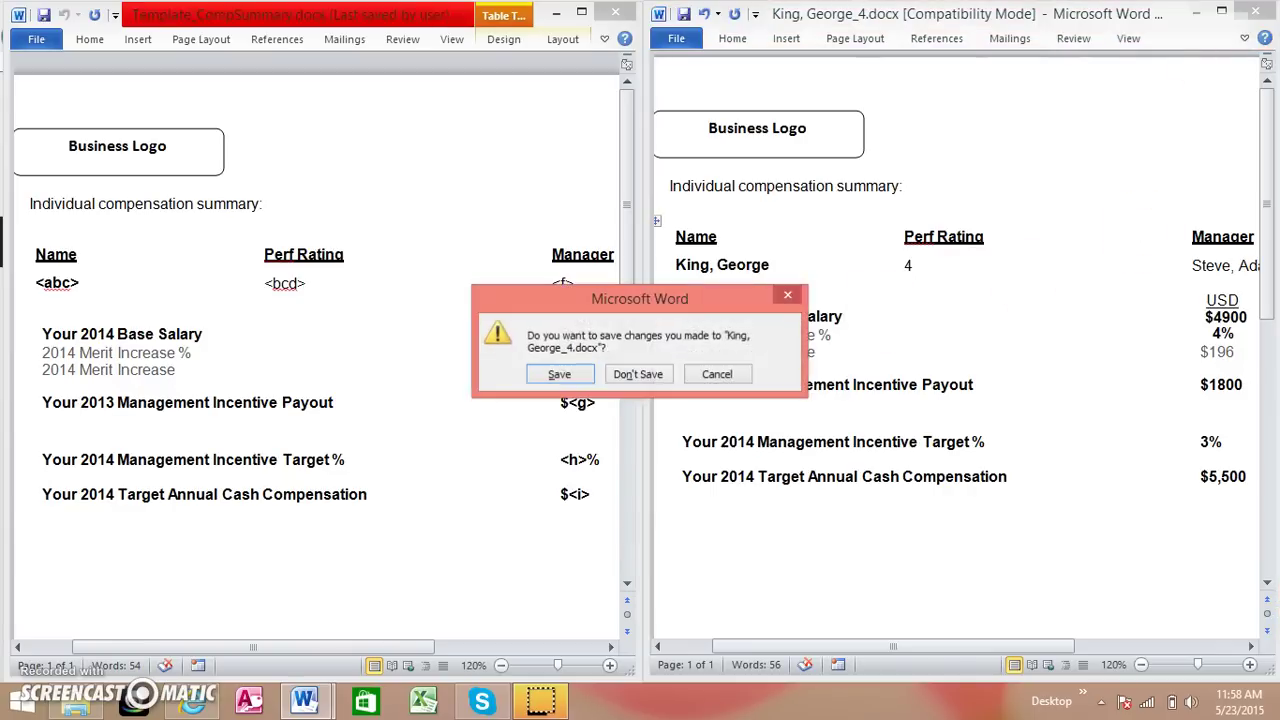
pyautogui.click(632, 374)
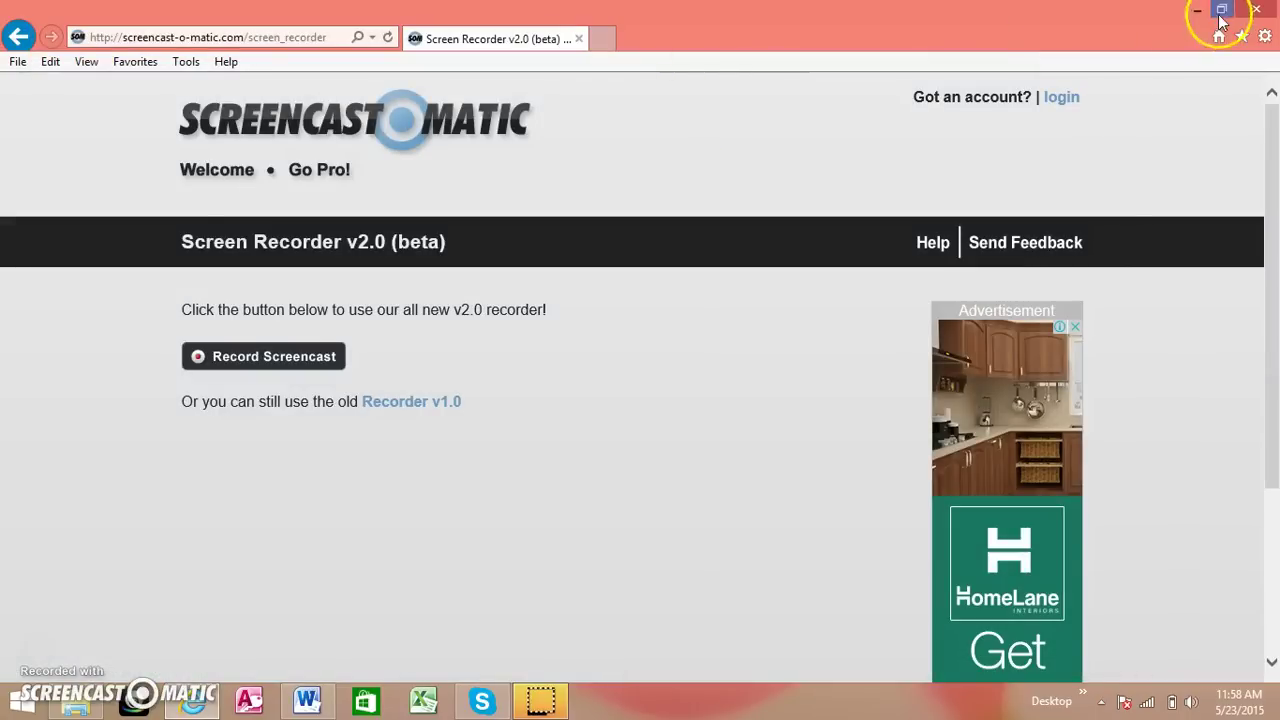
pyautogui.click(65, 706)
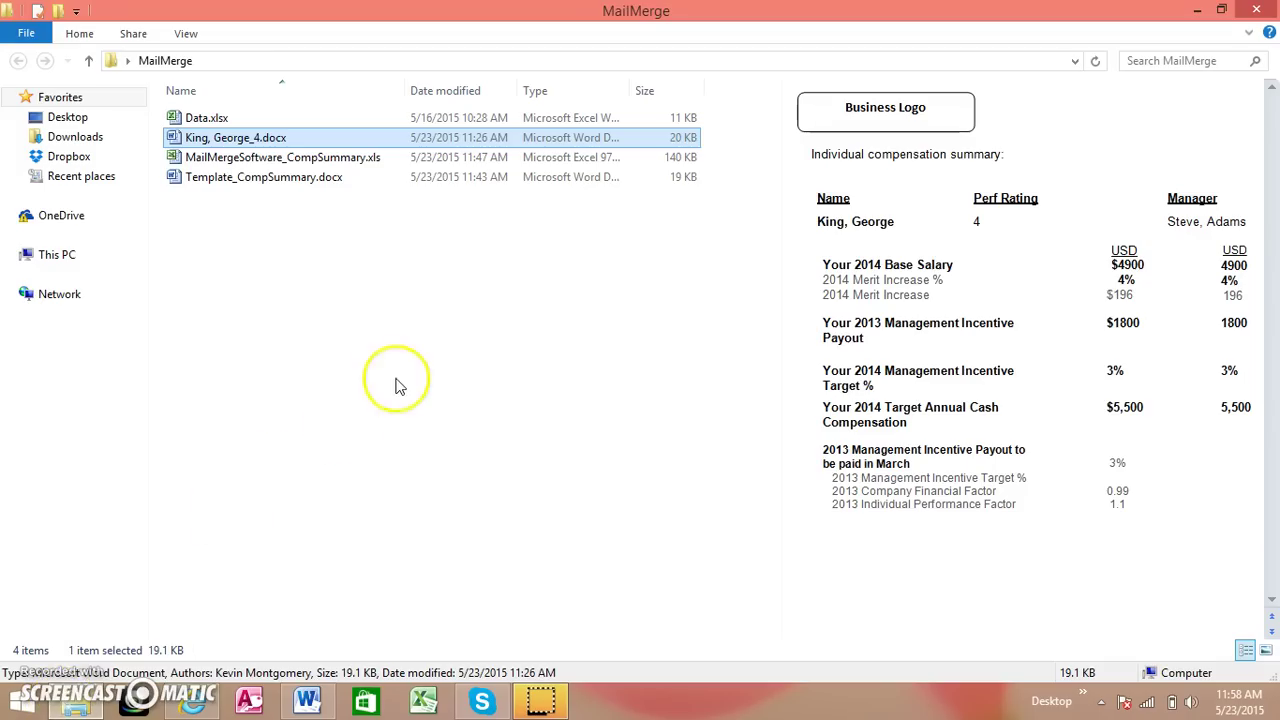
pyautogui.click(286, 294)
pyautogui.click(268, 160)
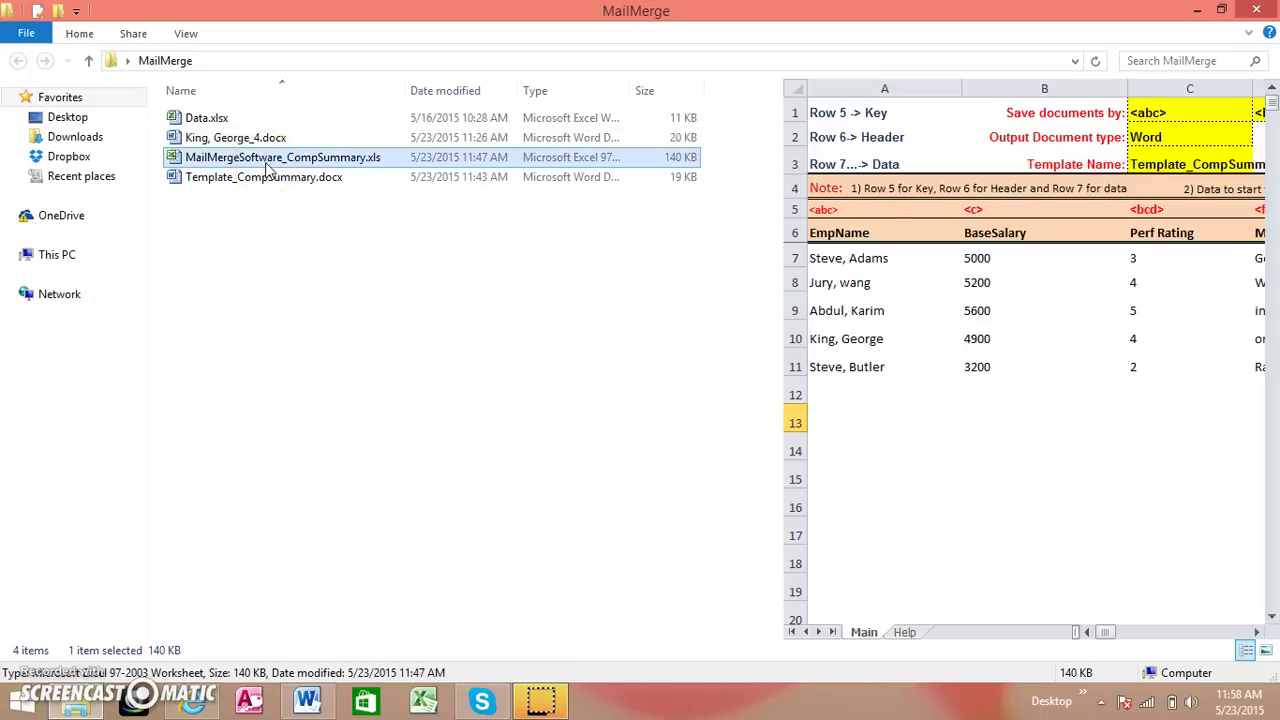
# Open MailMergeSoftware_CompSummary.xls, clear range A5:I11, then save and close the workbook.
pyautogui.doubleClick(267, 164)
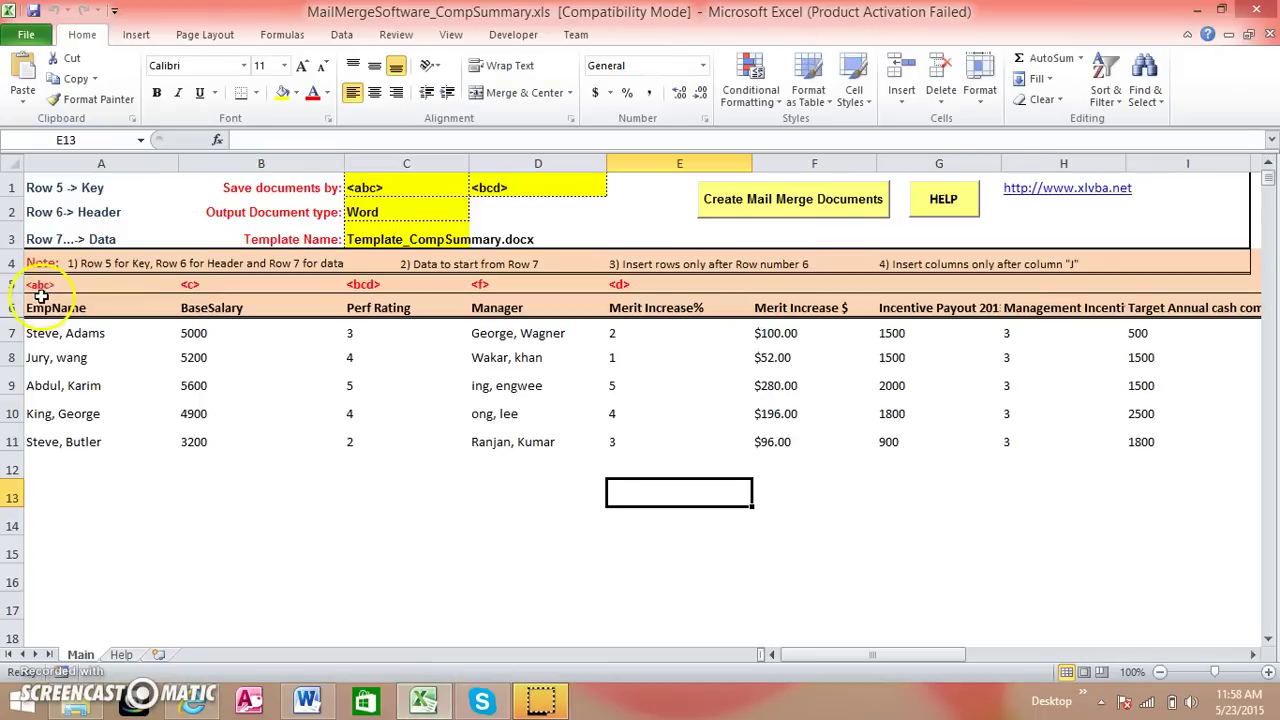
pyautogui.moveTo(41, 289)
pyautogui.mouseDown()
pyautogui.moveTo(1191, 431)
pyautogui.moveTo(1183, 447)
pyautogui.mouseUp()
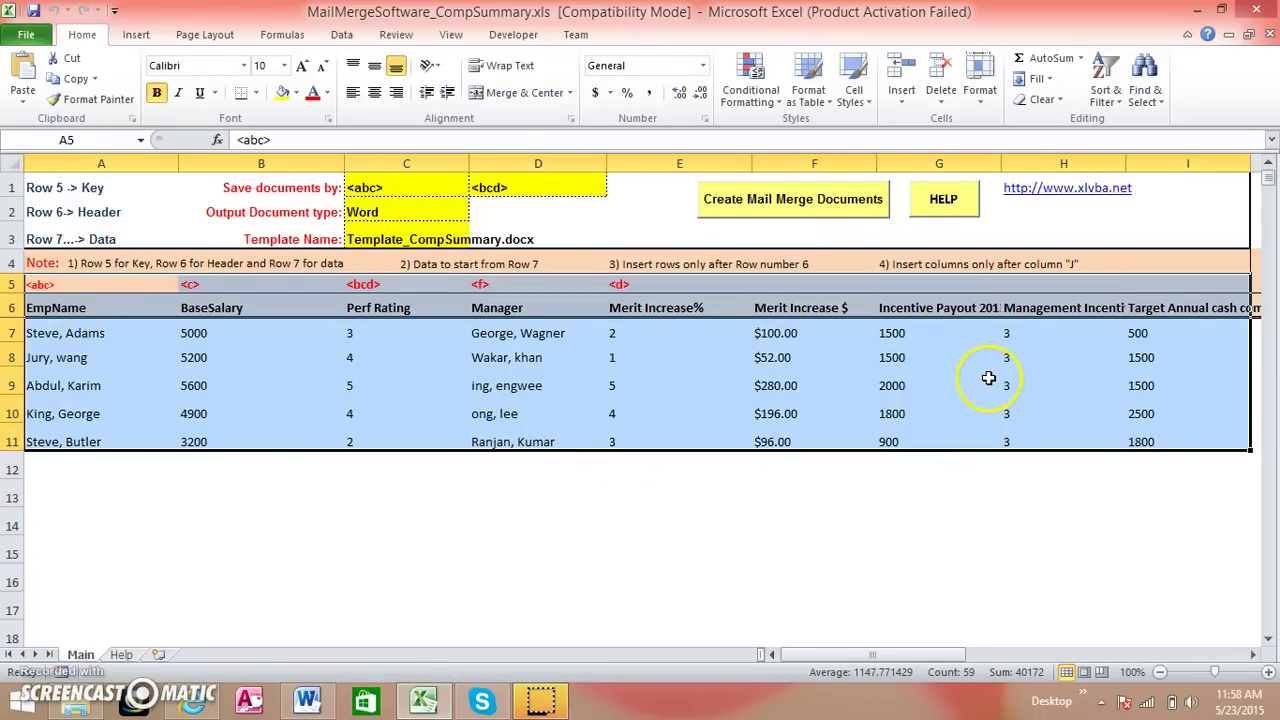
pyautogui.press('Delete')
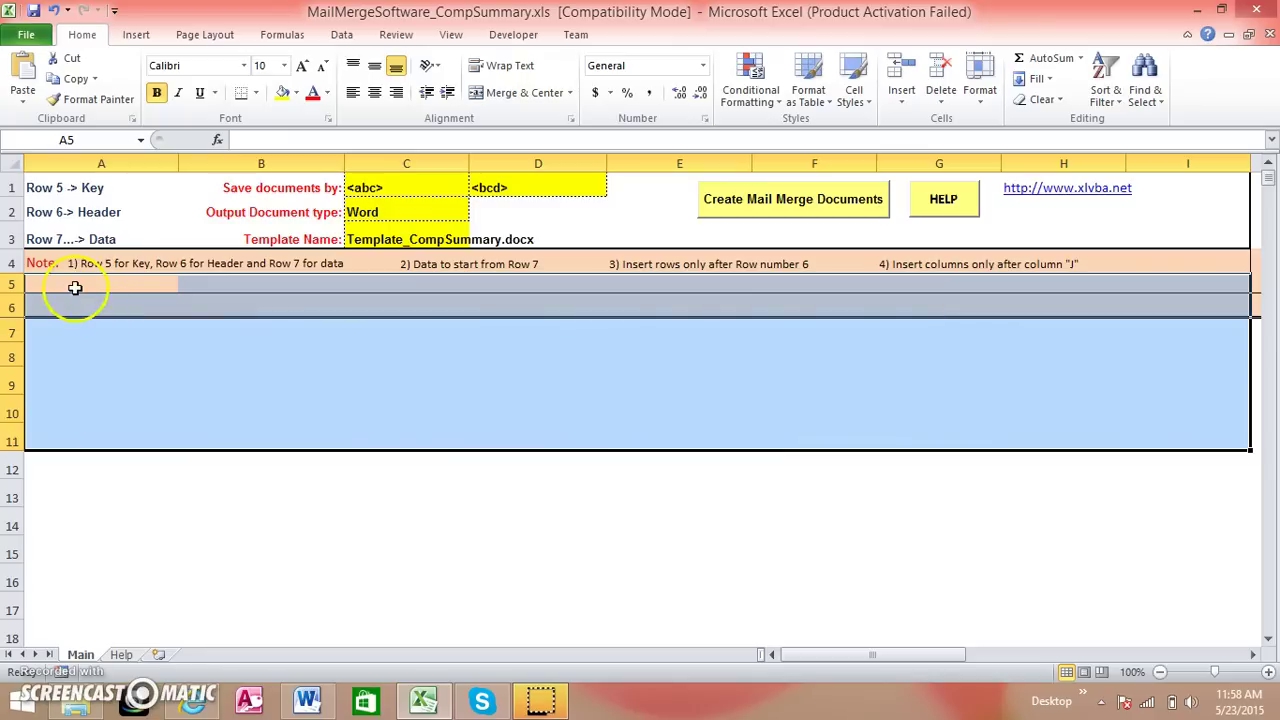
pyautogui.click(74, 286)
pyautogui.click(33, 10)
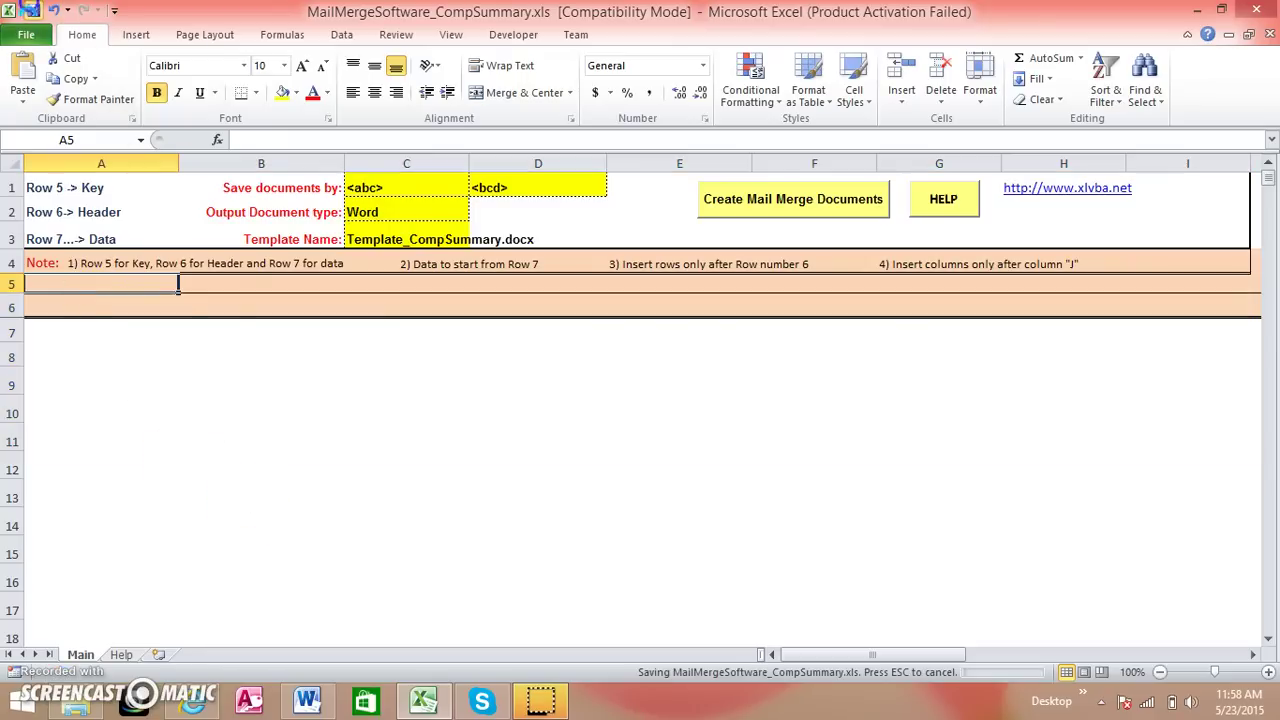
pyautogui.hotkey('alt', 'F4')
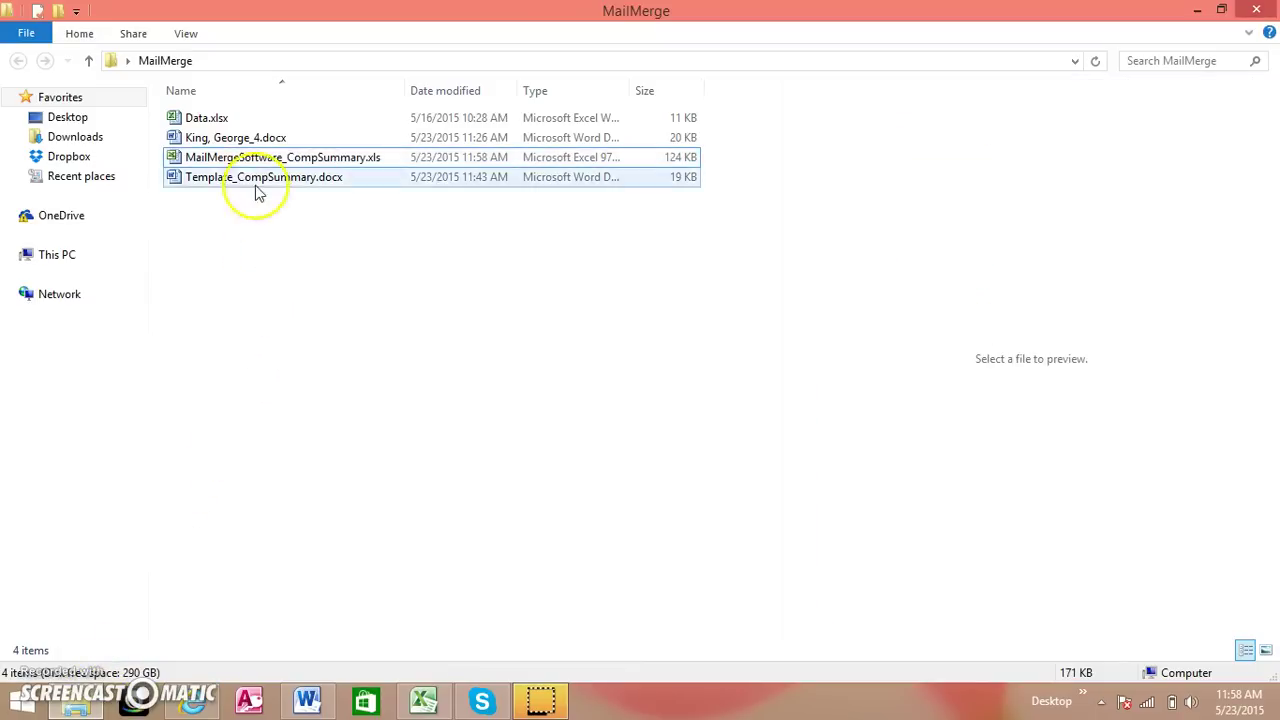
# Copy Data.xlsx's employee table B1:J6, headers included, in Excel.
pyautogui.click(212, 119)
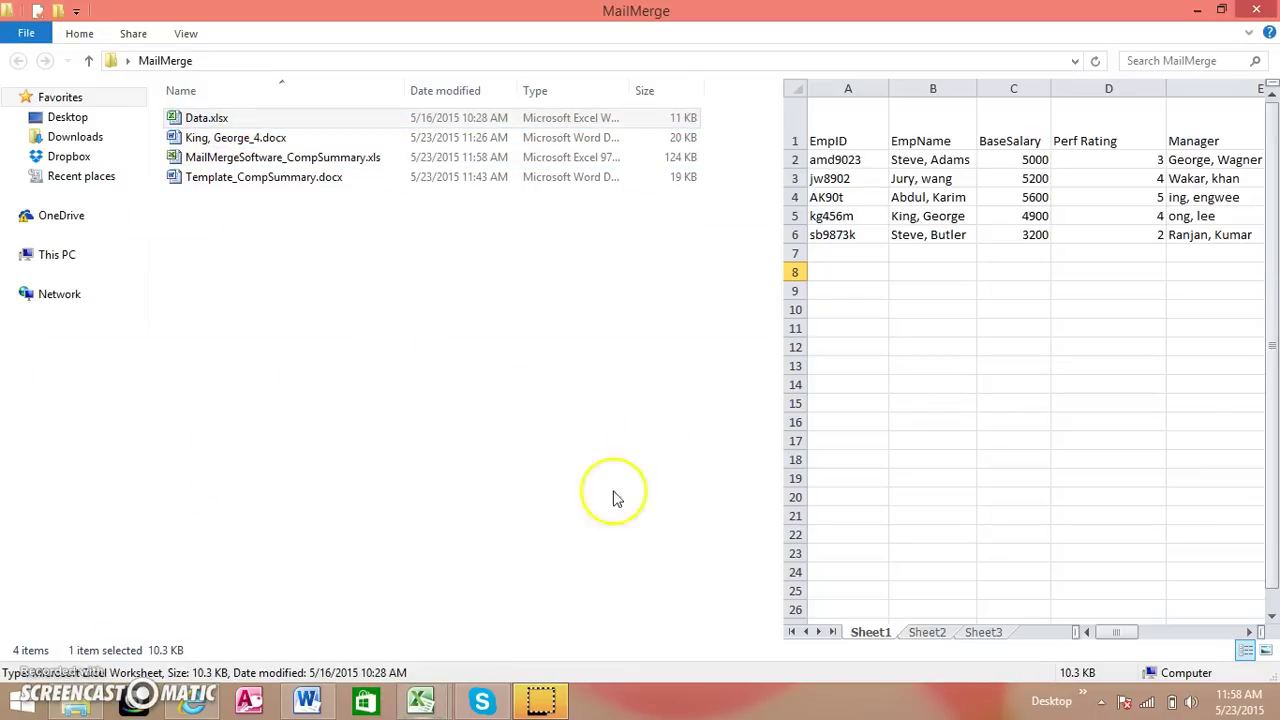
pyautogui.click(430, 700)
pyautogui.click(492, 637)
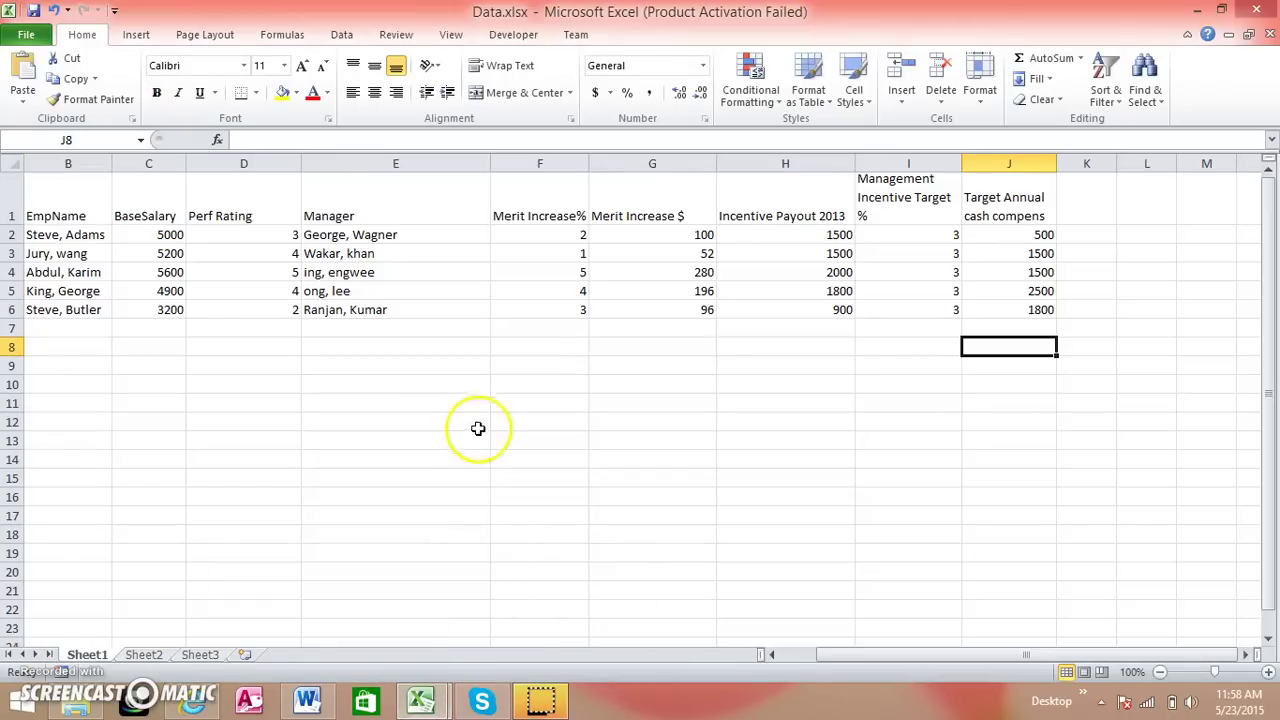
pyautogui.moveTo(43, 212)
pyautogui.mouseDown()
pyautogui.moveTo(767, 327)
pyautogui.moveTo(1020, 309)
pyautogui.mouseUp()
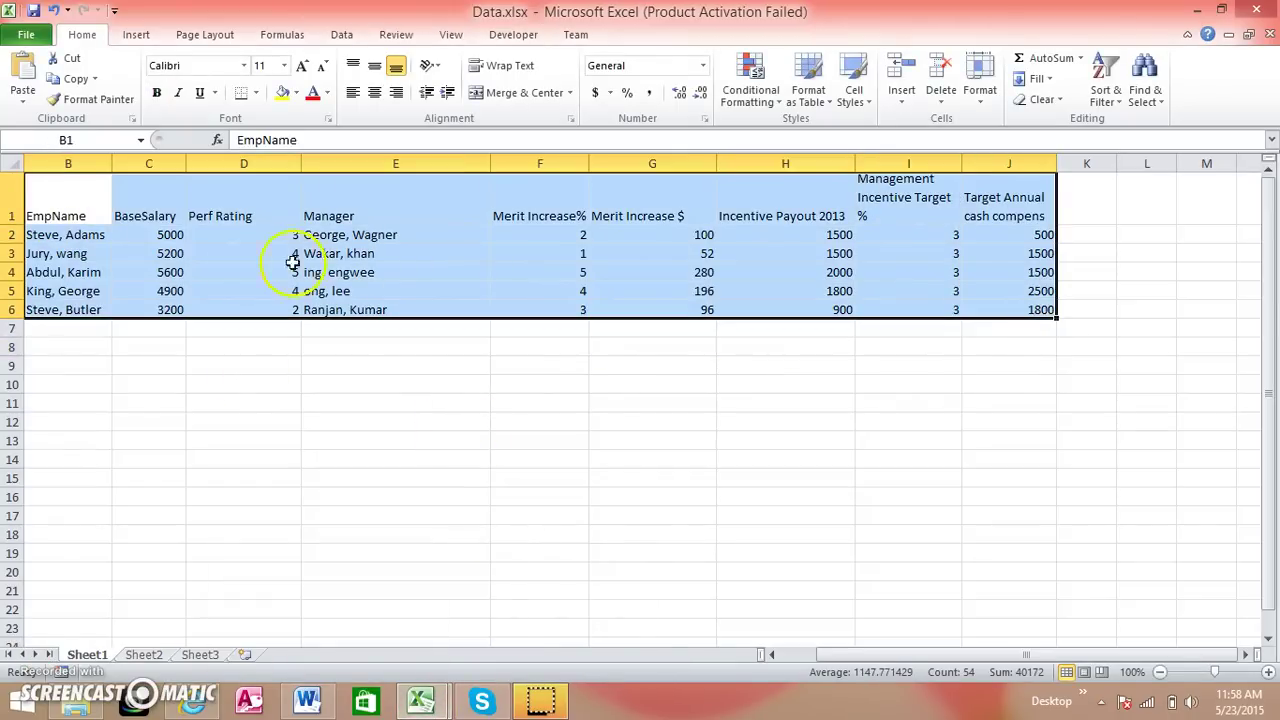
pyautogui.rightClick(232, 264)
pyautogui.click(258, 296)
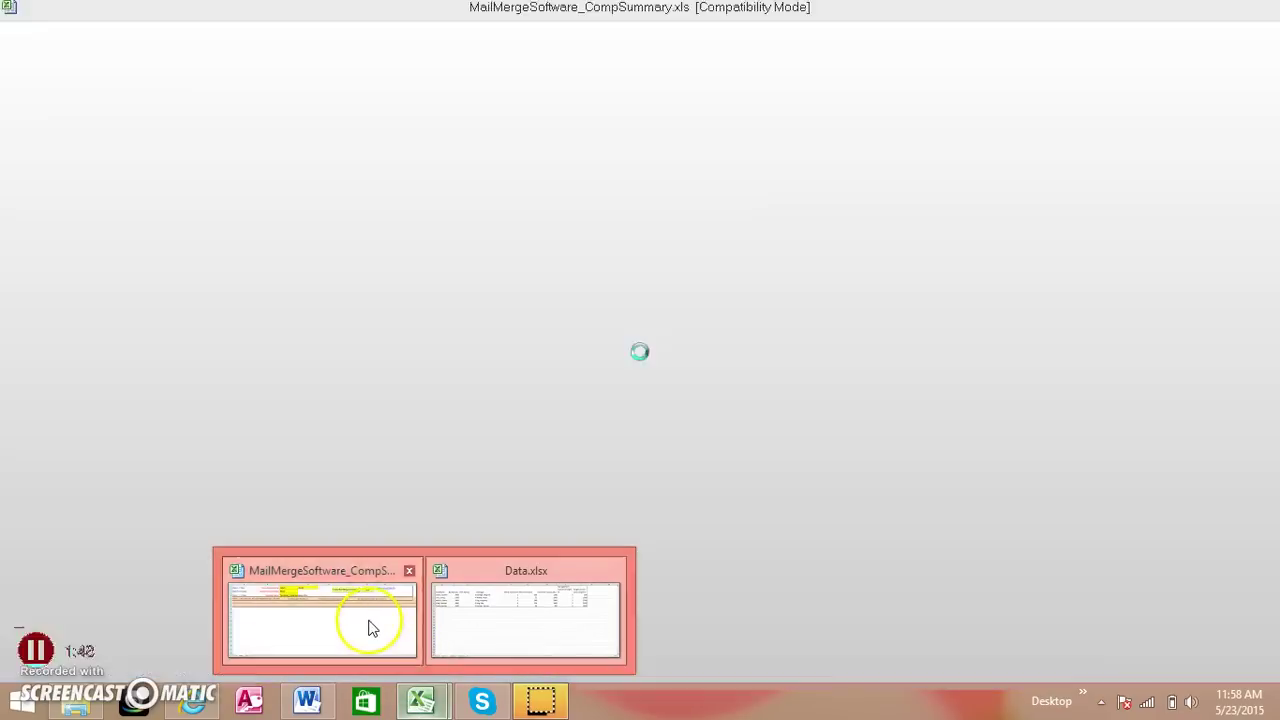
# Check the sheet's header and data row notes, then open and cancel Paste Special at A6.
pyautogui.moveTo(420, 700)
pyautogui.click(366, 622)
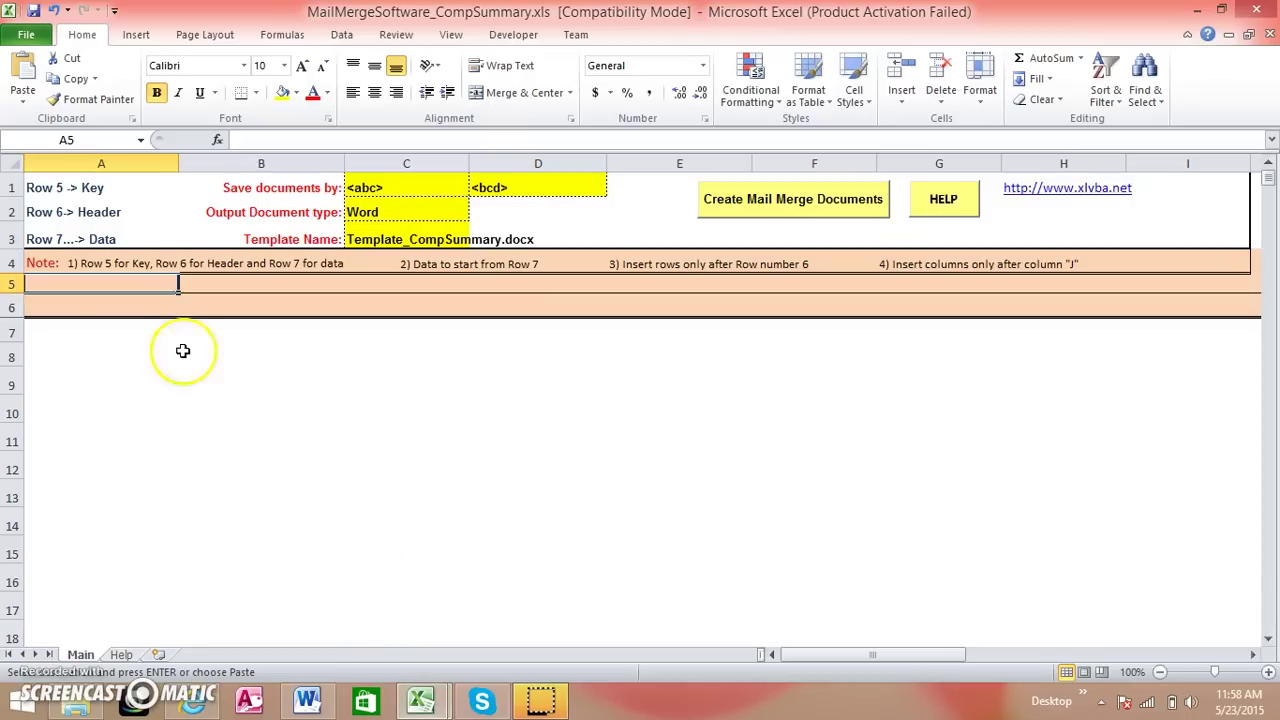
pyautogui.click(42, 310)
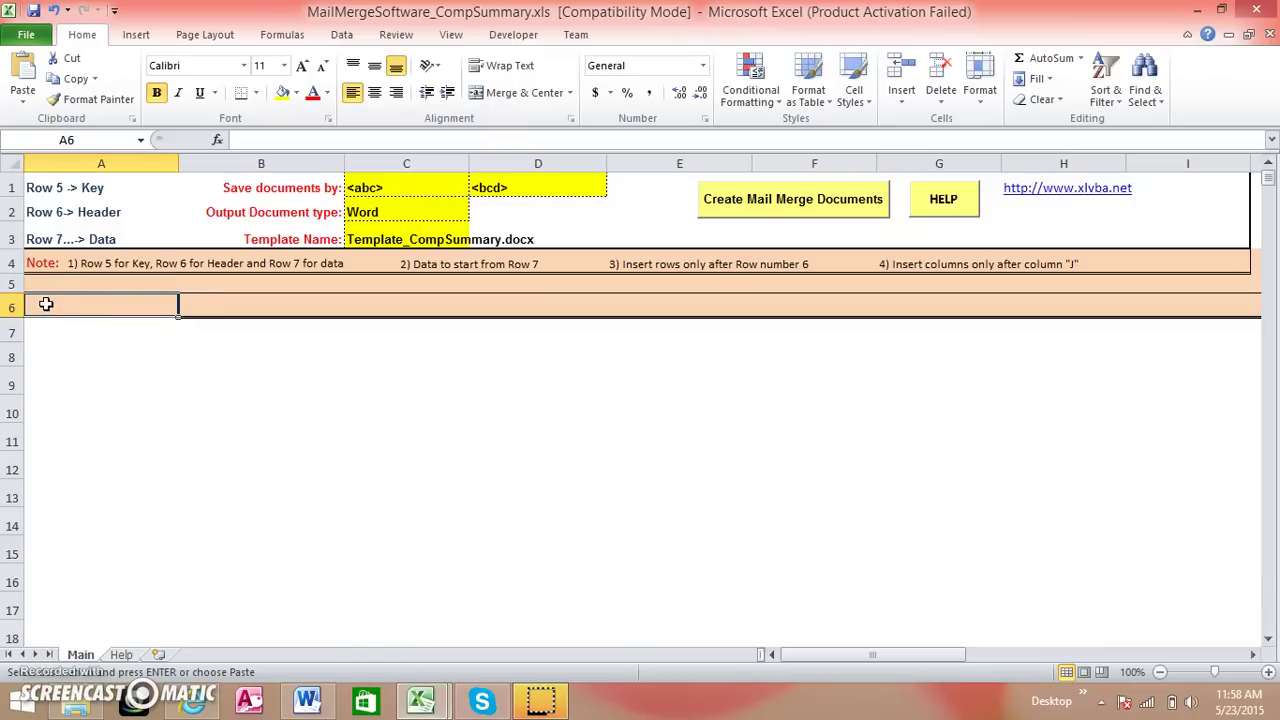
pyautogui.click(54, 213)
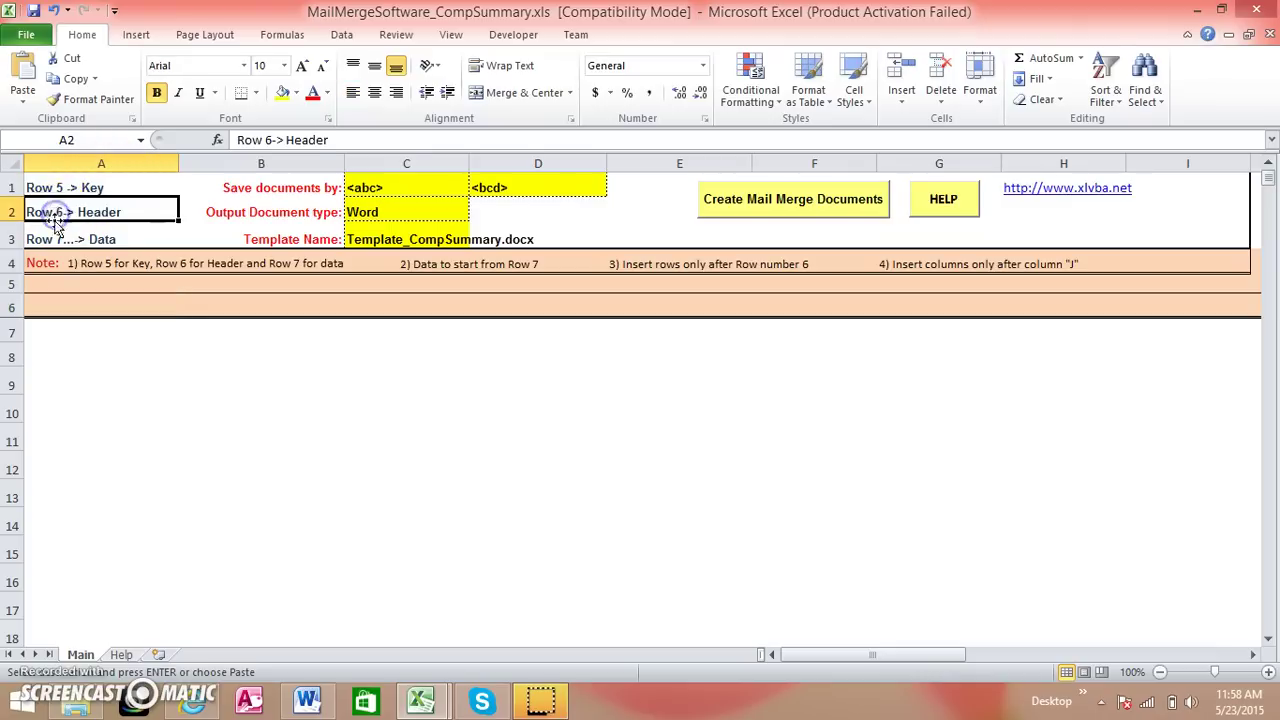
pyautogui.click(52, 240)
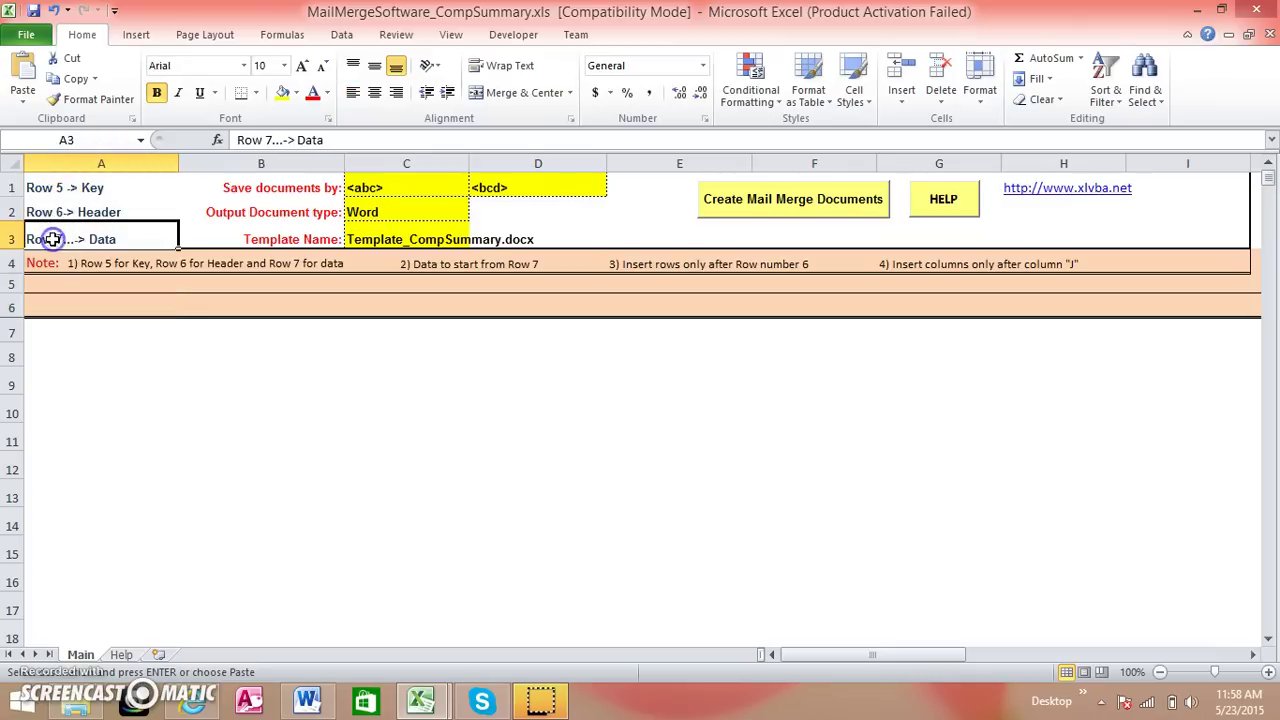
pyautogui.click(45, 306)
pyautogui.rightClick(44, 310)
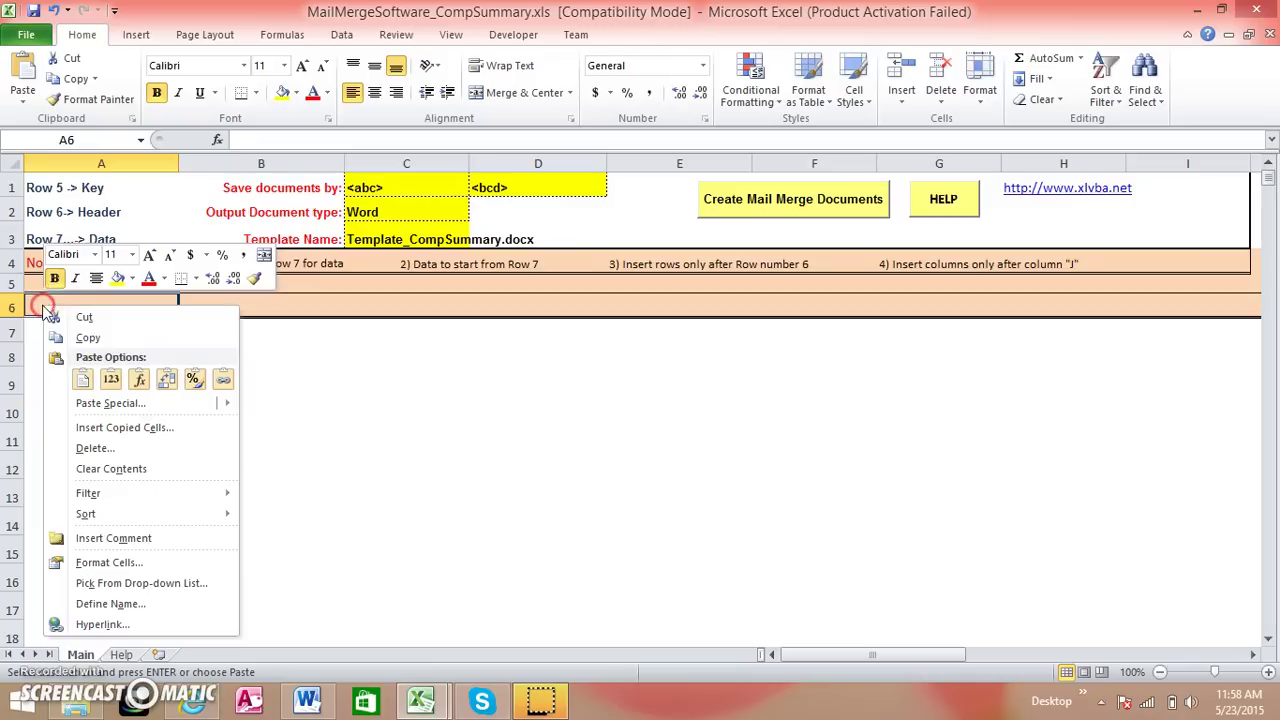
pyautogui.moveTo(110, 403)
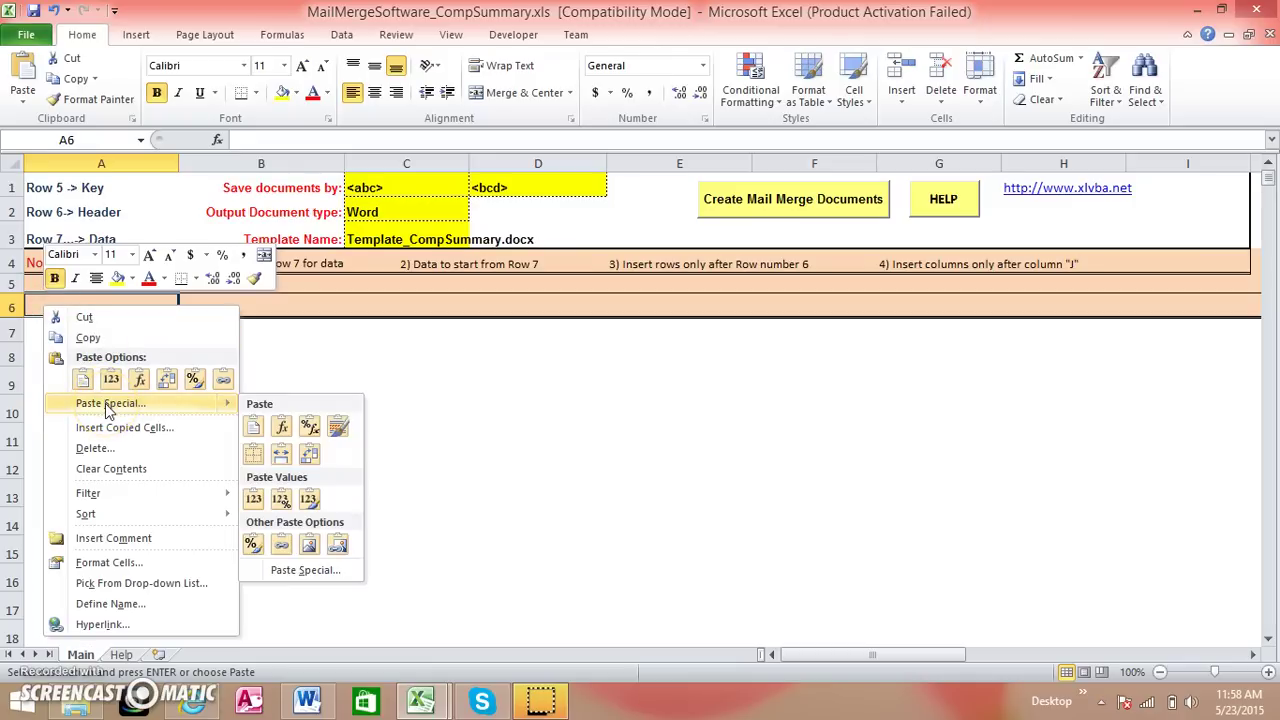
pyautogui.click(108, 404)
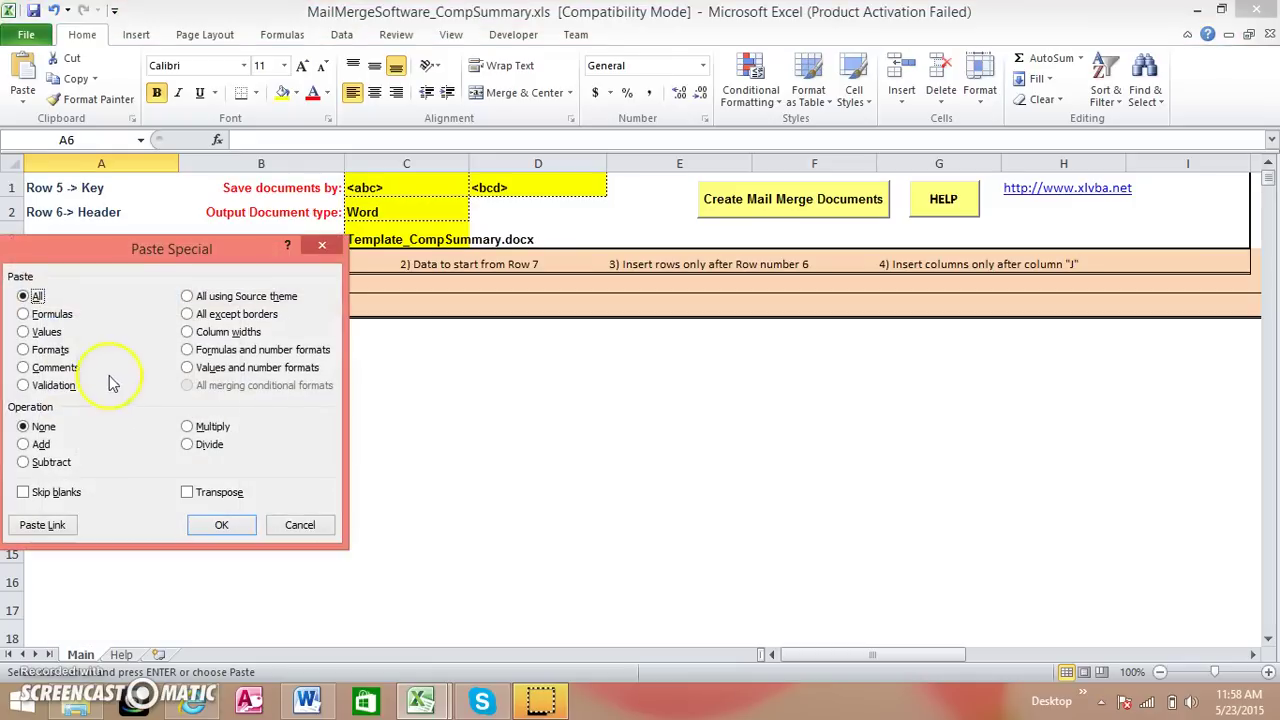
pyautogui.click(322, 245)
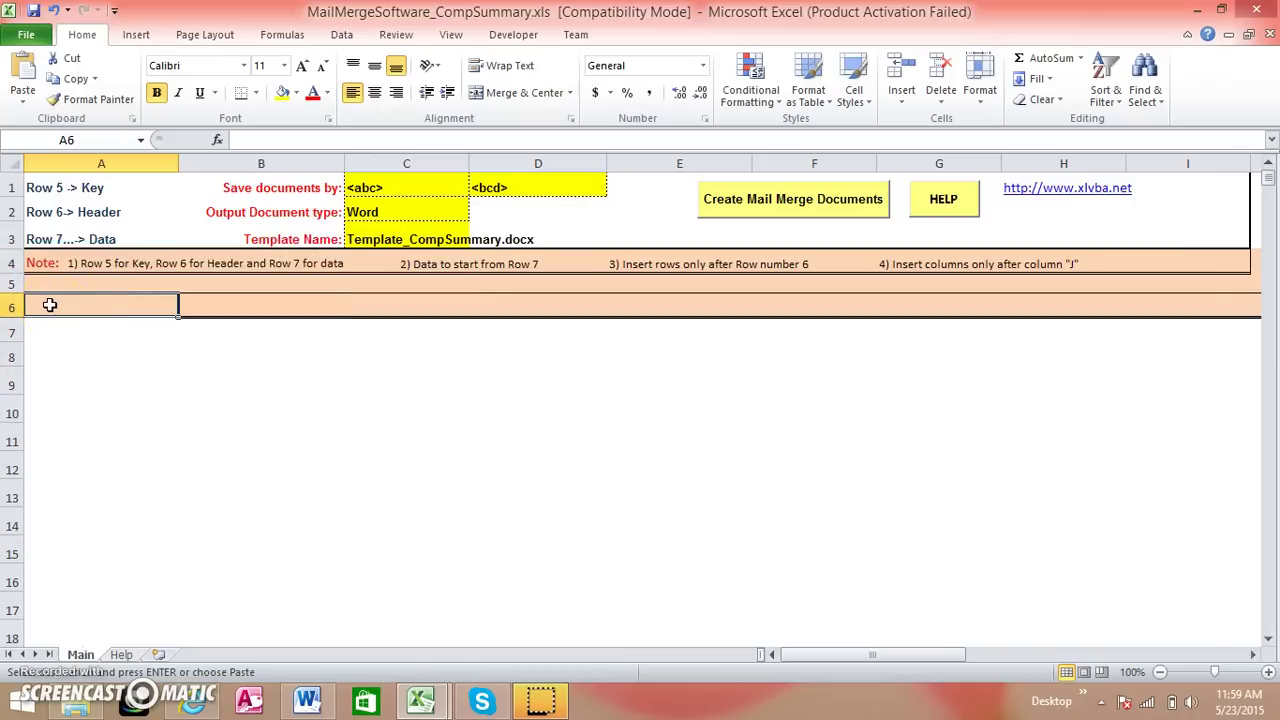
# Paste the copied employee table into cell A6 as values only.
pyautogui.rightClick(49, 305)
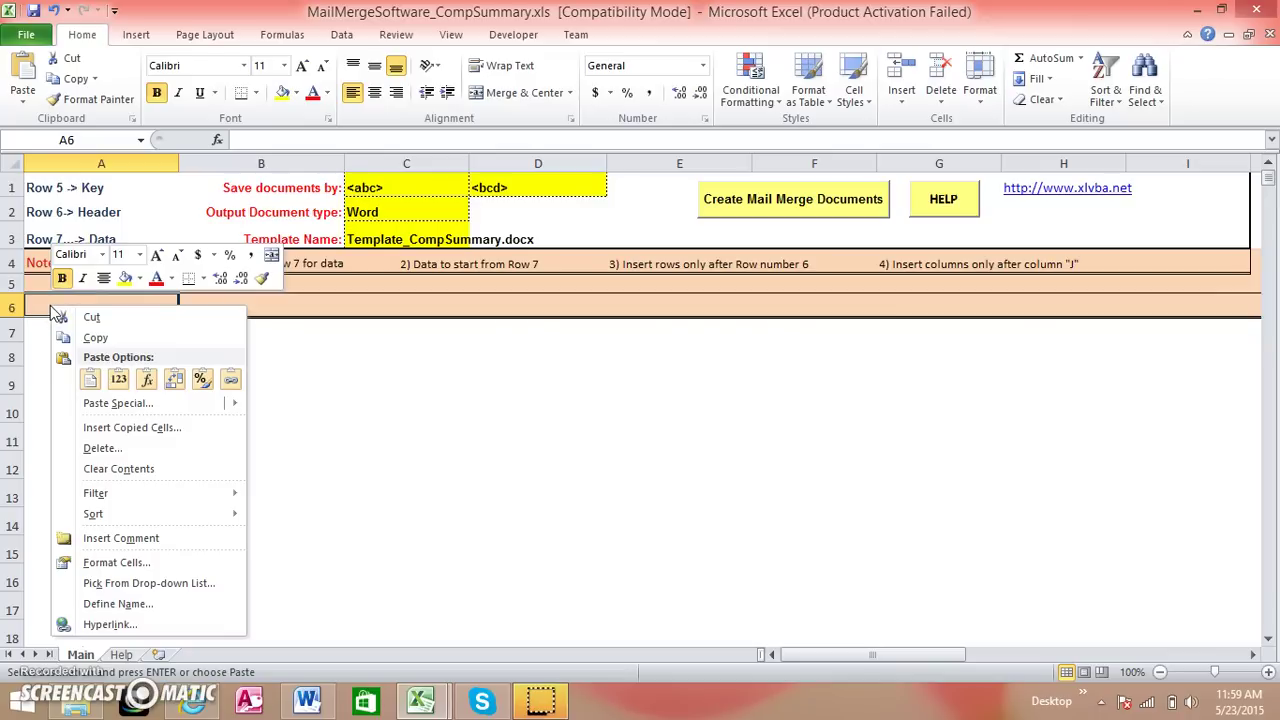
pyautogui.moveTo(117, 403)
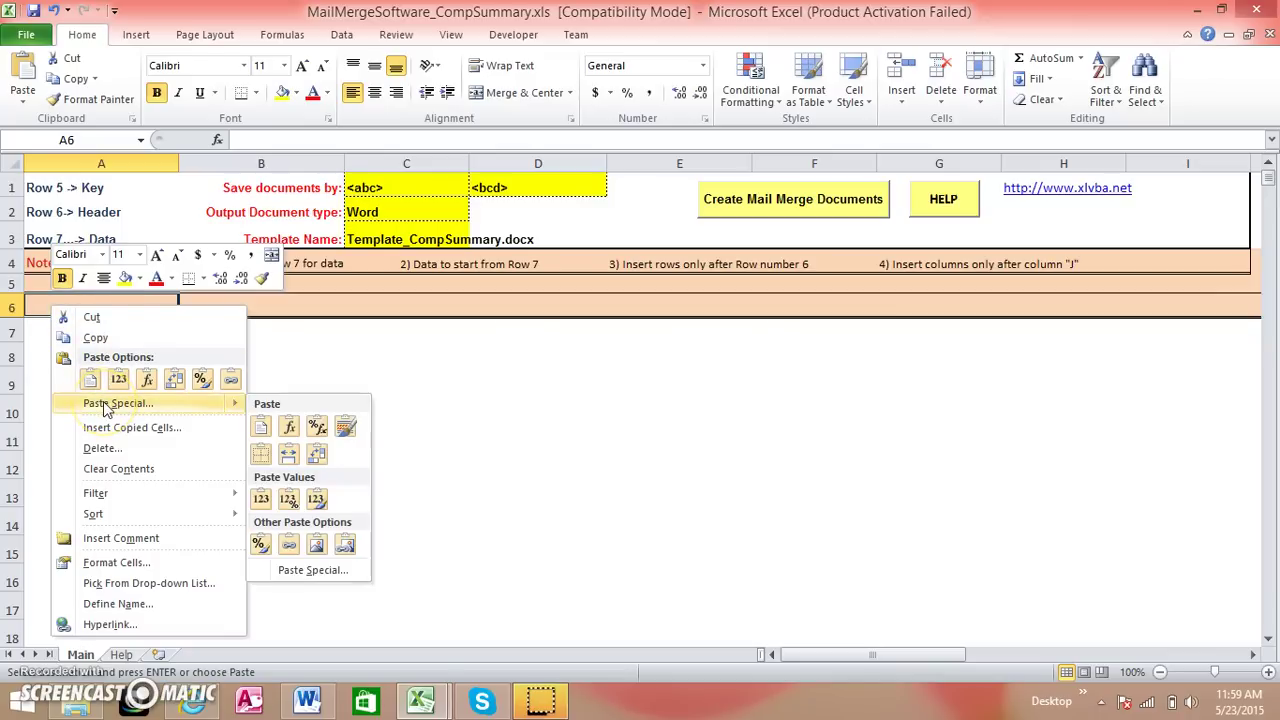
pyautogui.click(107, 403)
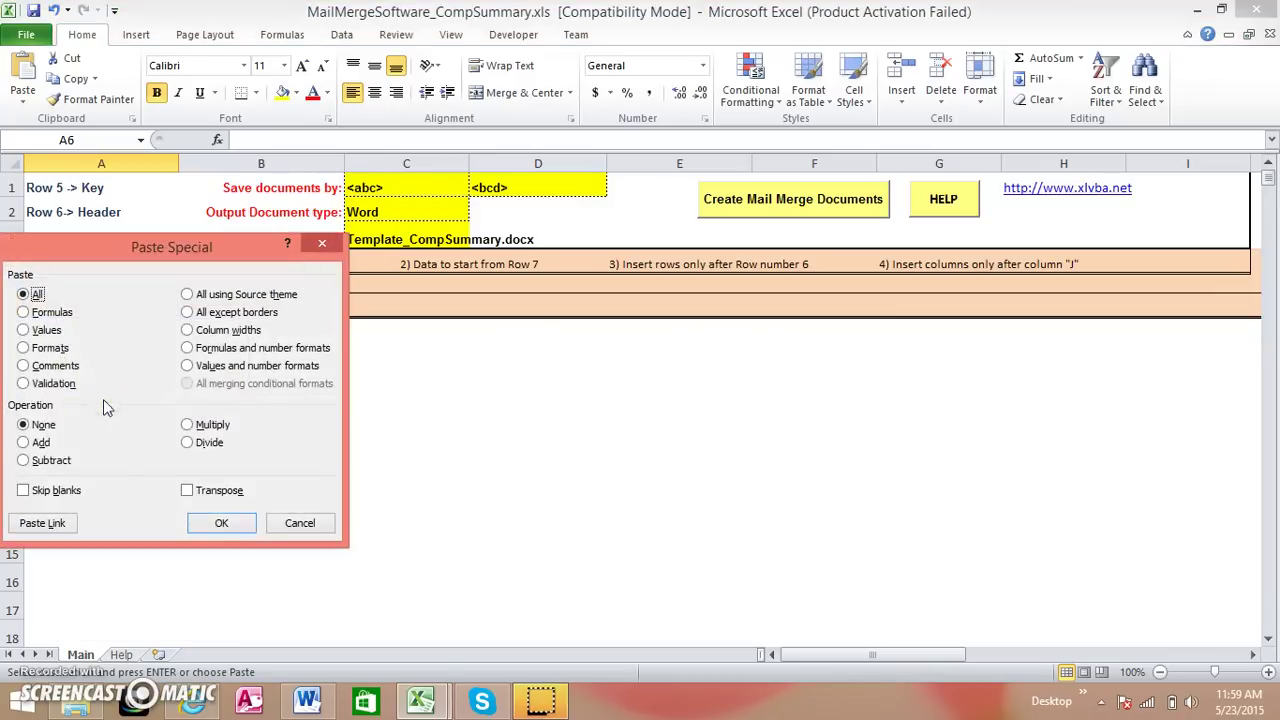
pyautogui.click(24, 330)
pyautogui.click(208, 525)
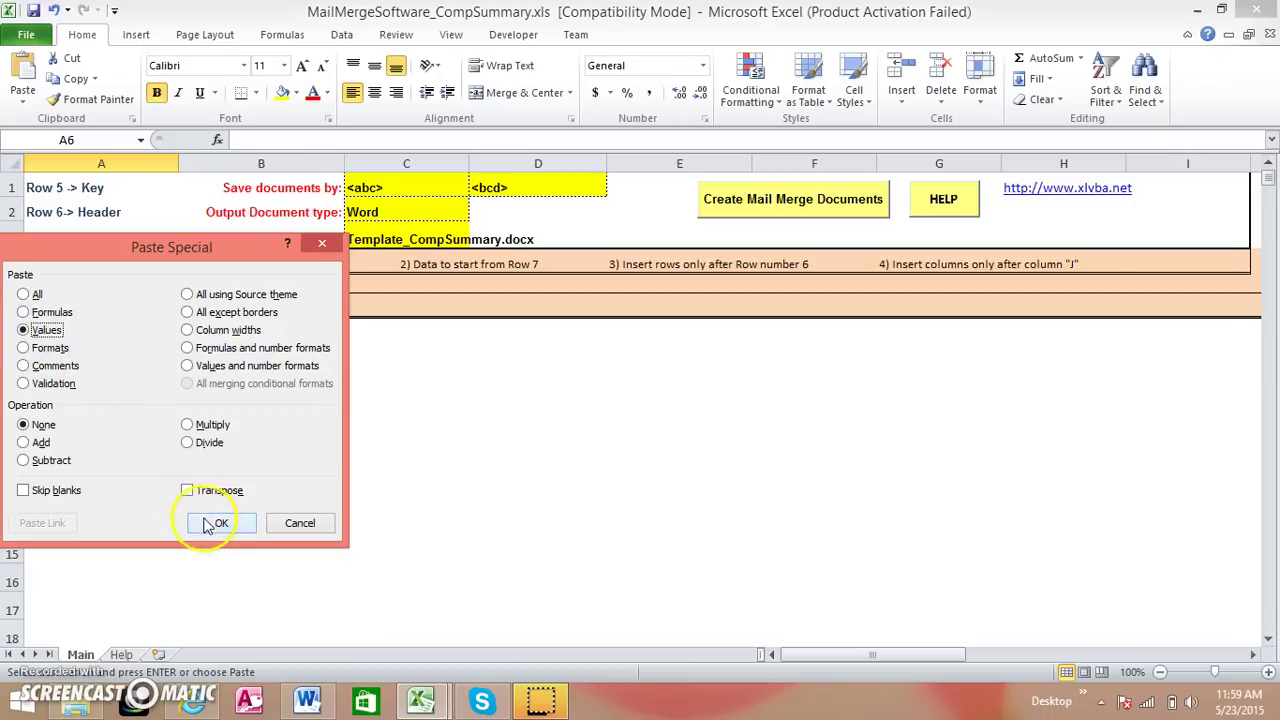
pyautogui.moveTo(165, 245); pyautogui.dragTo(495, 345)
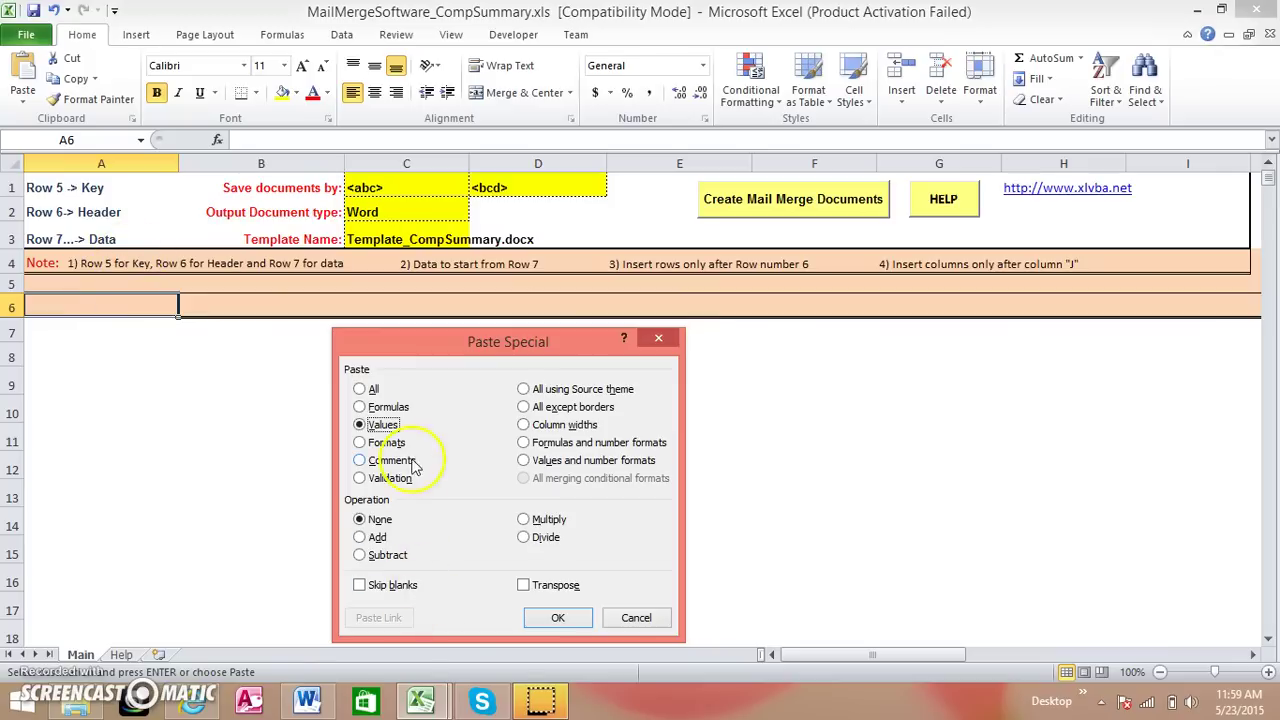
pyautogui.click(558, 617)
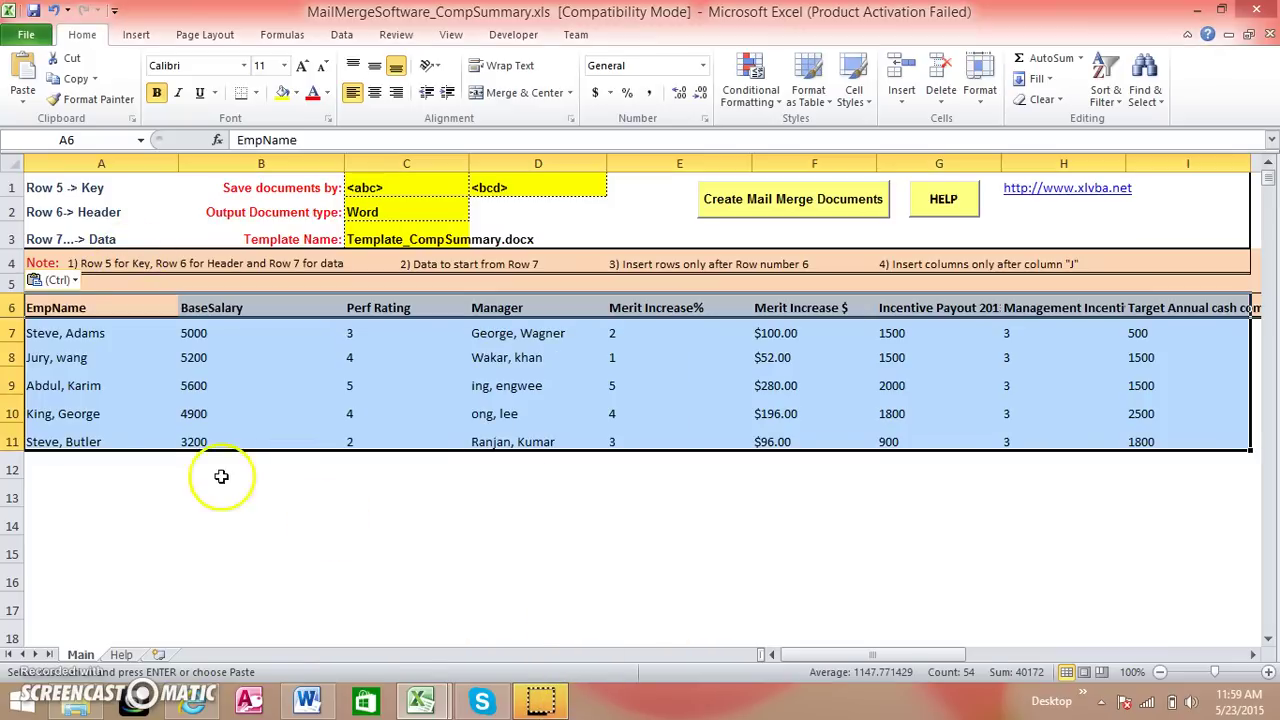
pyautogui.click(134, 430)
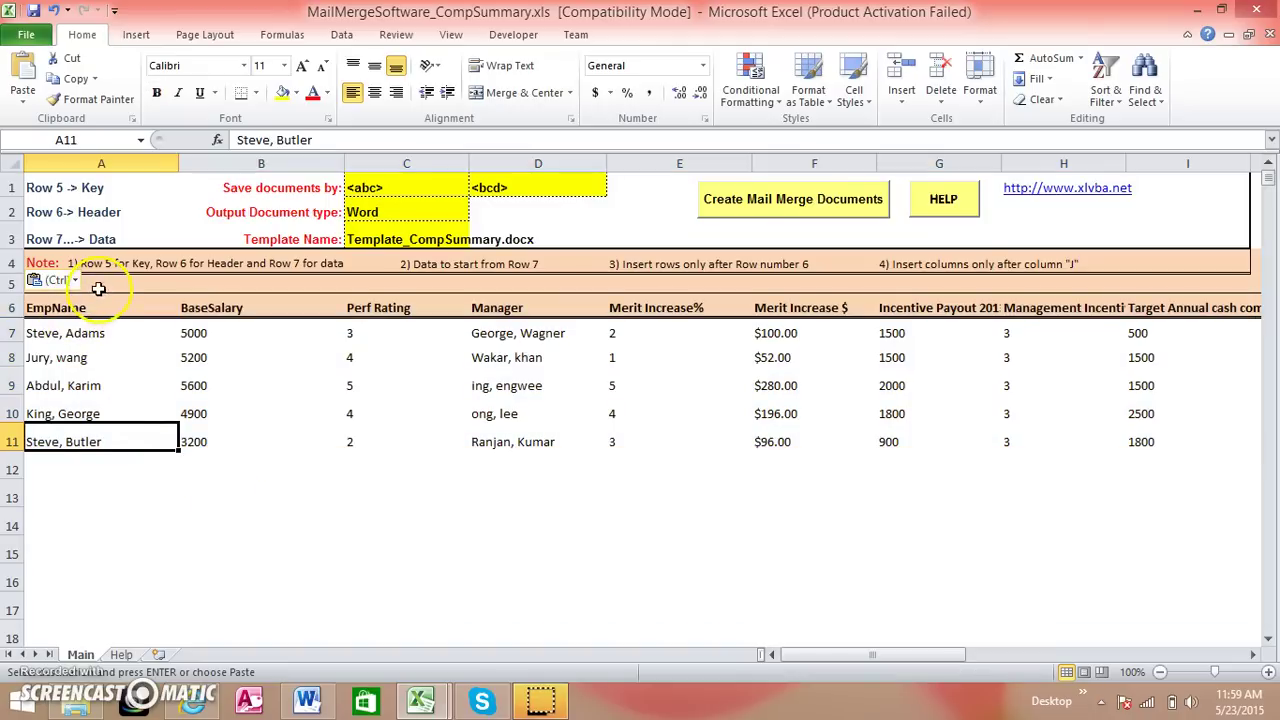
pyautogui.doubleClick(100, 286)
pyautogui.click(70, 312)
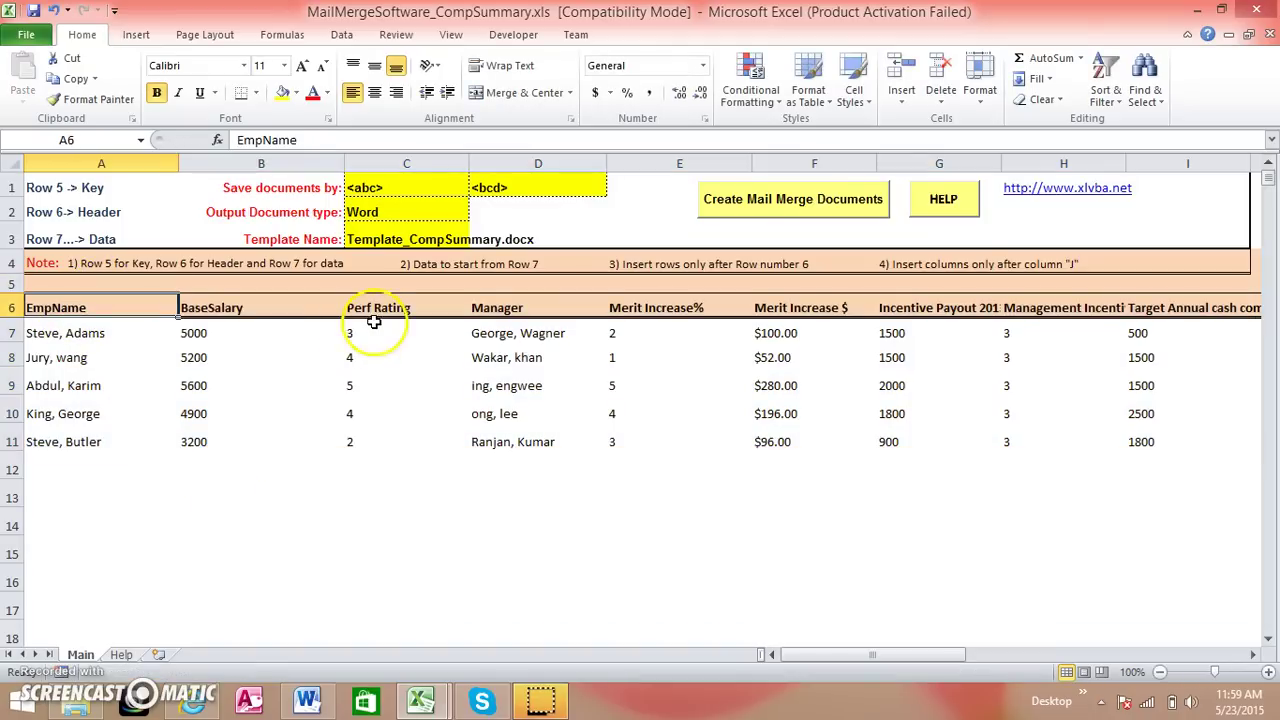
pyautogui.click(62, 283)
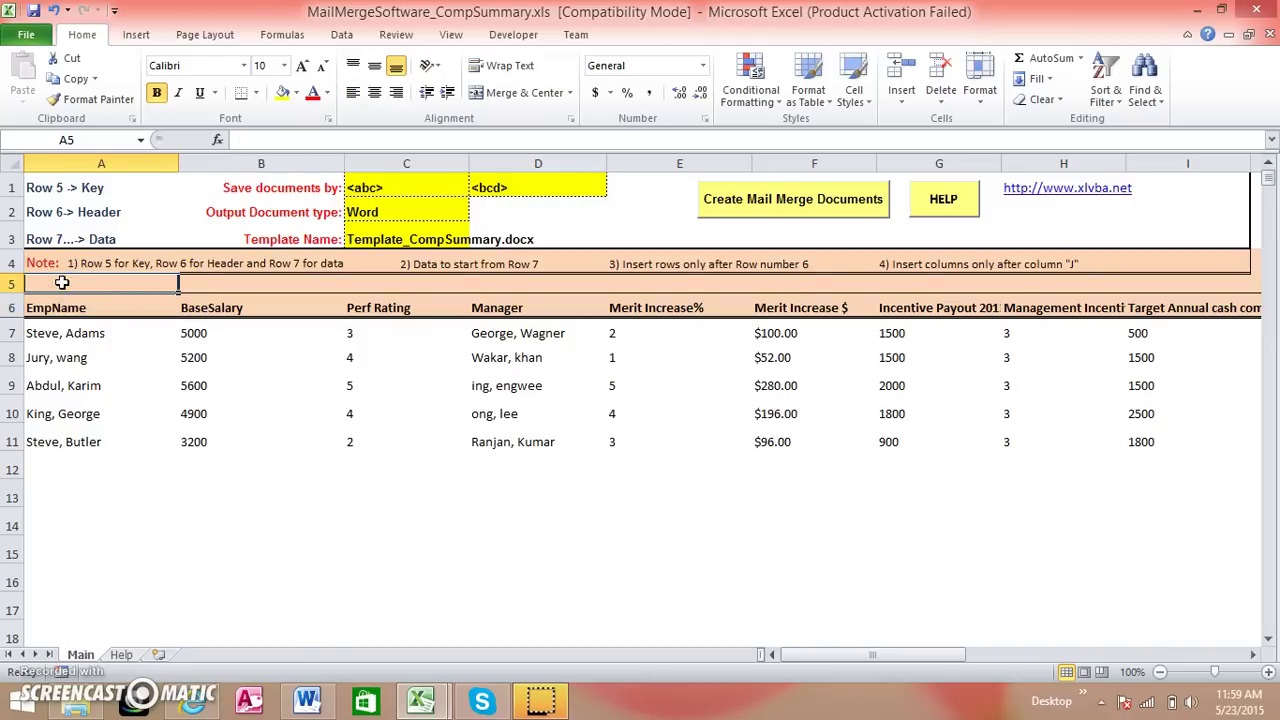
pyautogui.click(307, 700)
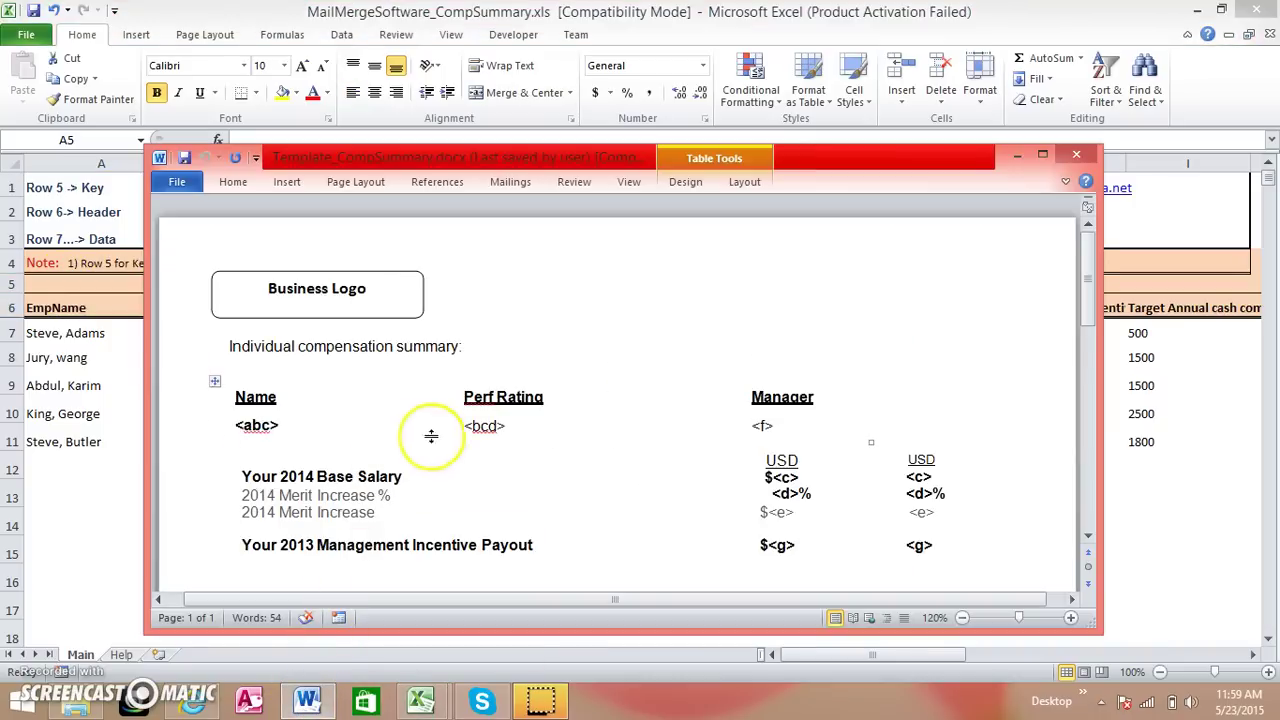
pyautogui.click(1042, 154)
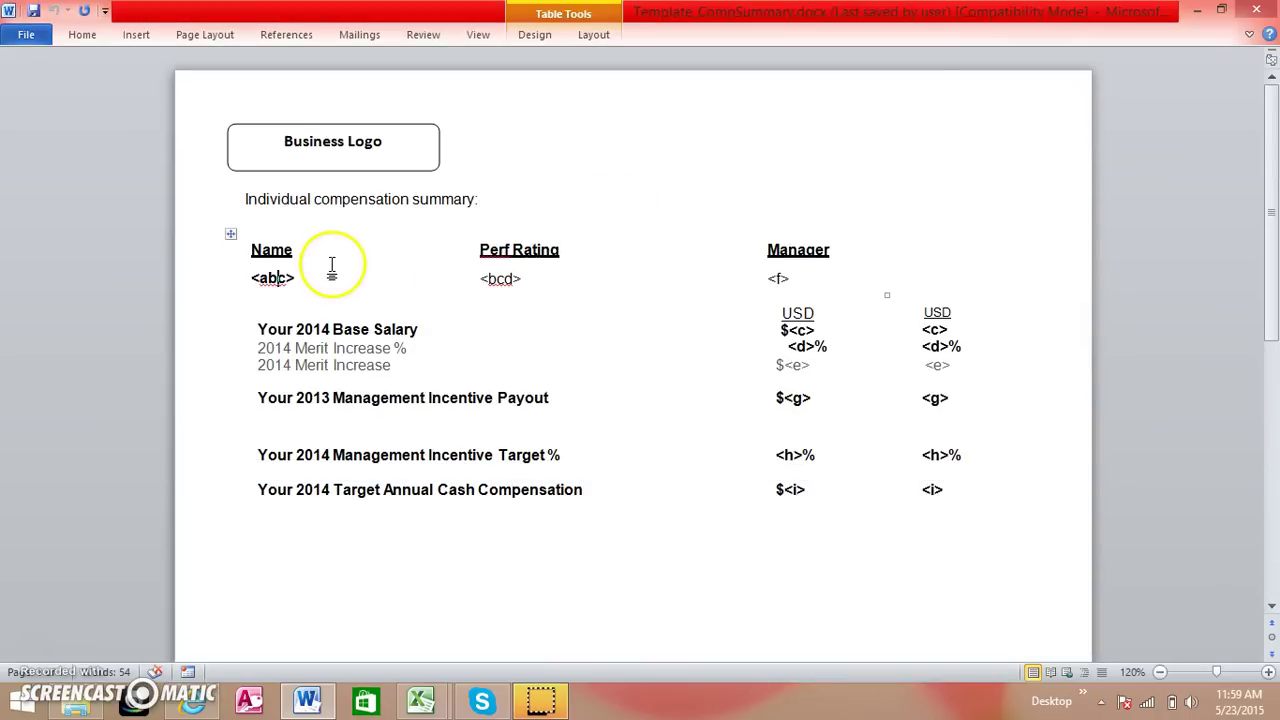
pyautogui.moveTo(252, 279); pyautogui.dragTo(272, 280)
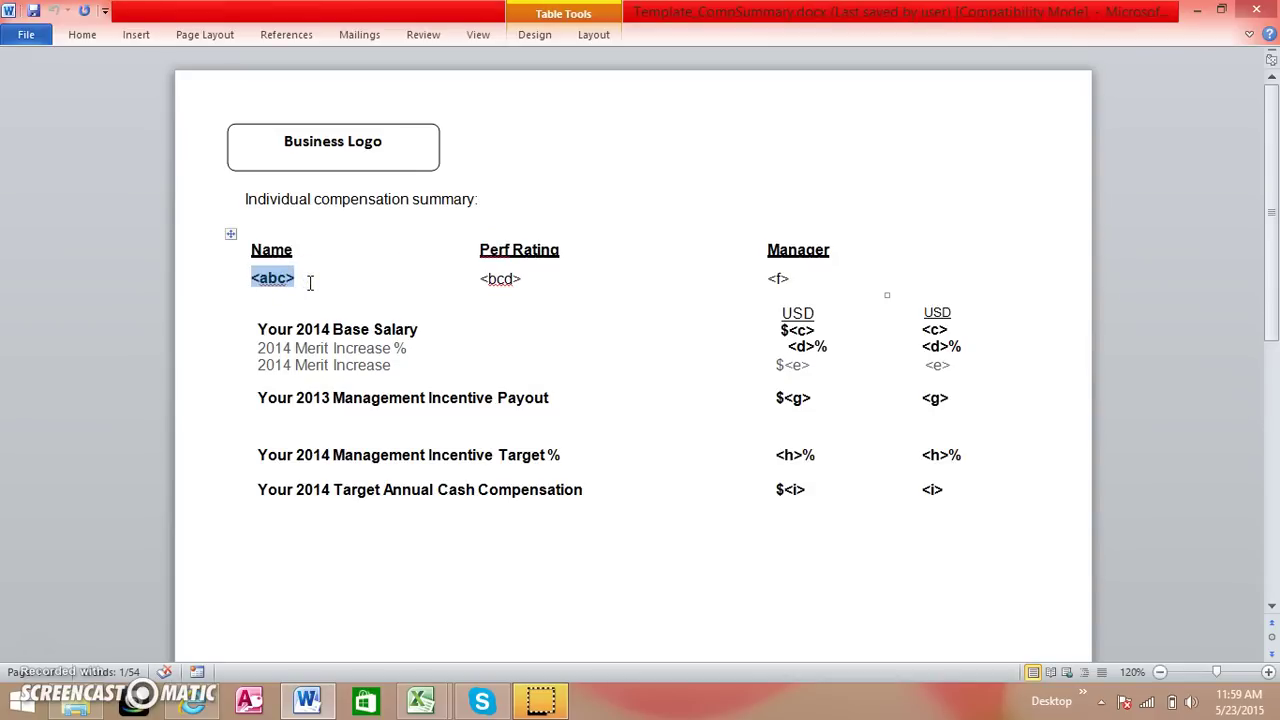
pyautogui.hotkey('alt', 'Tab')
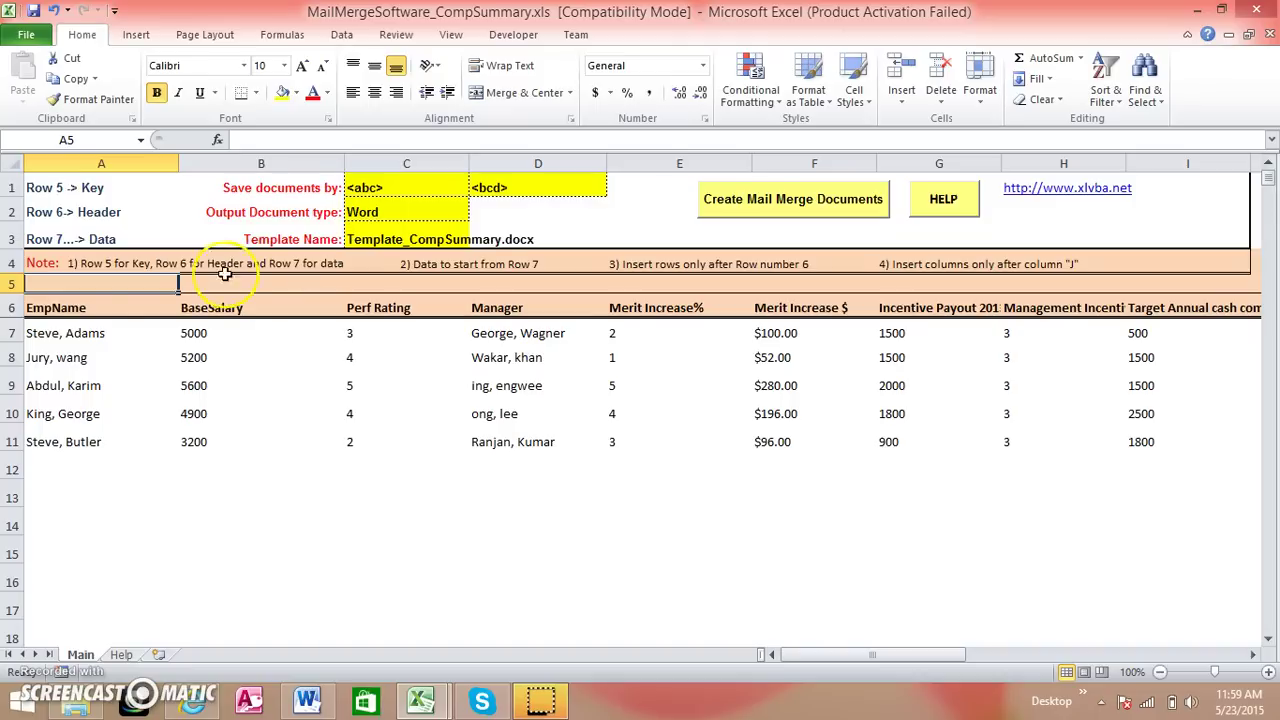
# Enter the <abc> name key in cell A5.
pyautogui.click(55, 308)
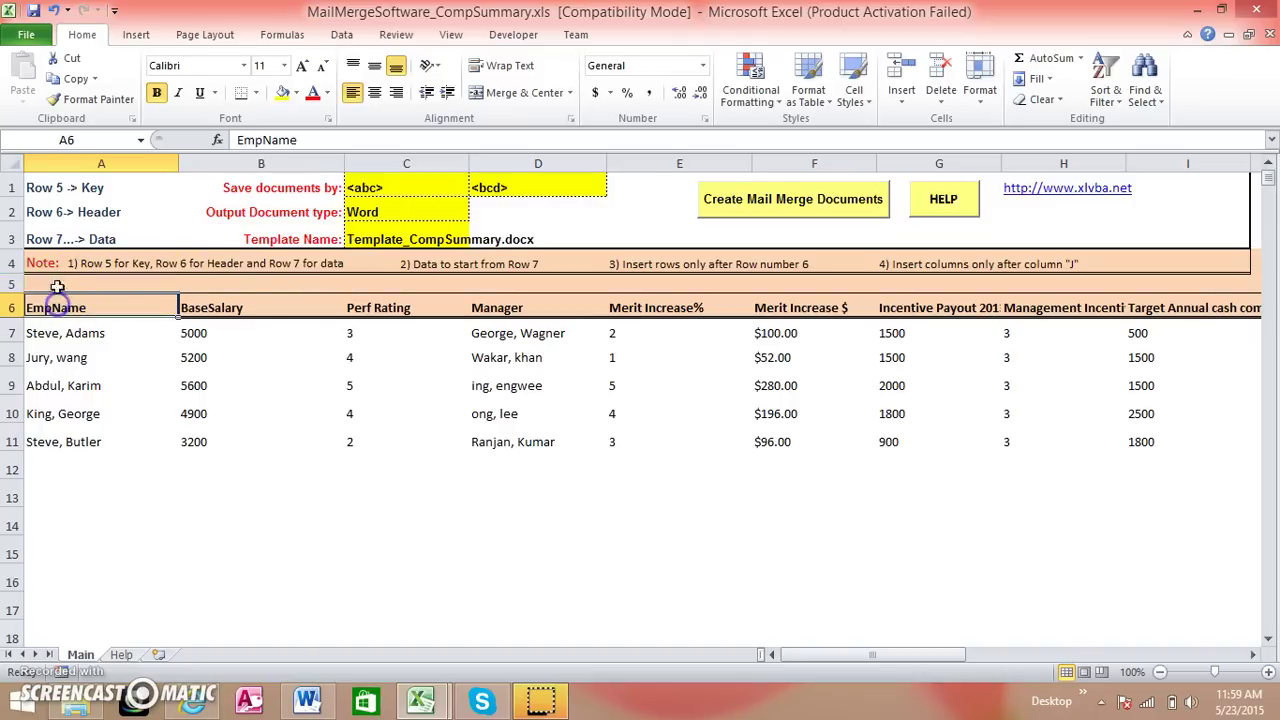
pyautogui.click(58, 283)
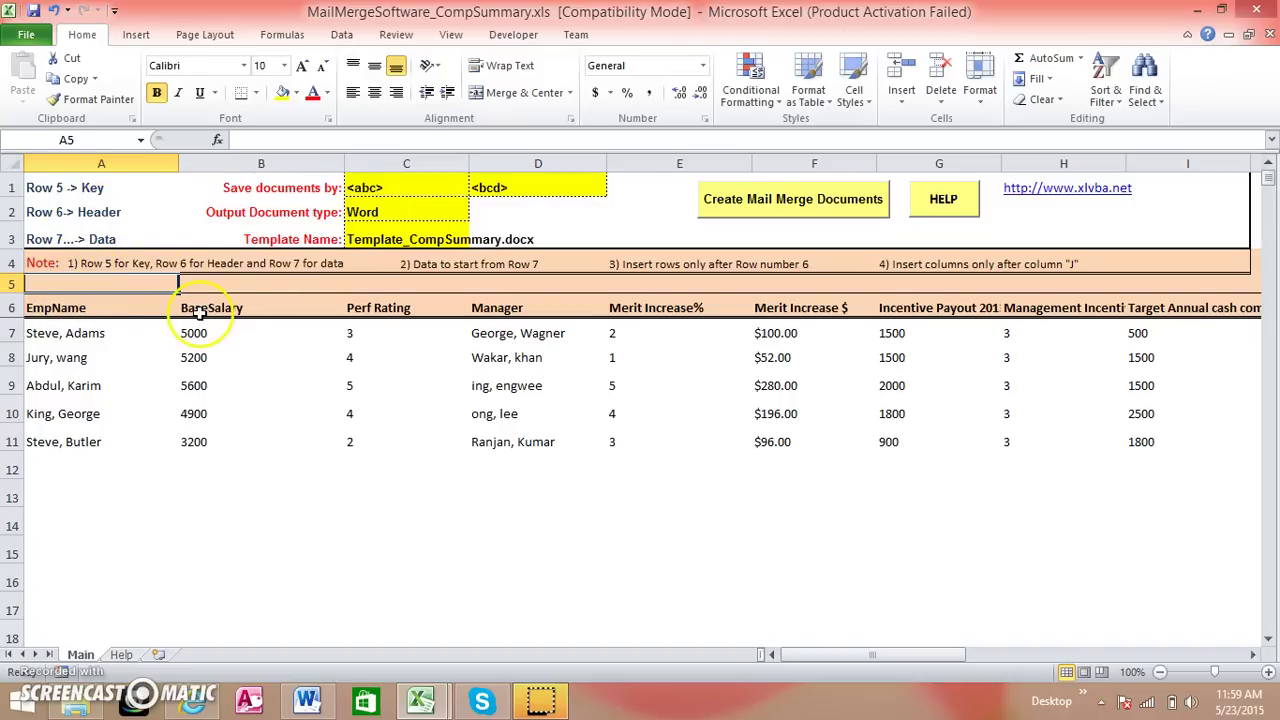
pyautogui.write('<abc')
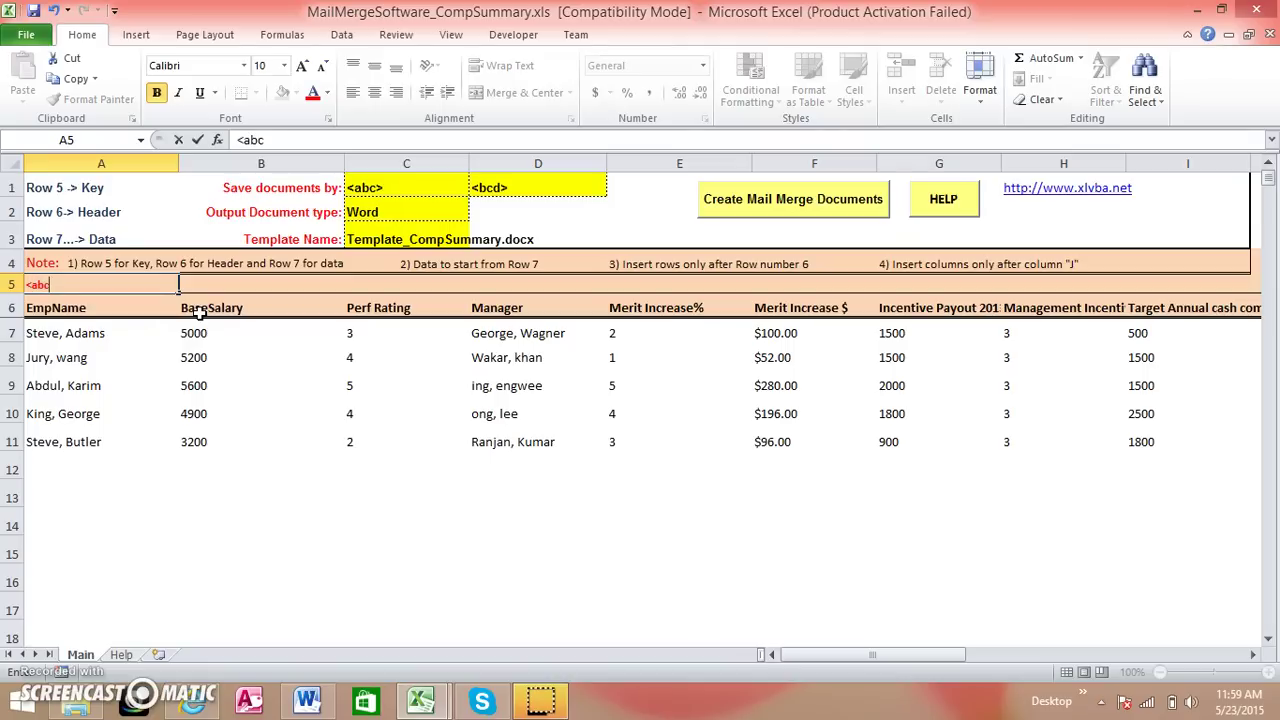
pyautogui.write('>')
pyautogui.press('Return')
pyautogui.press('Up')
pyautogui.press('Right')
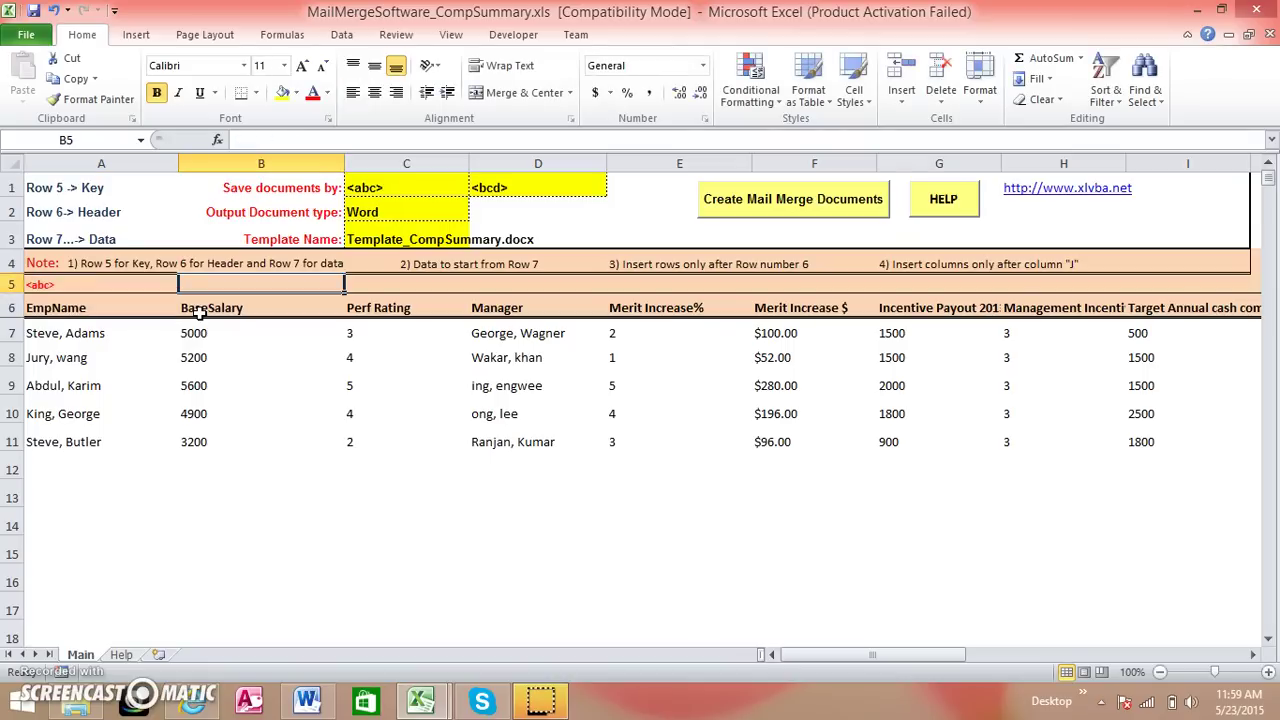
# Enter the <c> base salary key in B5 after checking the template's $<c> placeholder.
pyautogui.hotkey('alt', 'Tab')
pyautogui.click(523, 297)
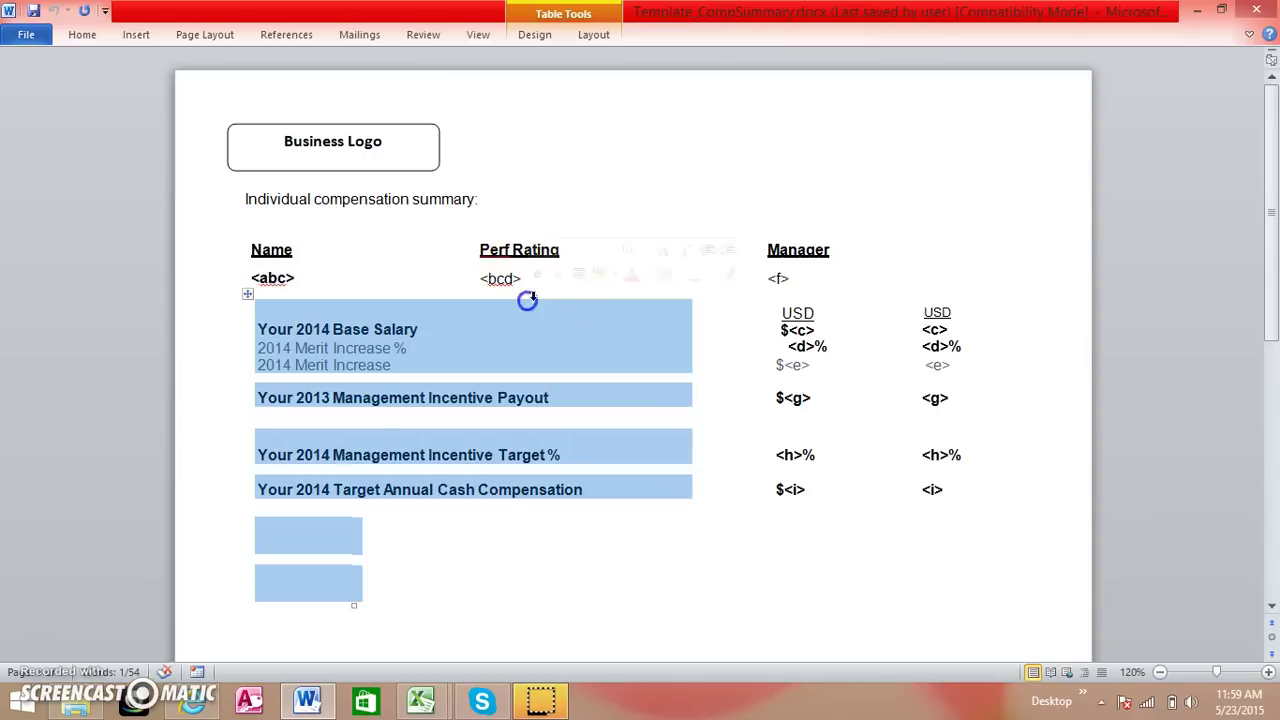
pyautogui.click(424, 333)
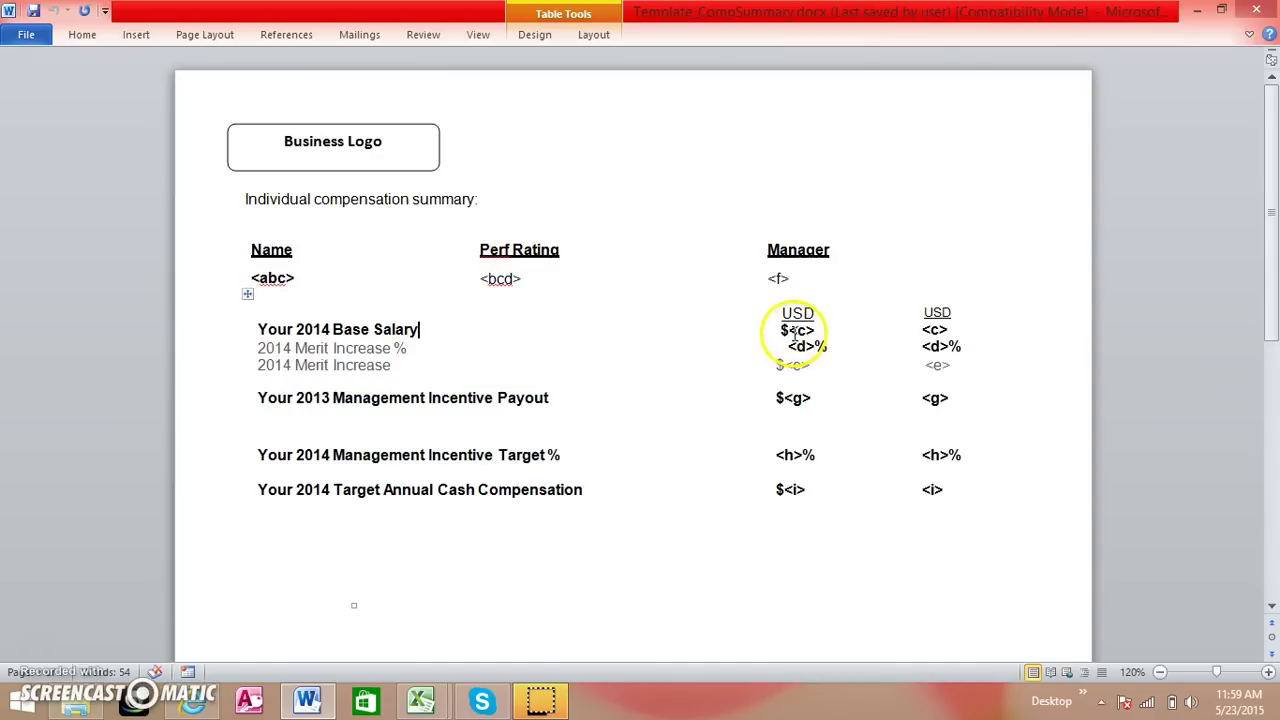
pyautogui.moveTo(781, 330); pyautogui.dragTo(806, 333)
pyautogui.hotkey('alt', 'Tab')
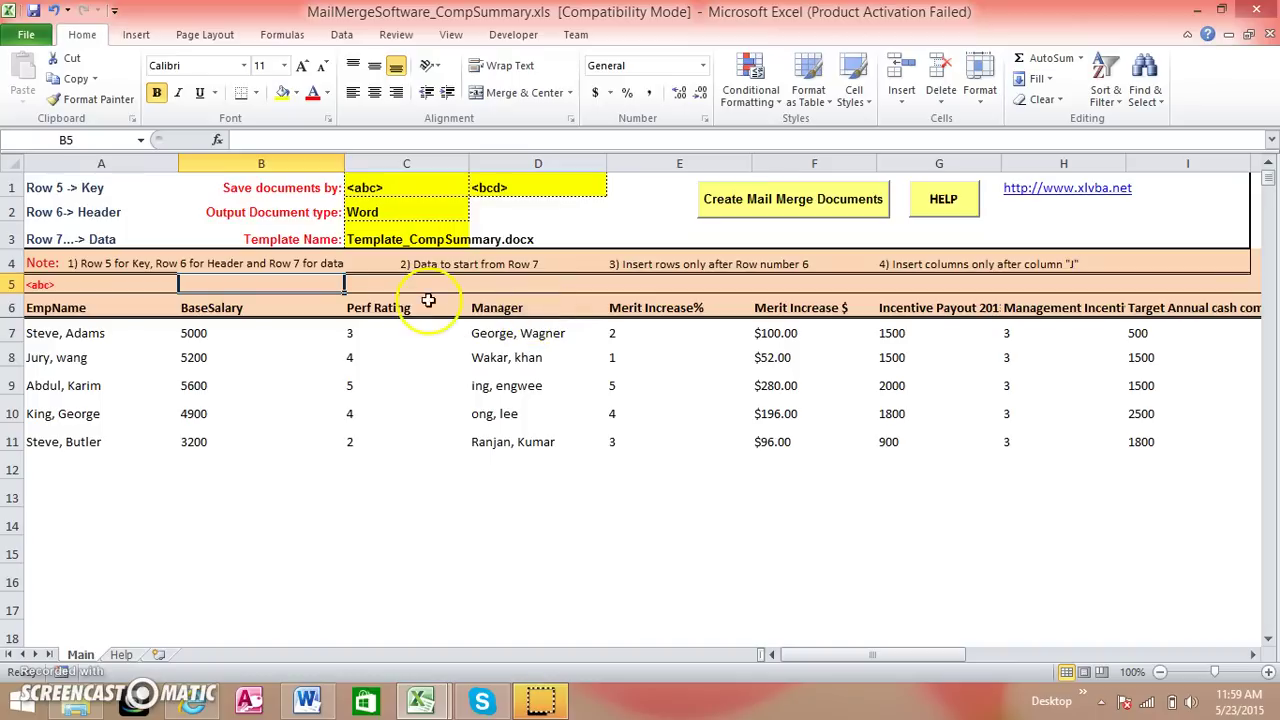
pyautogui.write('<c>')
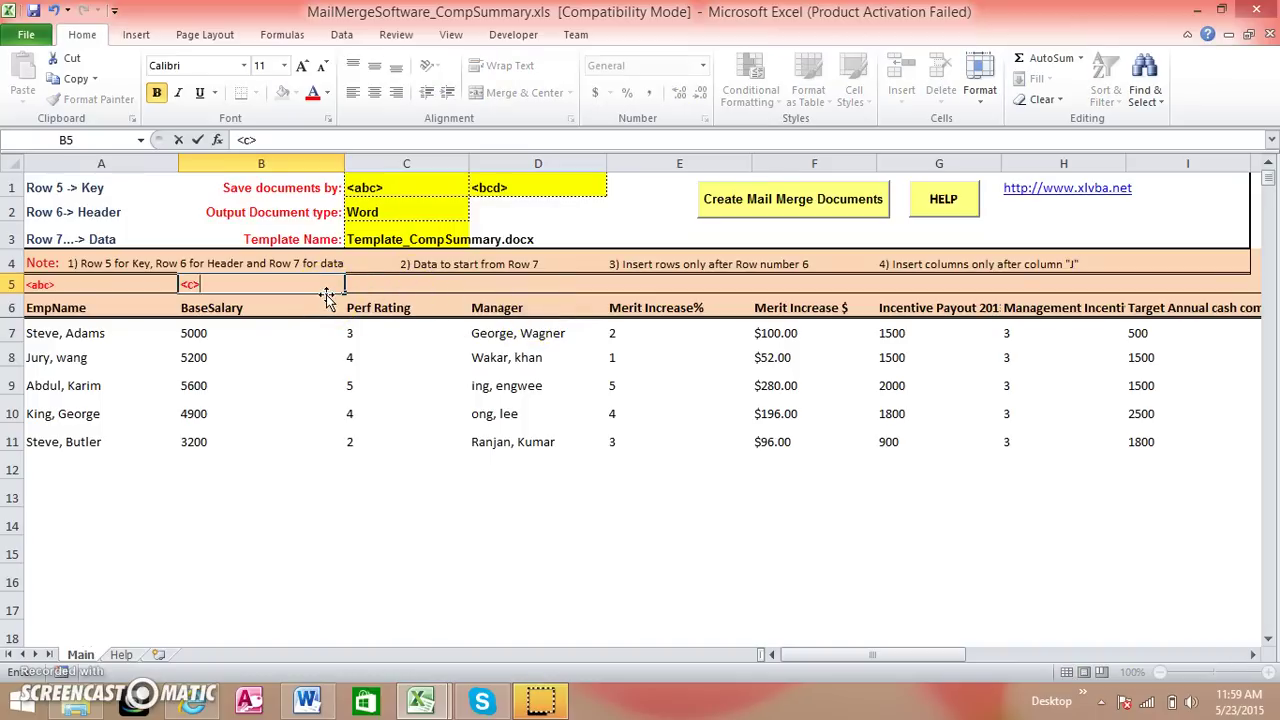
pyautogui.press('Return')
pyautogui.press('Up')
pyautogui.press('Right')
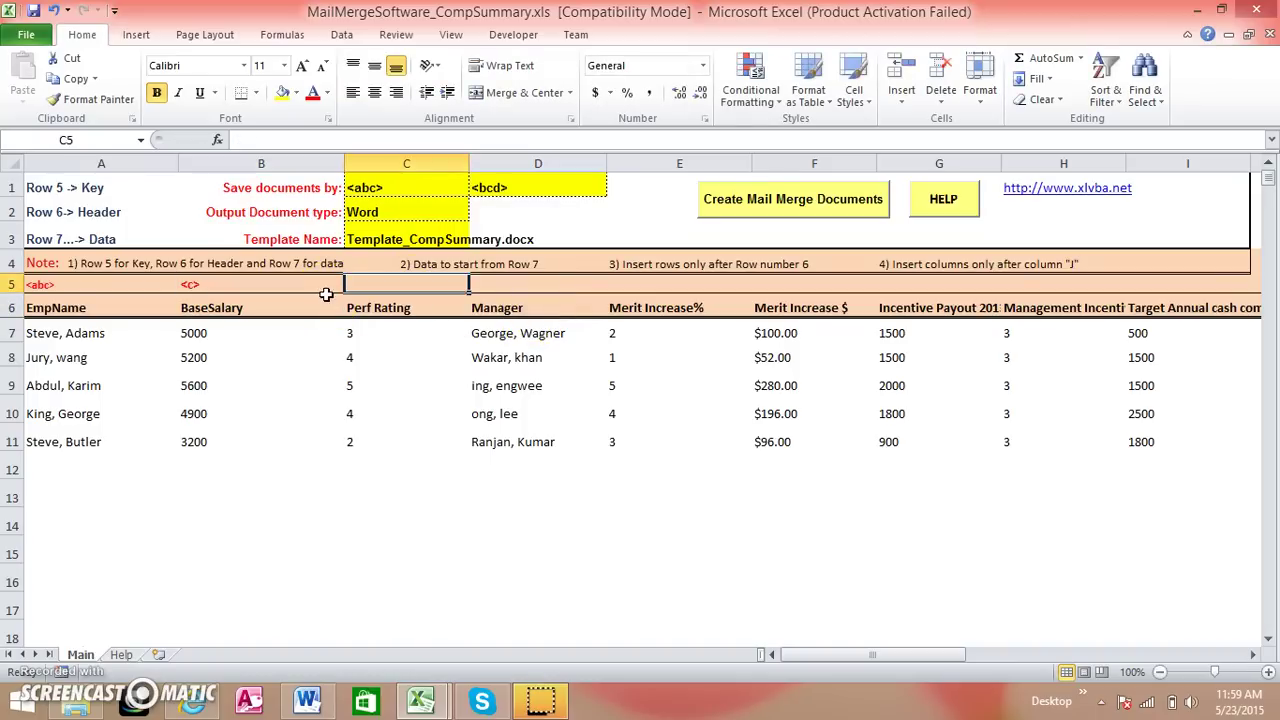
# Enter the <bcd> key above Perf Rating in cell C5.
pyautogui.hotkey('alt', 'Tab')
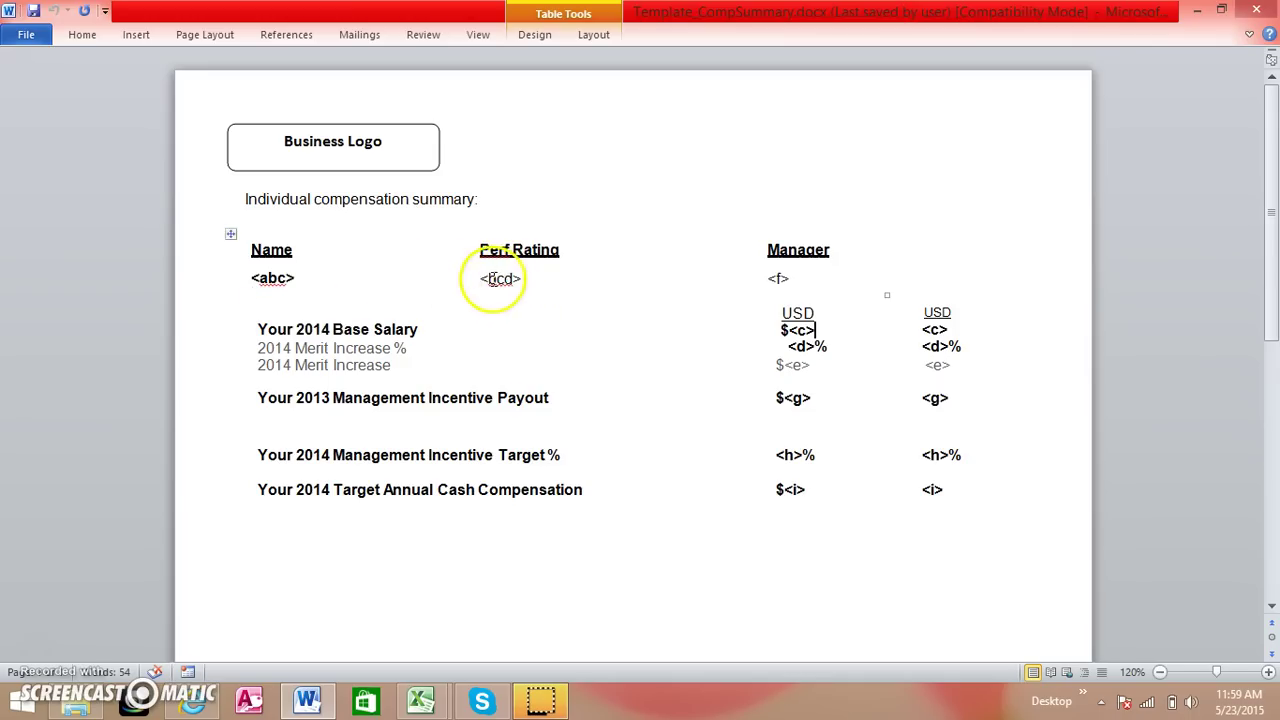
pyautogui.hotkey('alt', 'Tab')
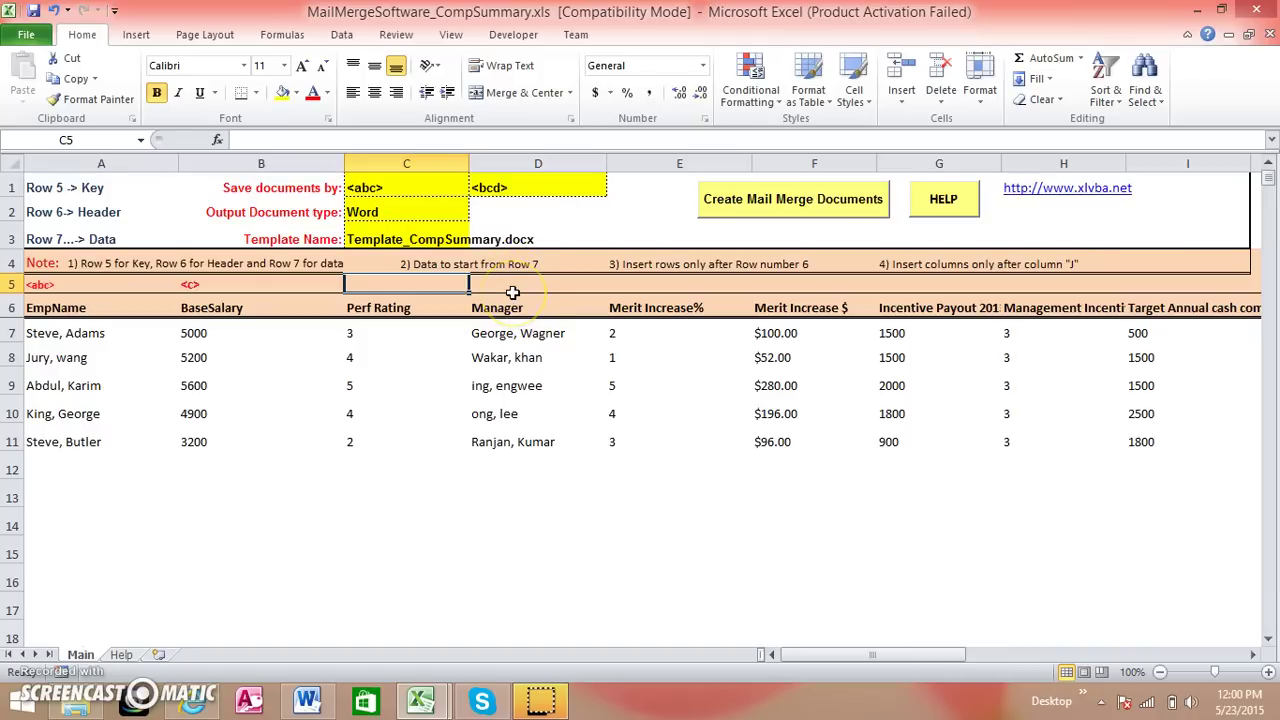
pyautogui.write('<bcd>')
pyautogui.press('Return')
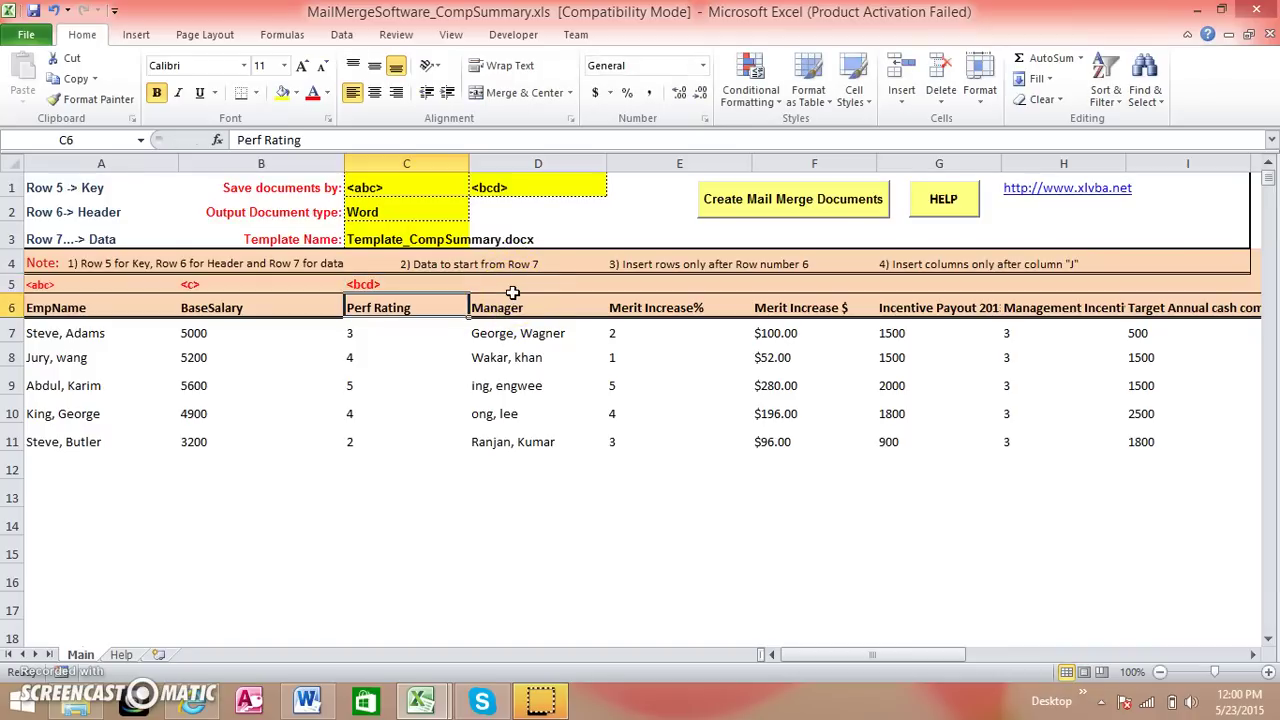
# Enter the <f> Manager key in cell D5, matching the template's placeholder.
pyautogui.click(509, 285)
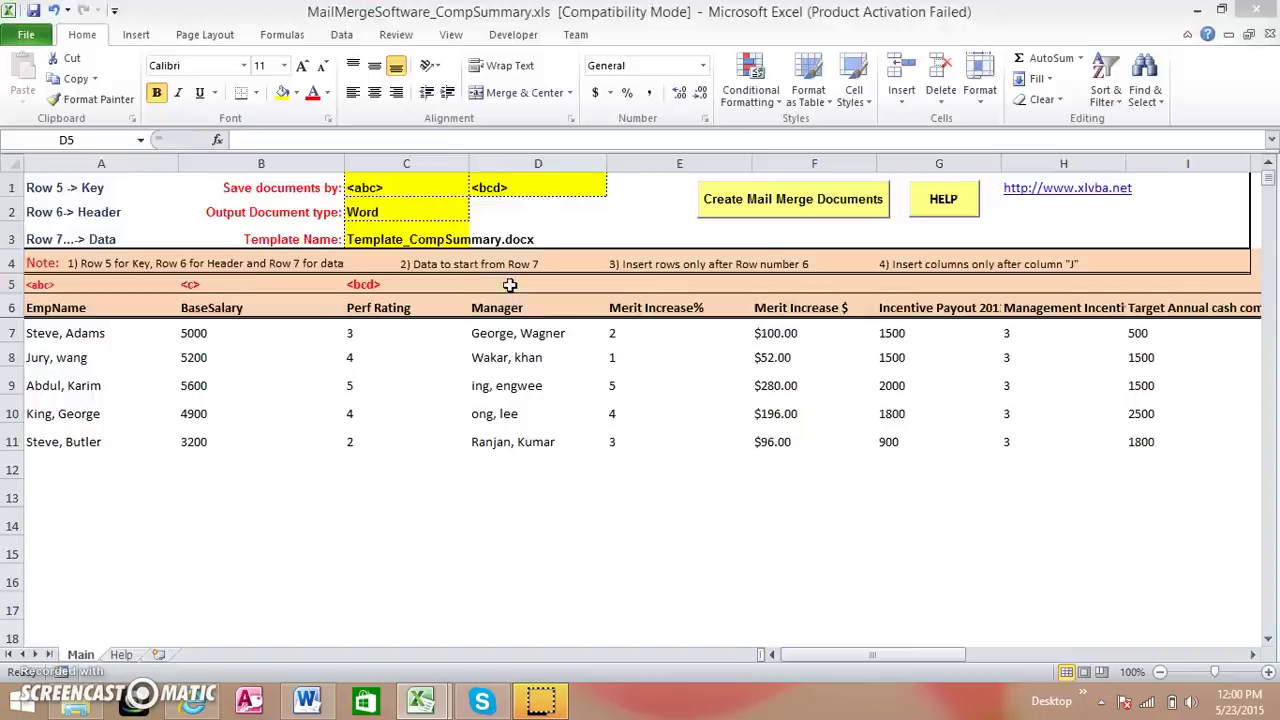
pyautogui.hotkey('alt', 'Tab')
pyautogui.click(491, 280)
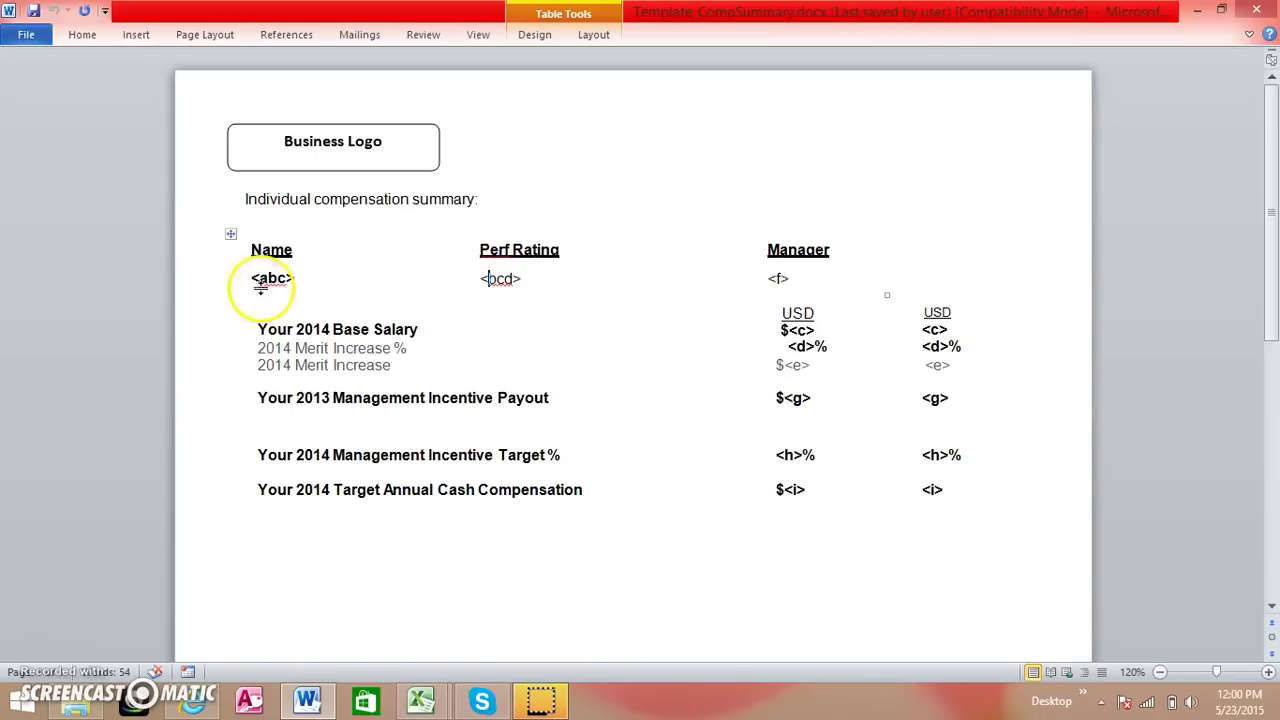
pyautogui.click(776, 279)
pyautogui.hotkey('alt', 'Tab')
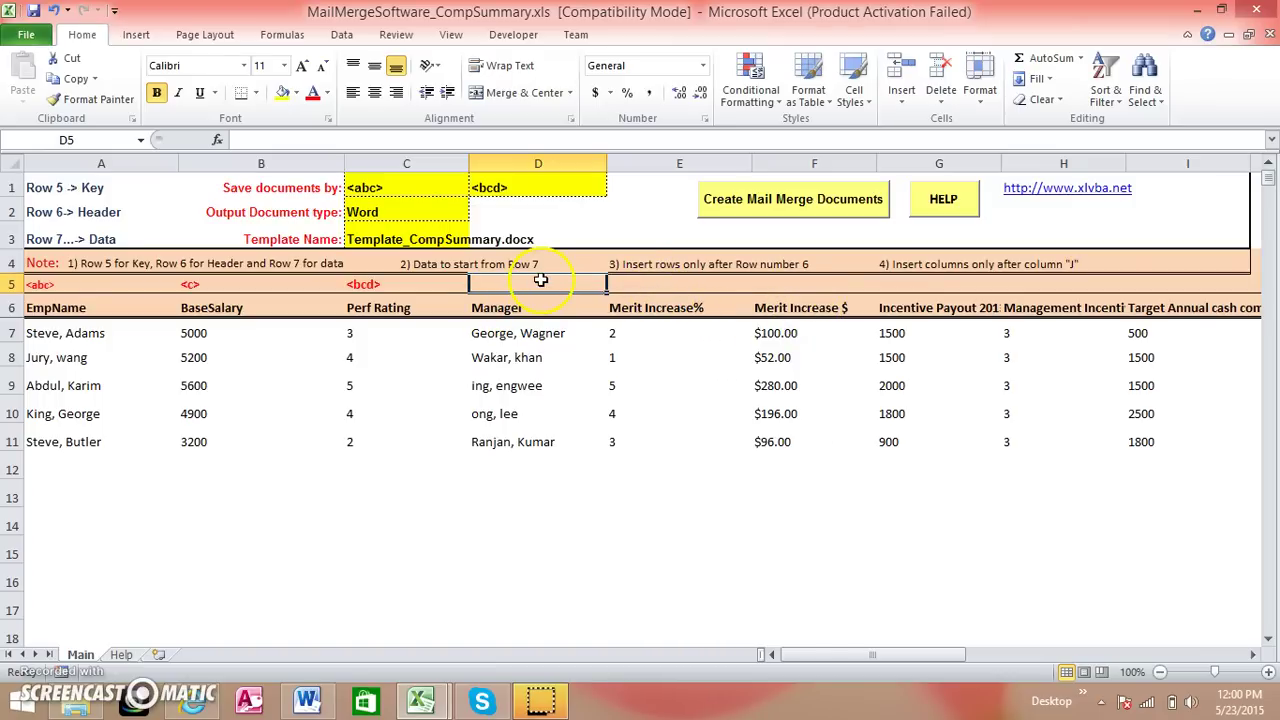
pyautogui.write('<f>')
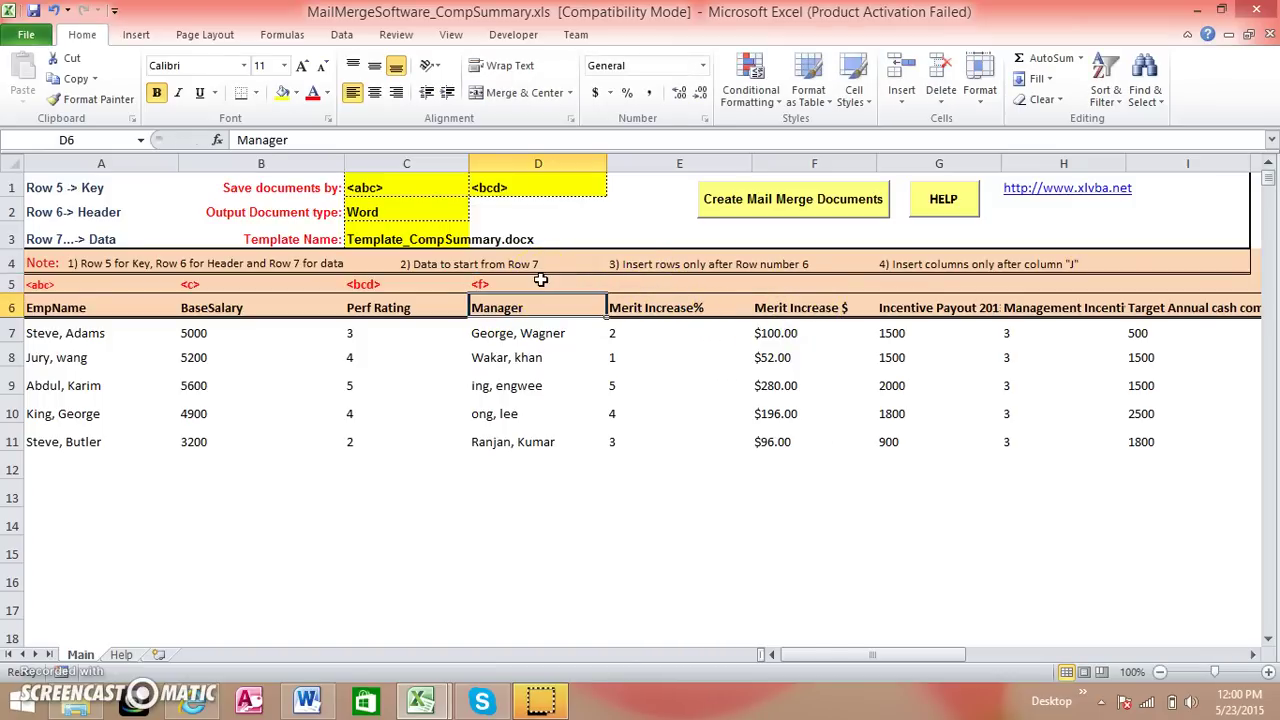
pyautogui.hotkey('alt', 'Tab')
pyautogui.hotkey('alt', 'Tab')
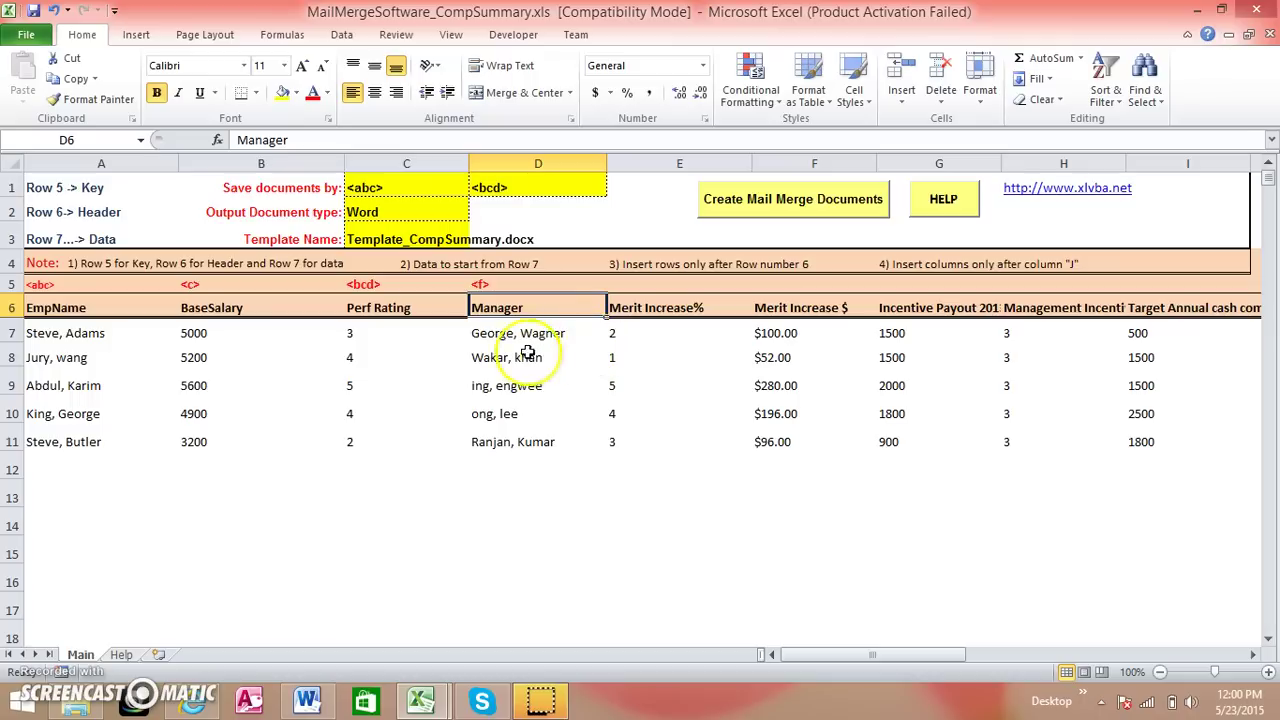
pyautogui.click(494, 284)
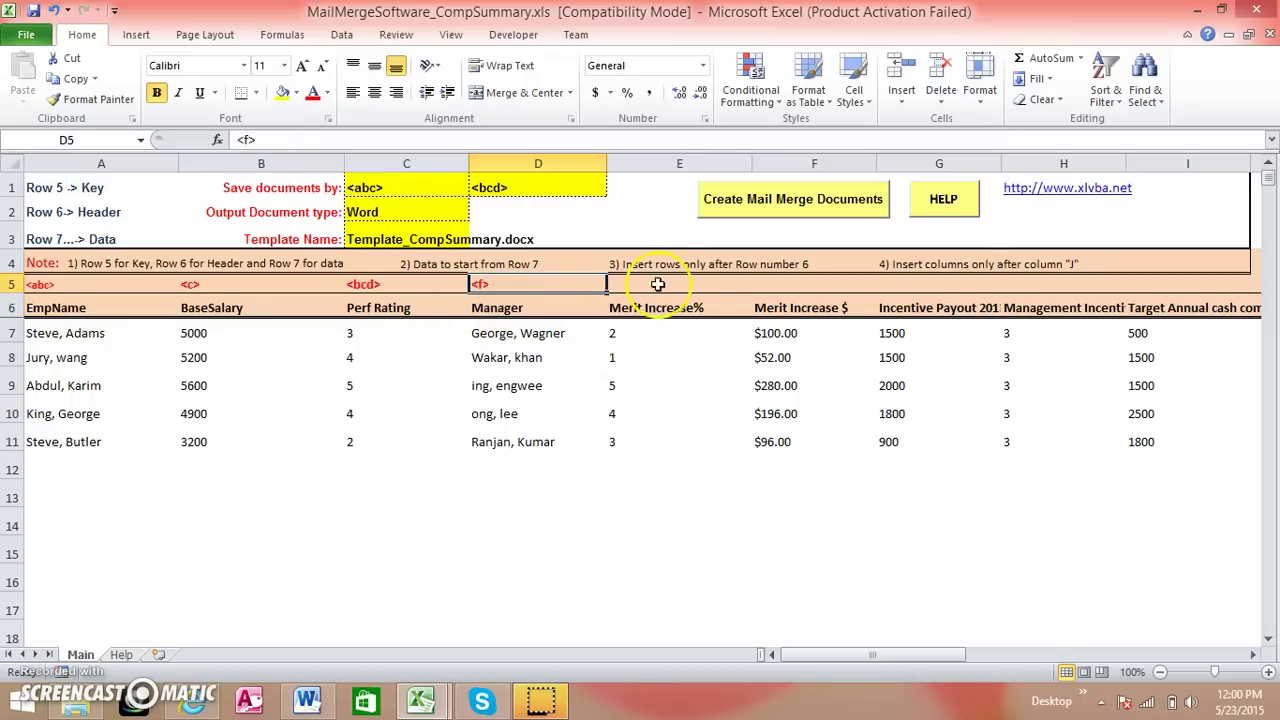
# Enter the <c> key in cell E5 above Merit Increase%, verifying it against the template.
pyautogui.hotkey('alt', 'Tab')
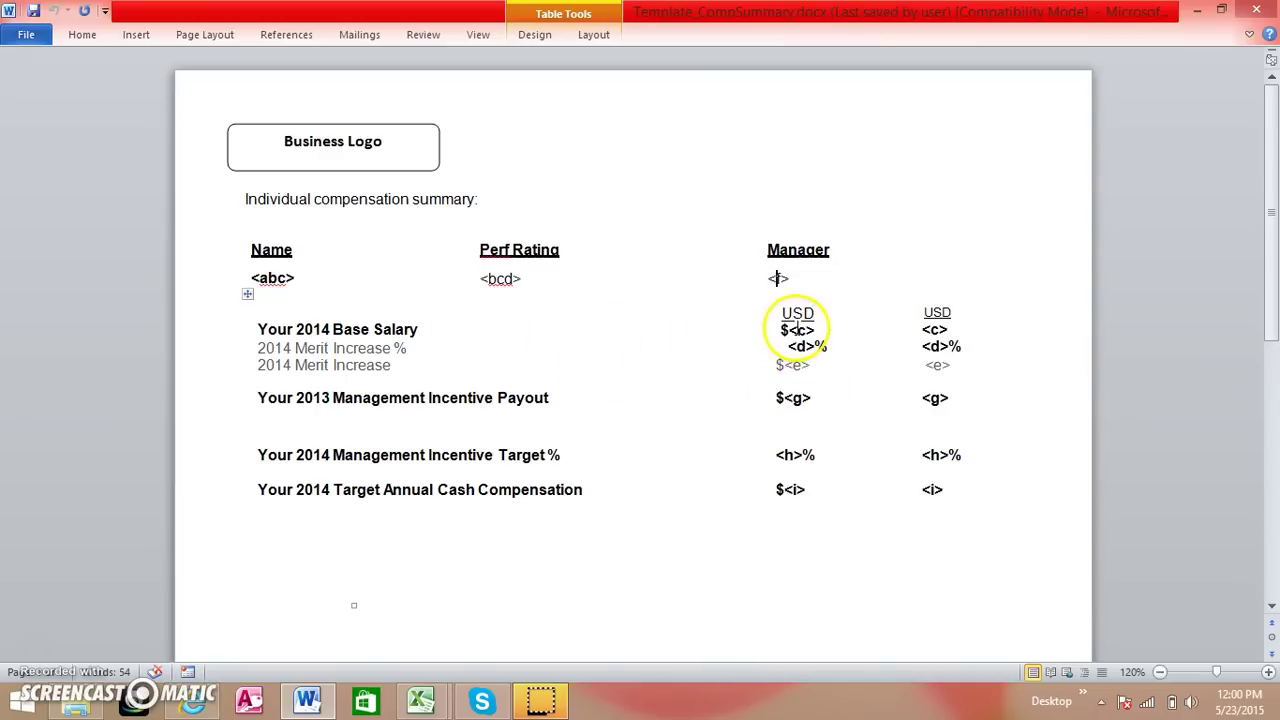
pyautogui.click(797, 330)
pyautogui.hotkey('alt', 'Tab')
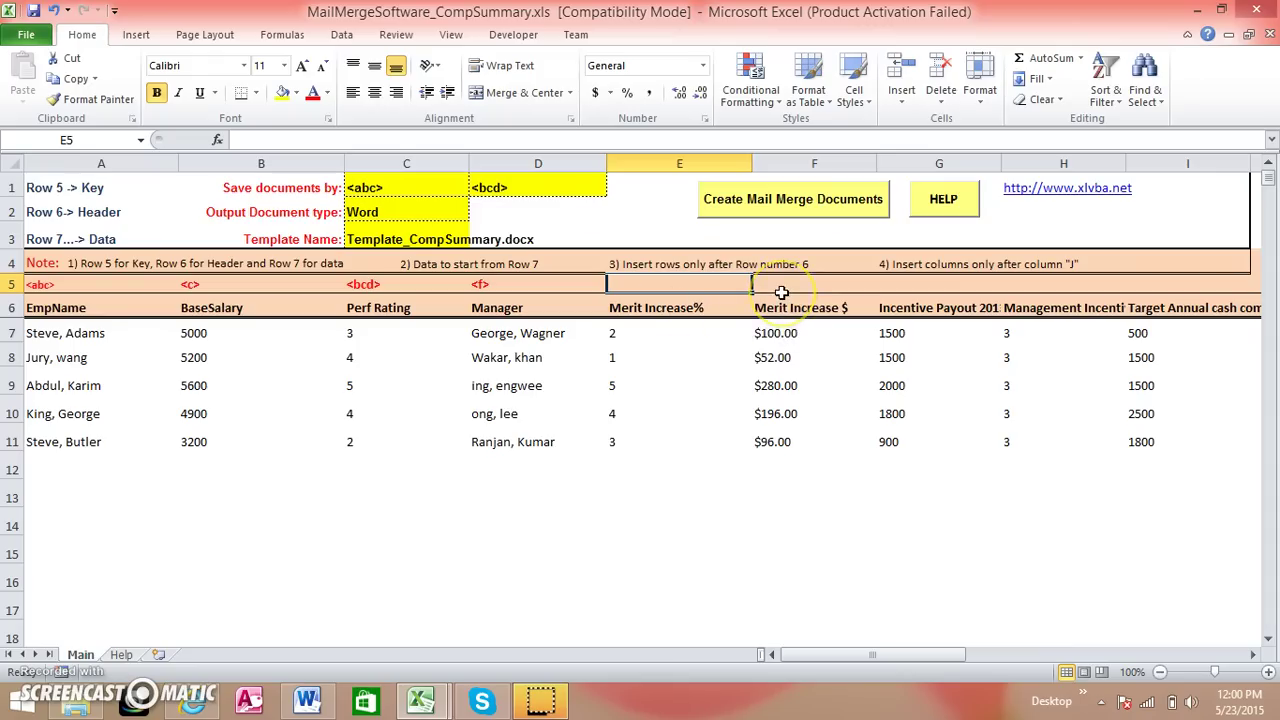
pyautogui.write('<c>')
pyautogui.press('Return')
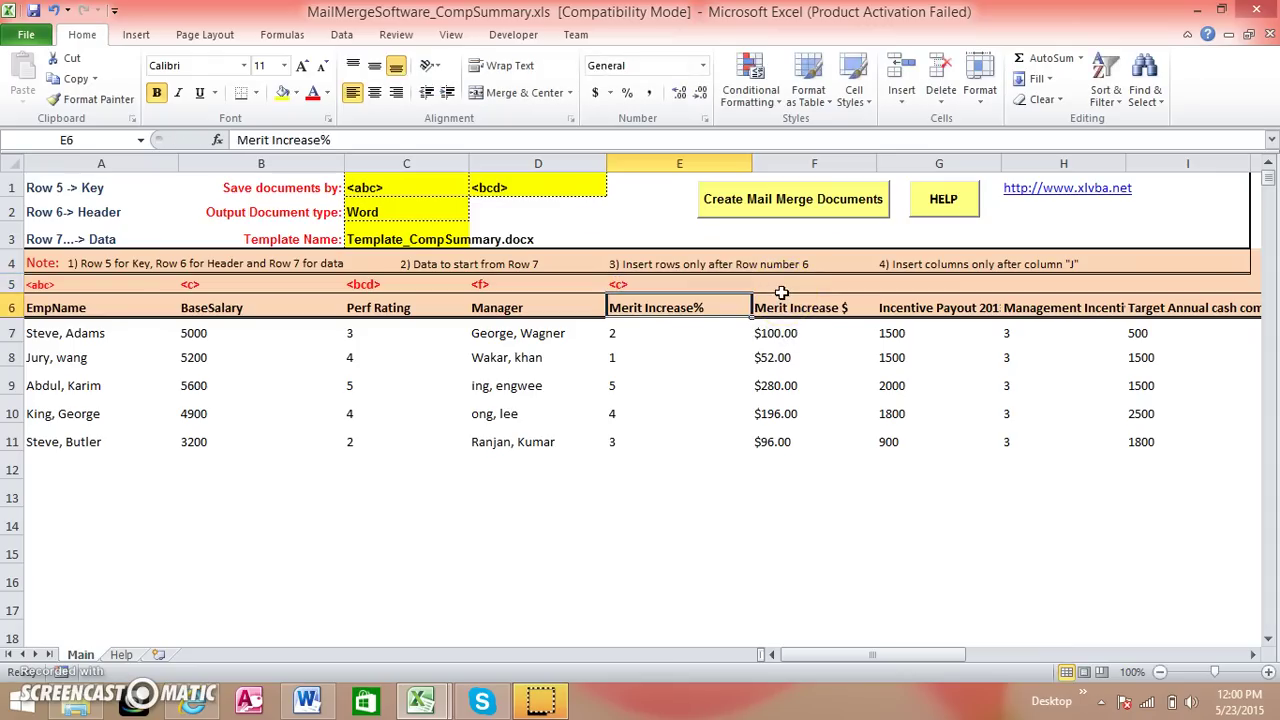
pyautogui.hotkey('alt', 'Tab')
pyautogui.click(797, 330)
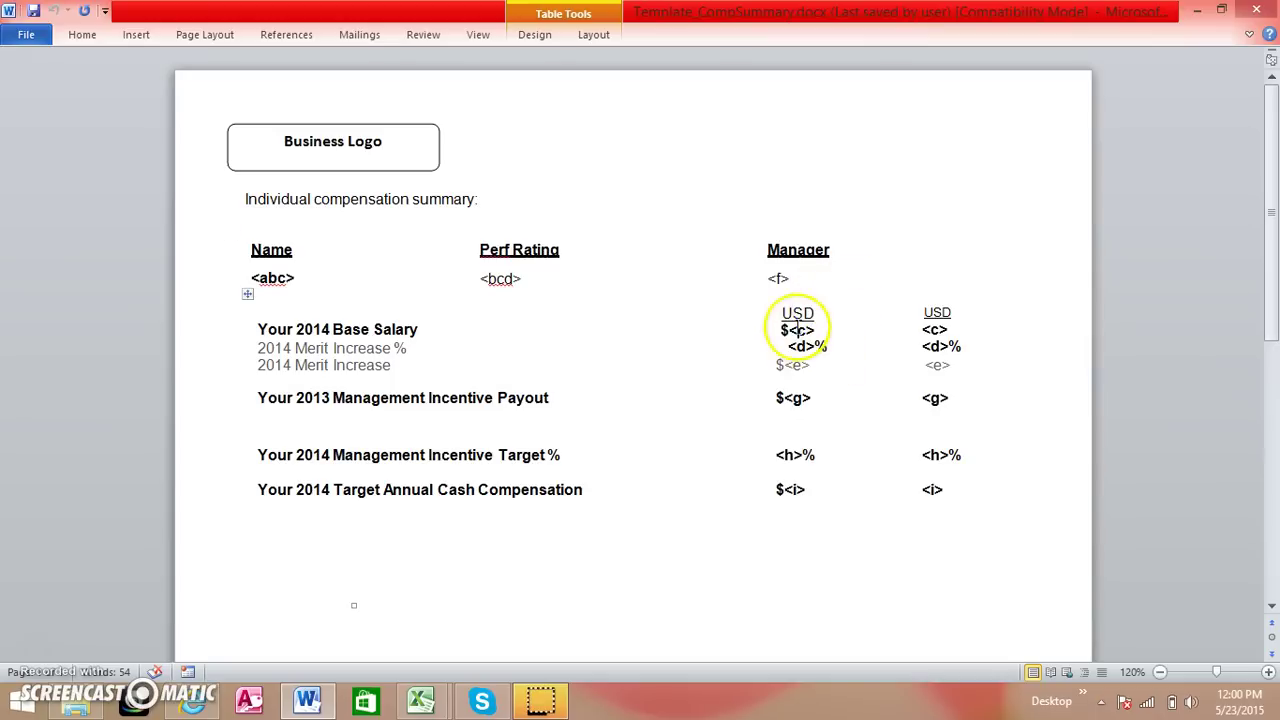
pyautogui.doubleClick(935, 330)
pyautogui.click(800, 330)
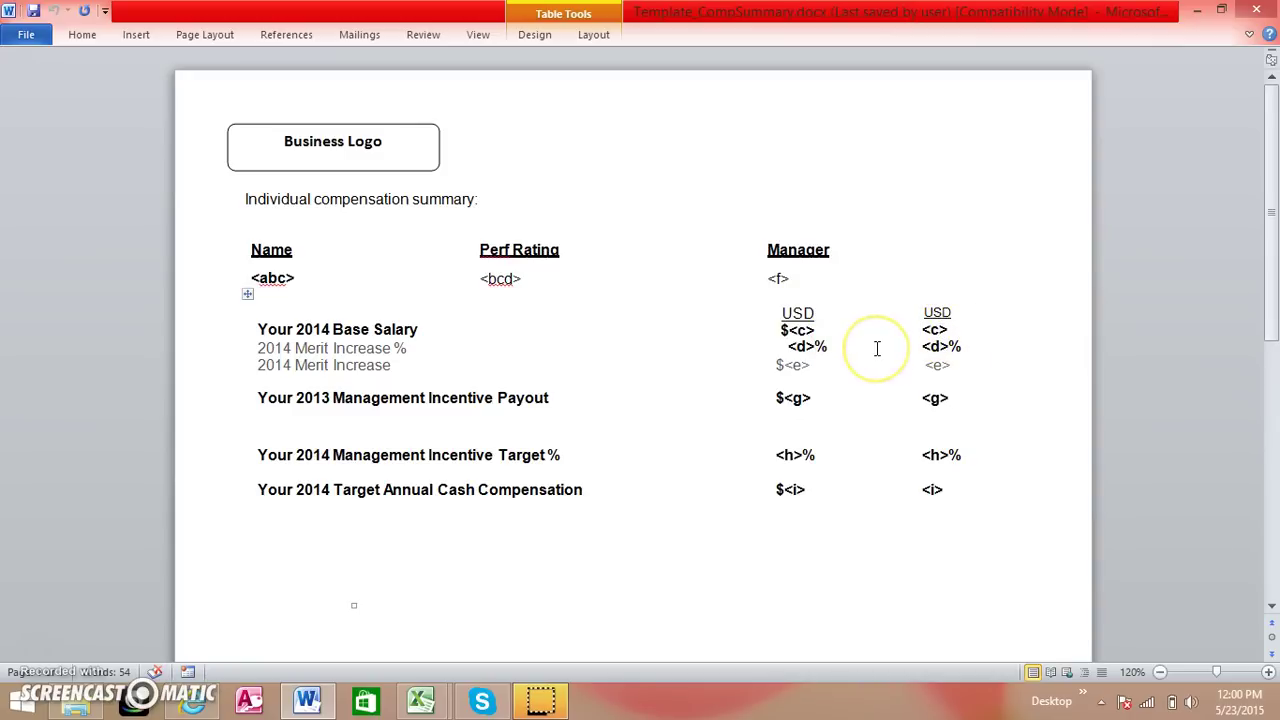
pyautogui.hotkey('alt', 'Tab')
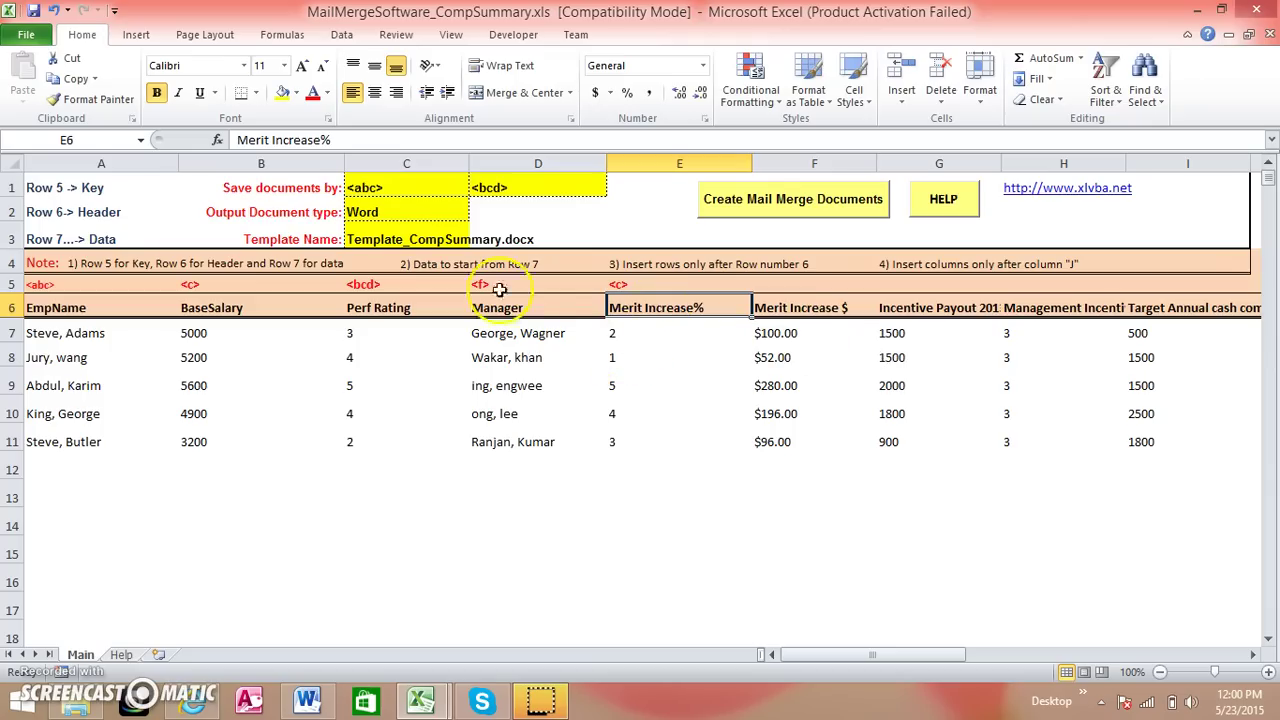
# Save the workbook and review the keys in cells A5 through E5.
pyautogui.click(33, 10)
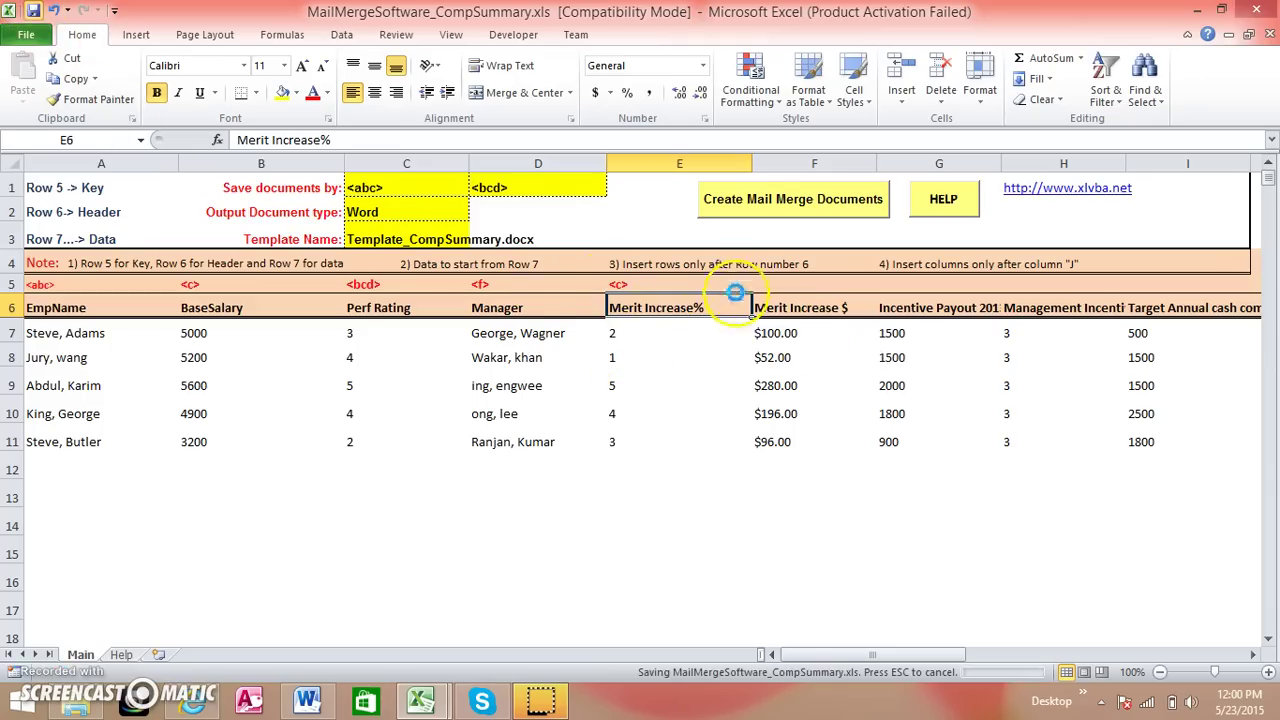
pyautogui.click(119, 288)
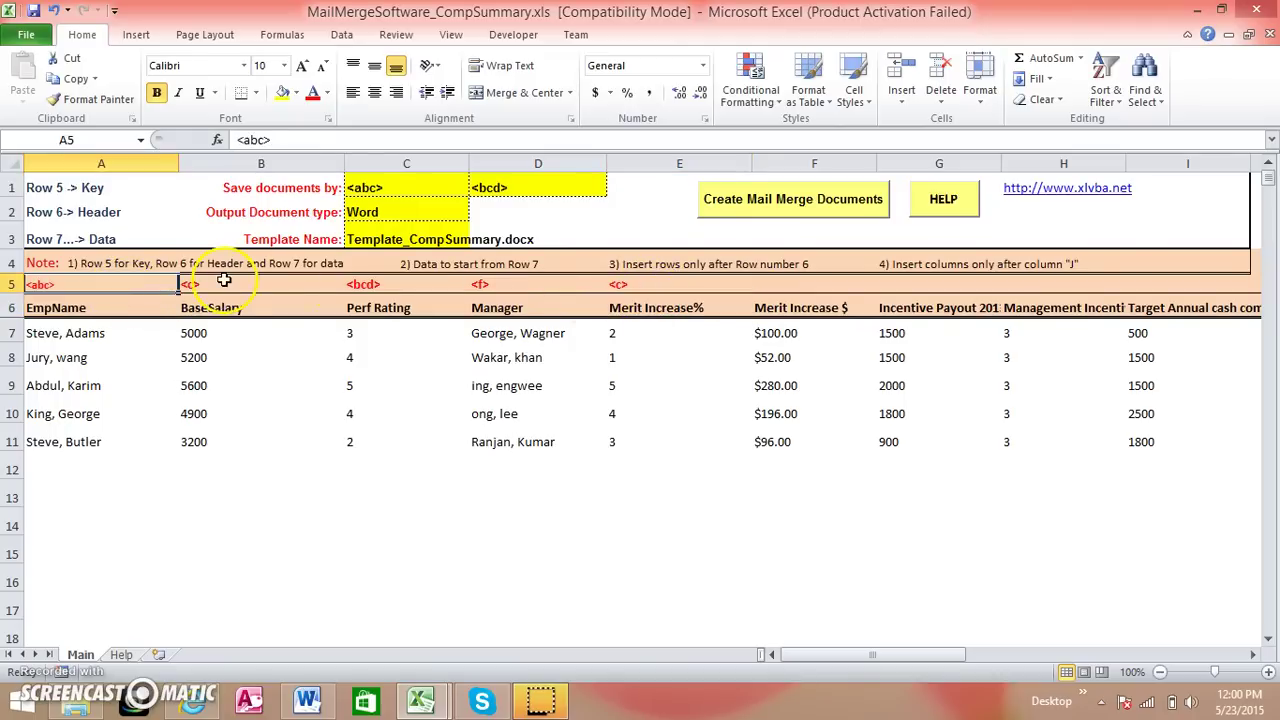
pyautogui.click(223, 284)
pyautogui.click(362, 285)
pyautogui.click(505, 288)
pyautogui.click(631, 285)
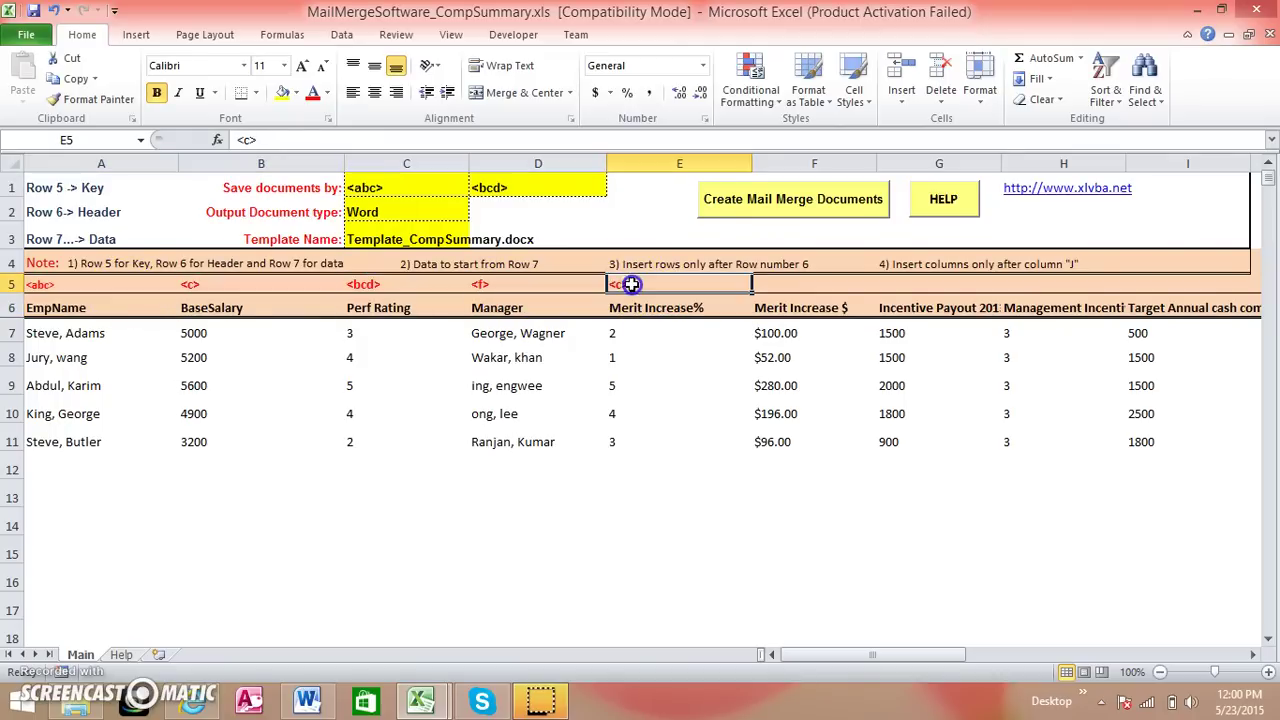
# Clear the merge settings block C1:D3.
pyautogui.moveTo(392, 187)
pyautogui.mouseDown()
pyautogui.moveTo(512, 207)
pyautogui.moveTo(503, 222)
pyautogui.mouseUp()
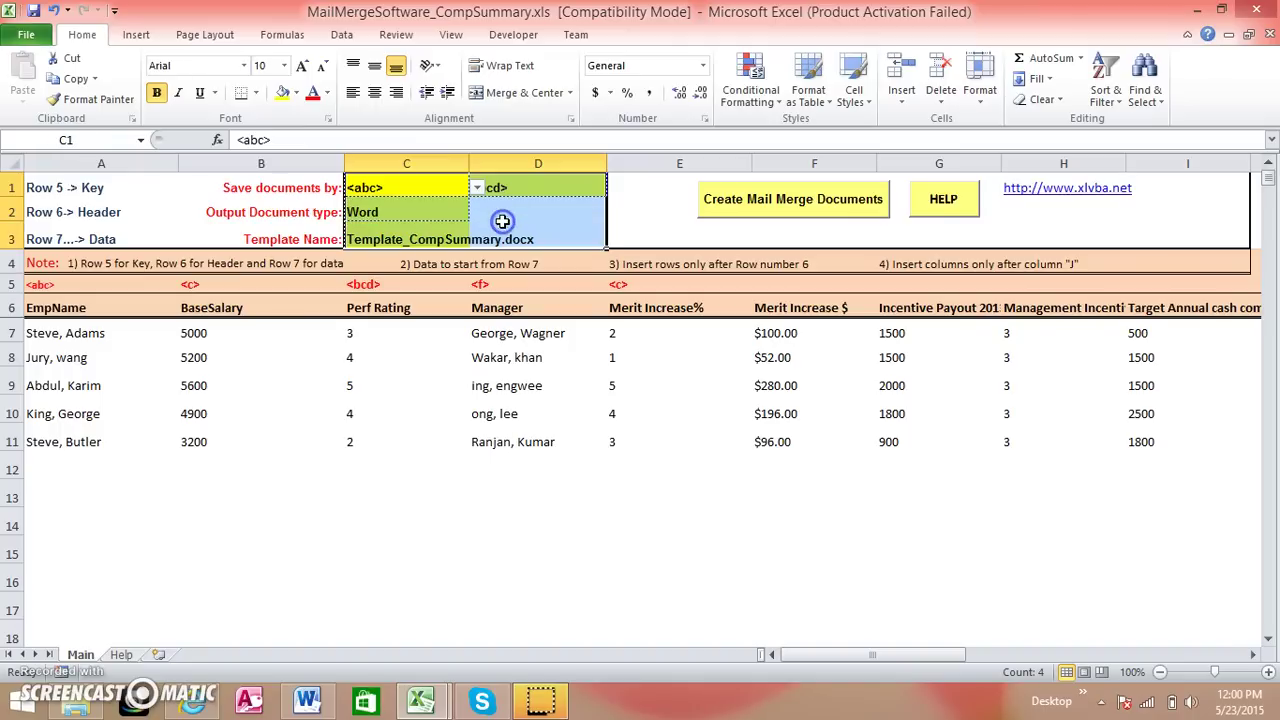
pyautogui.press('Delete')
pyautogui.click(400, 198)
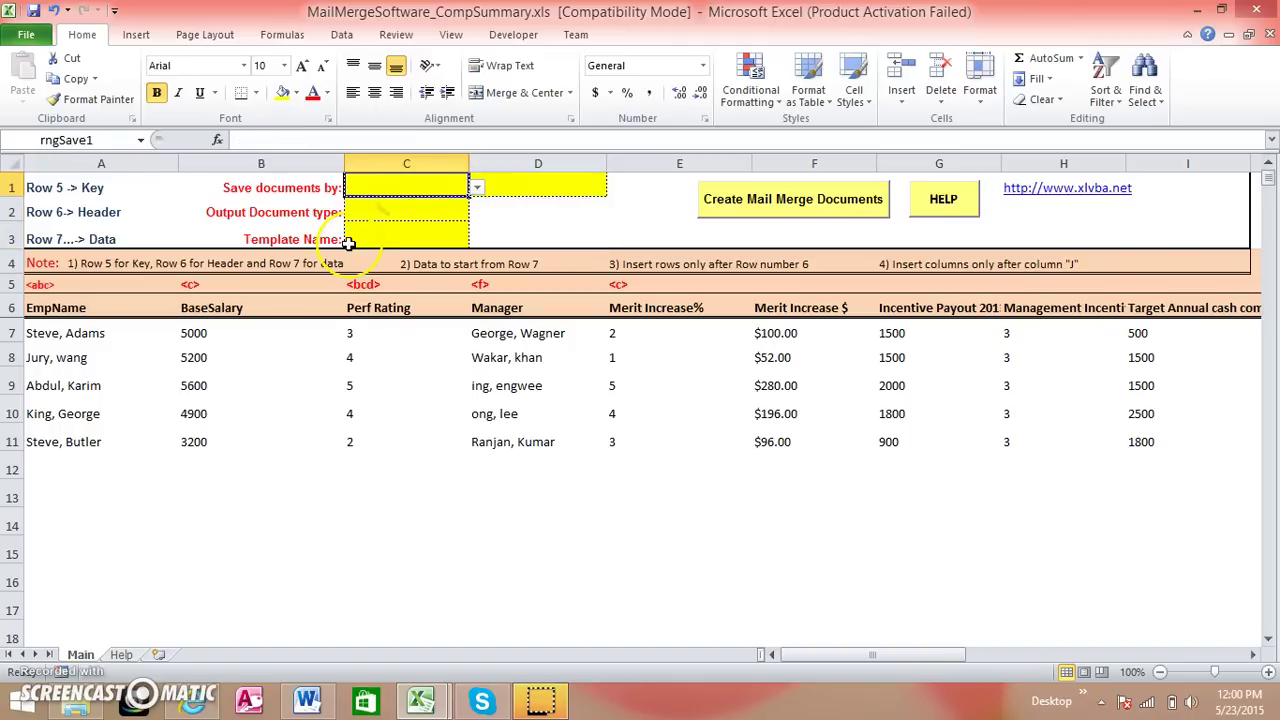
pyautogui.click(76, 703)
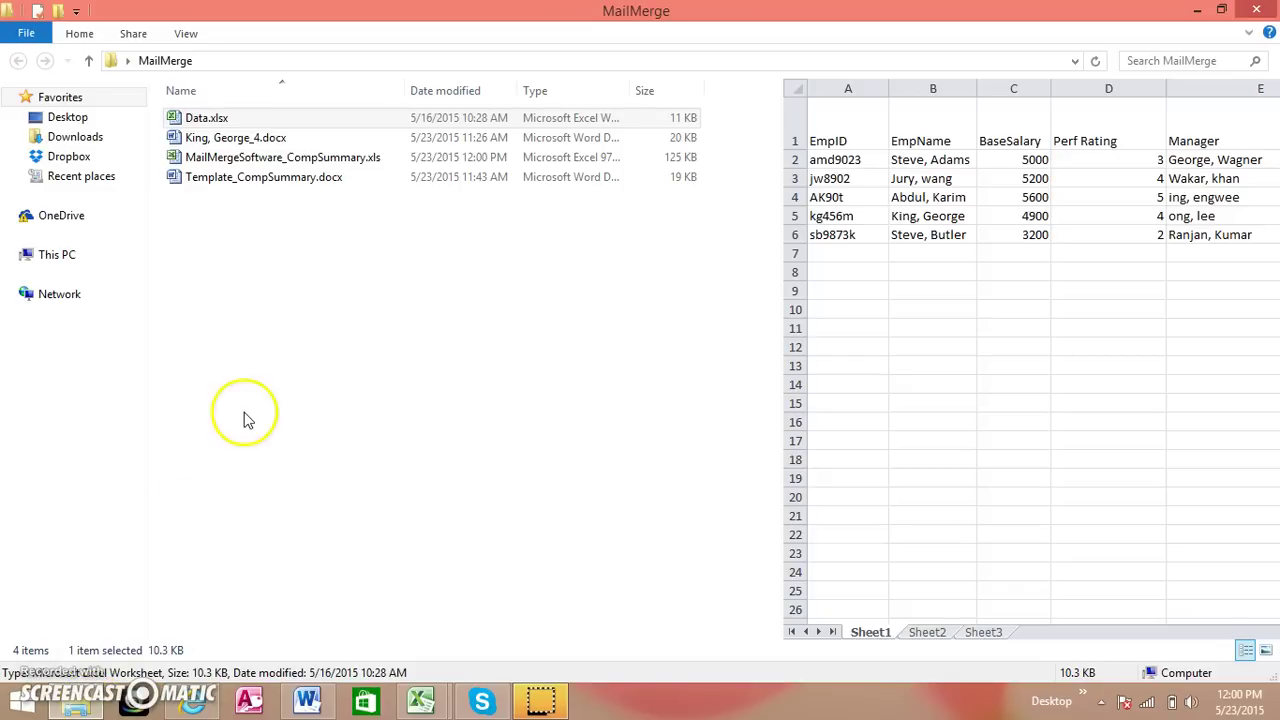
pyautogui.click(230, 137)
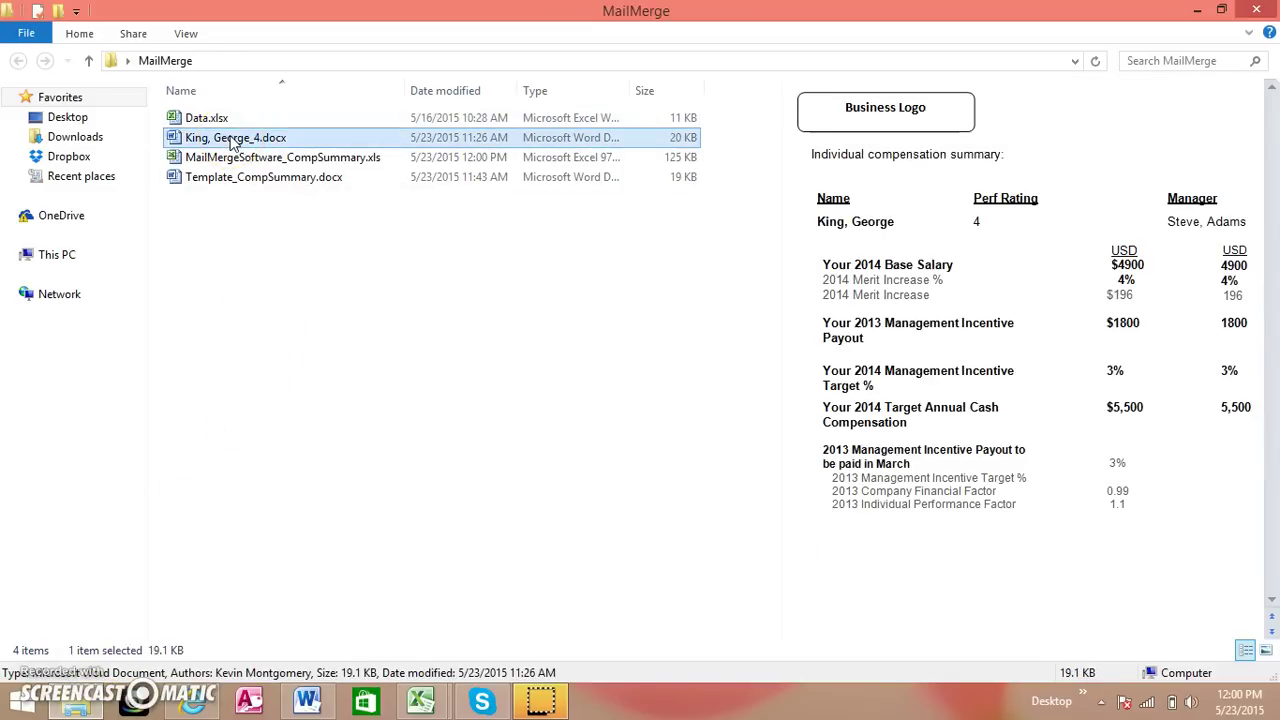
pyautogui.click(205, 142)
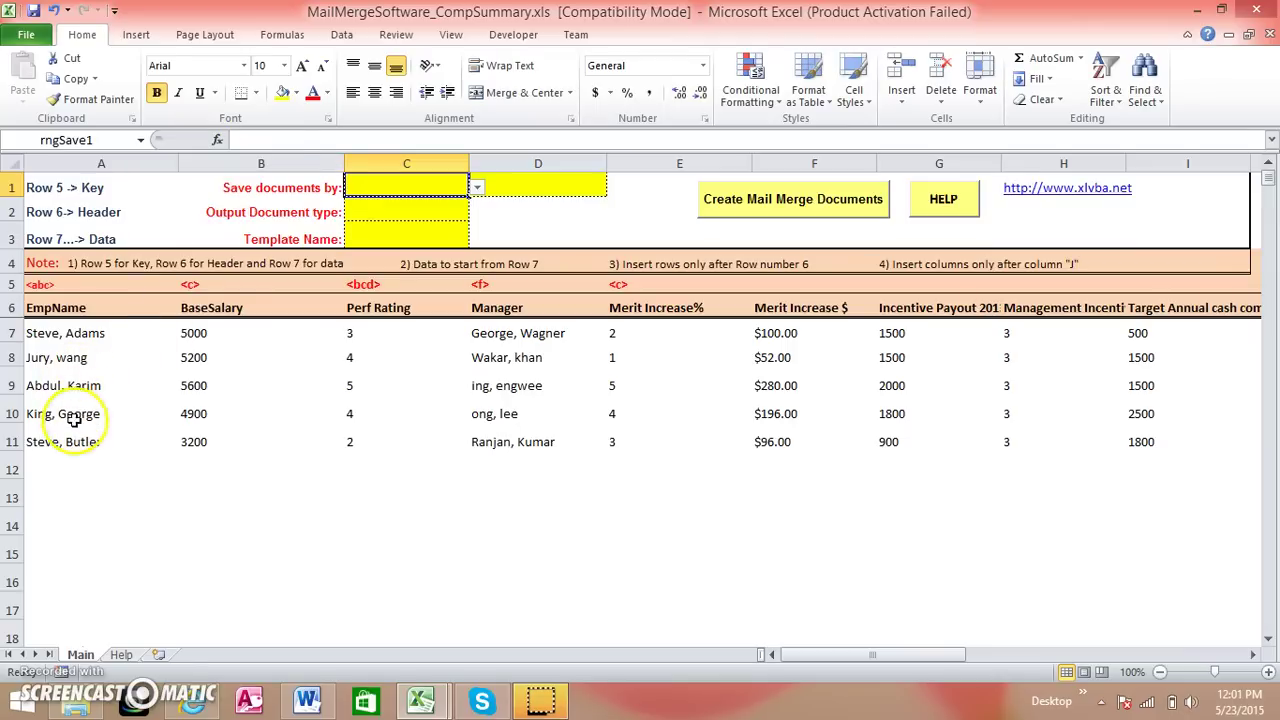
pyautogui.click(75, 420)
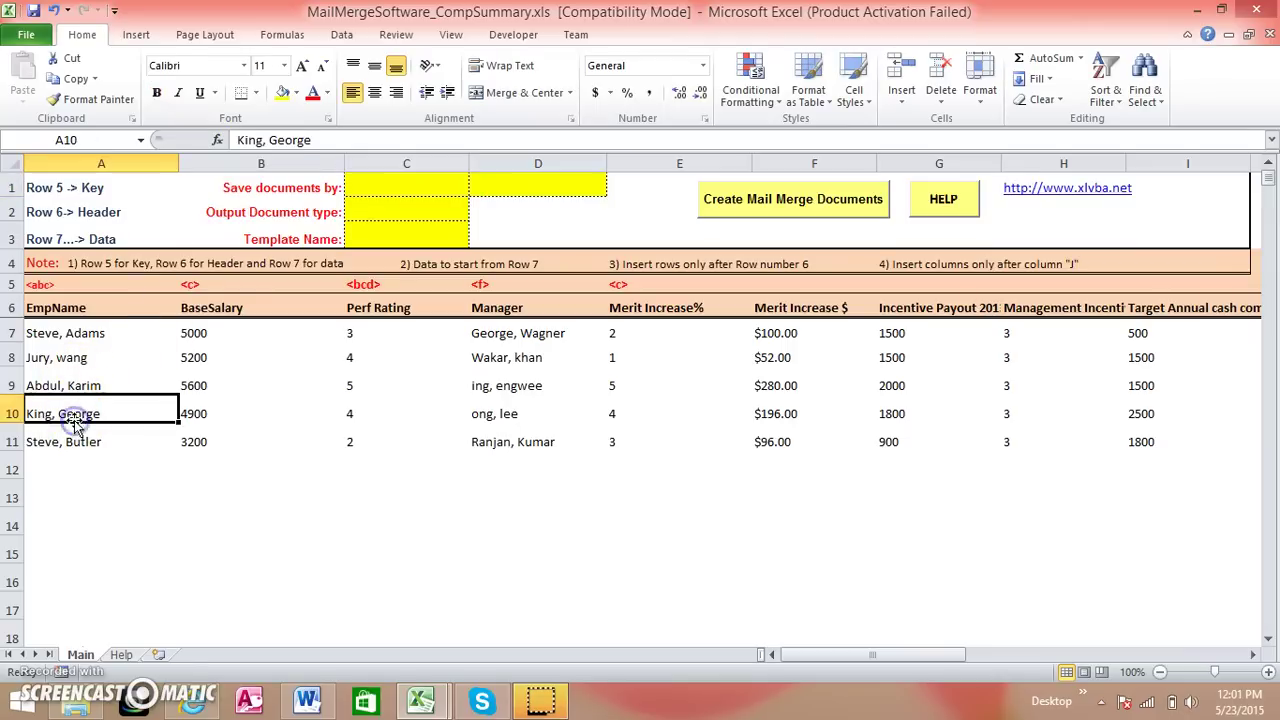
pyautogui.click(116, 426)
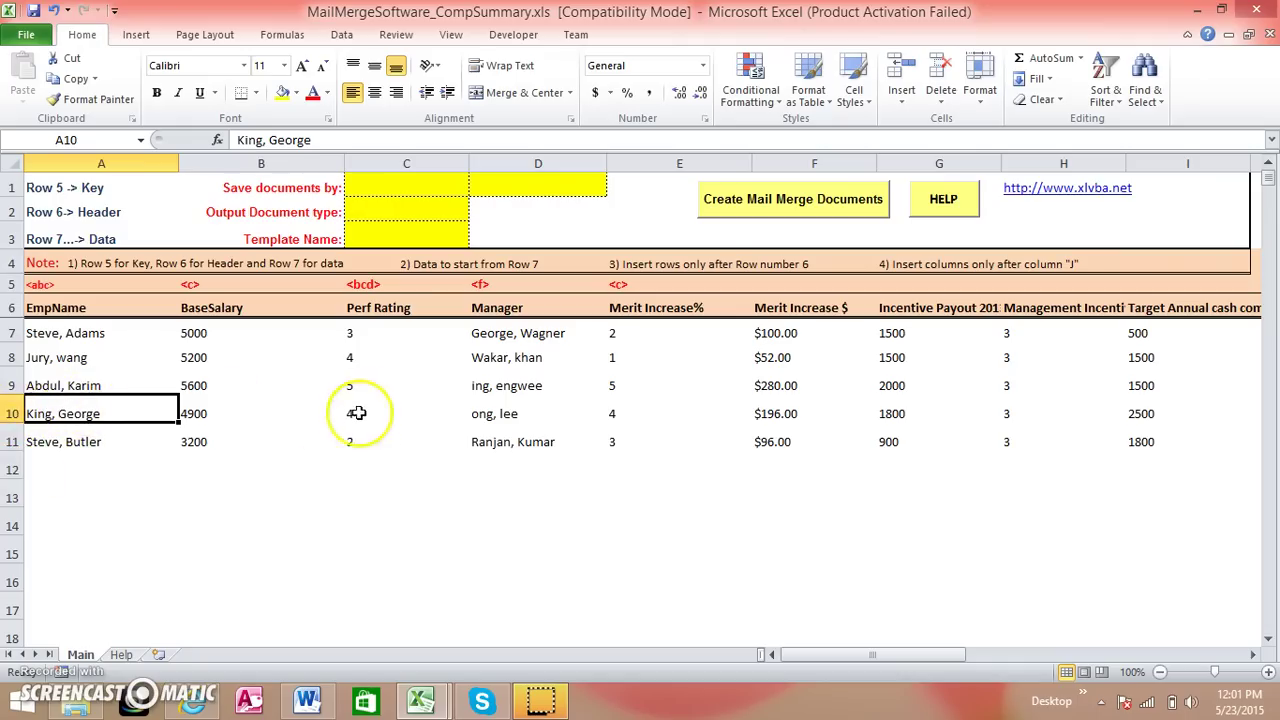
pyautogui.click(358, 413)
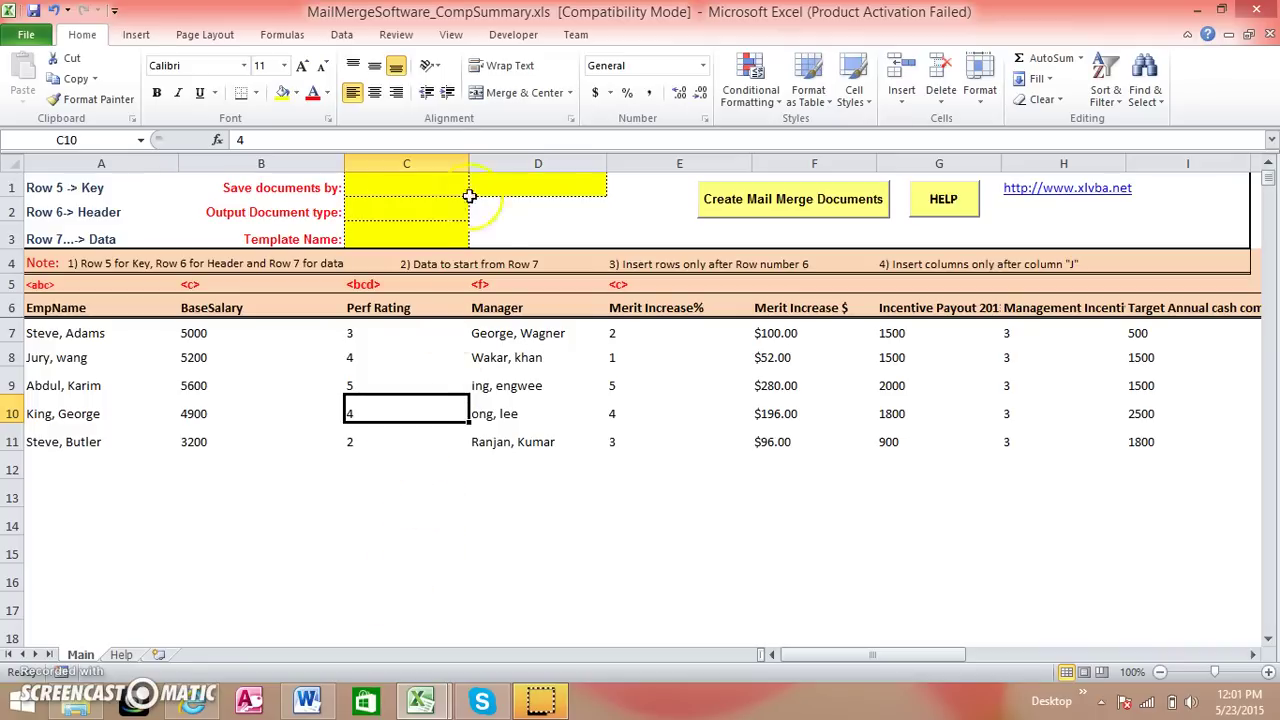
pyautogui.click(447, 181)
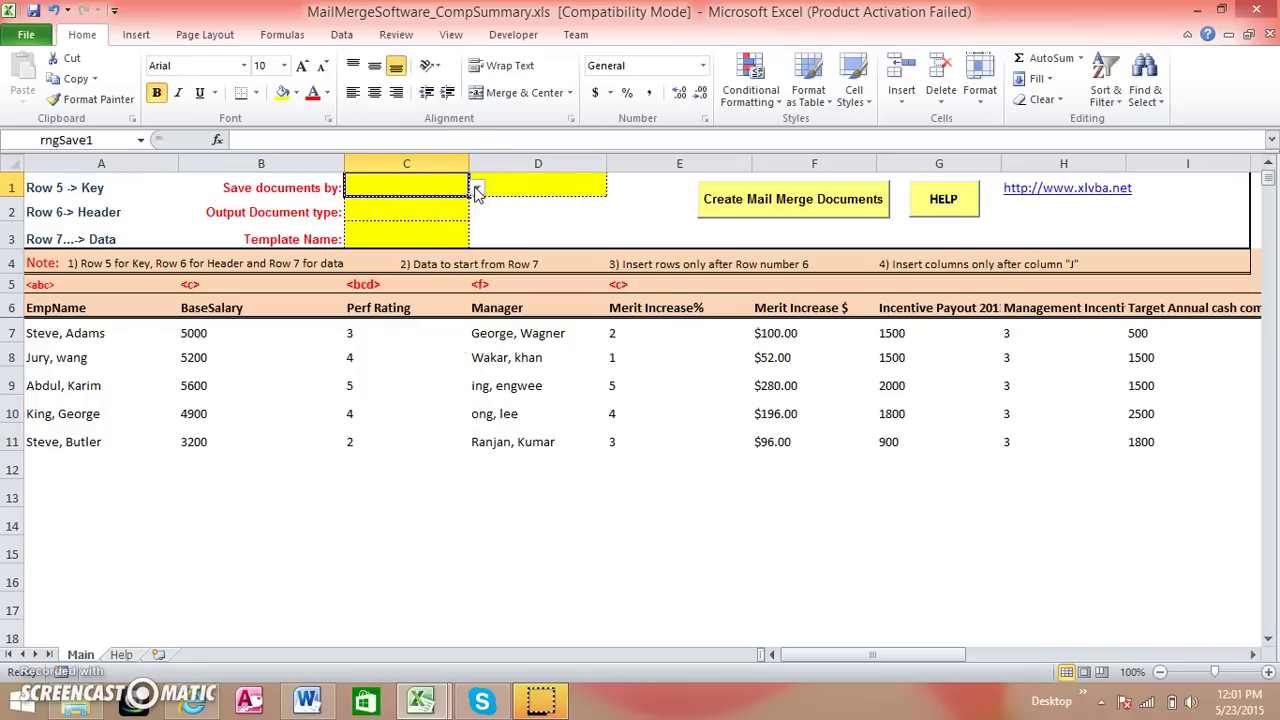
pyautogui.click(477, 190)
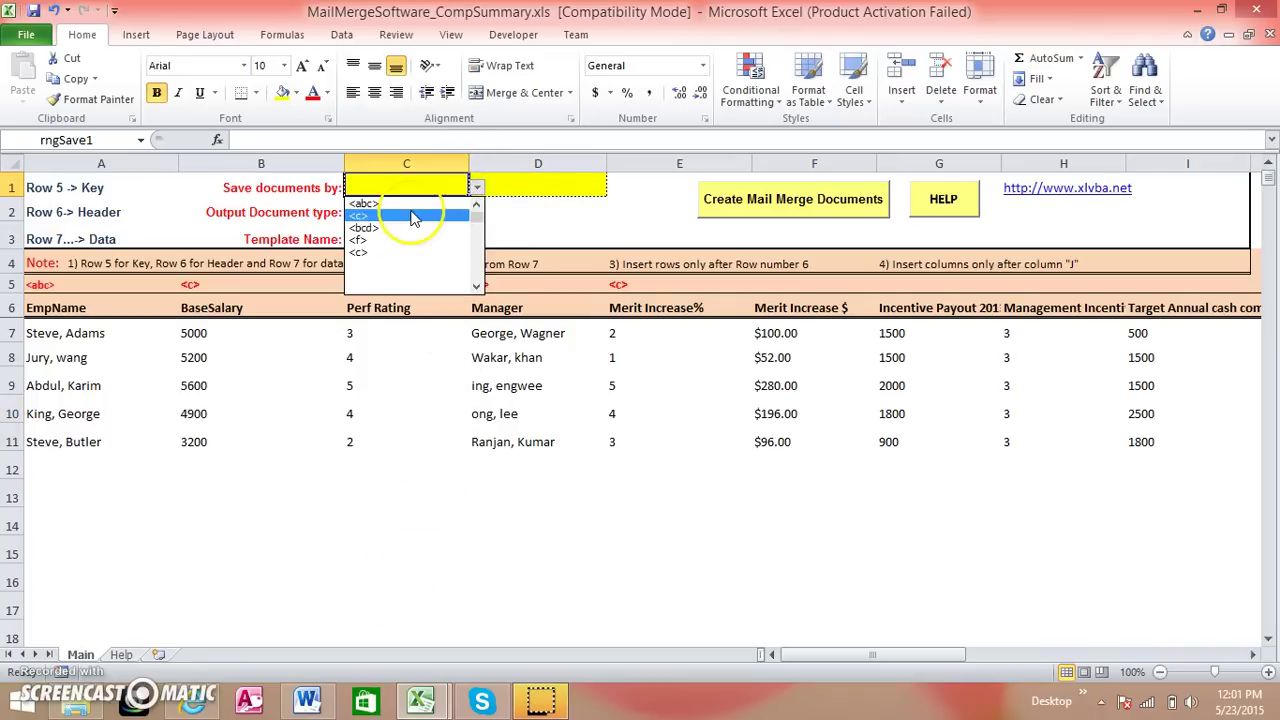
pyautogui.click(403, 200)
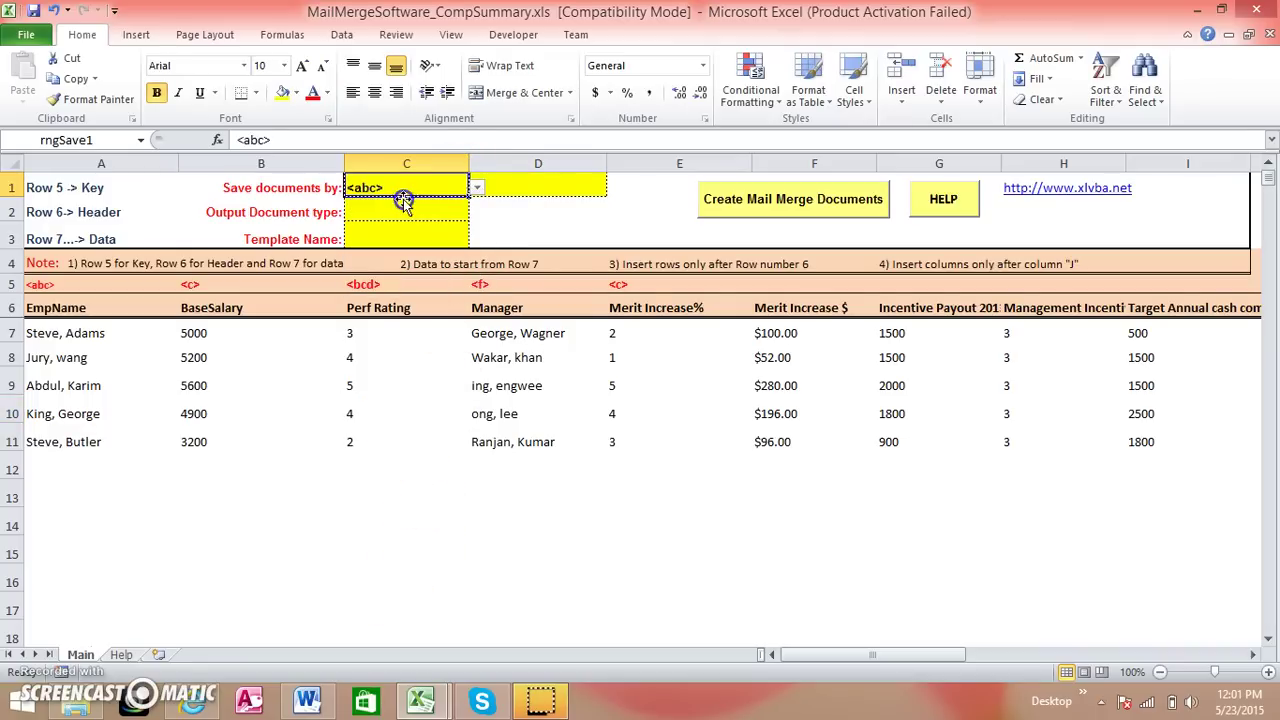
pyautogui.click(48, 284)
pyautogui.click(44, 307)
pyautogui.click(59, 284)
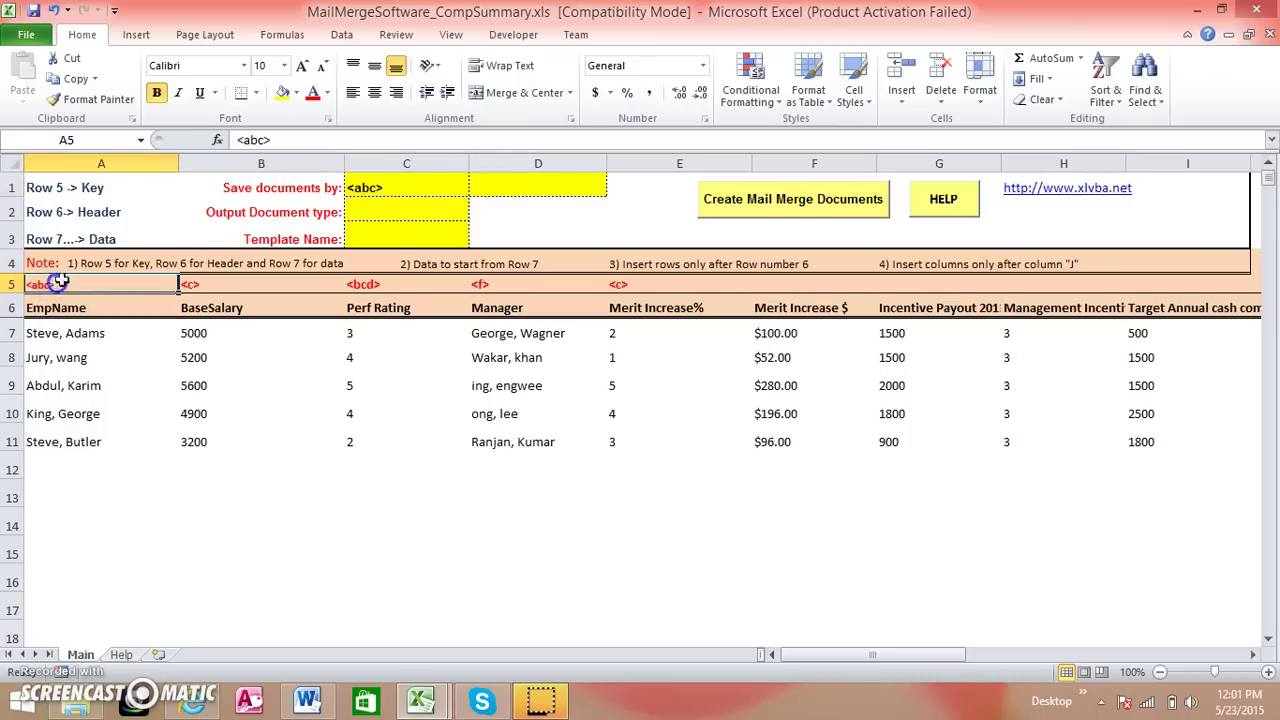
# Pick <bcd> as the second save-by key in D1.
pyautogui.click(494, 177)
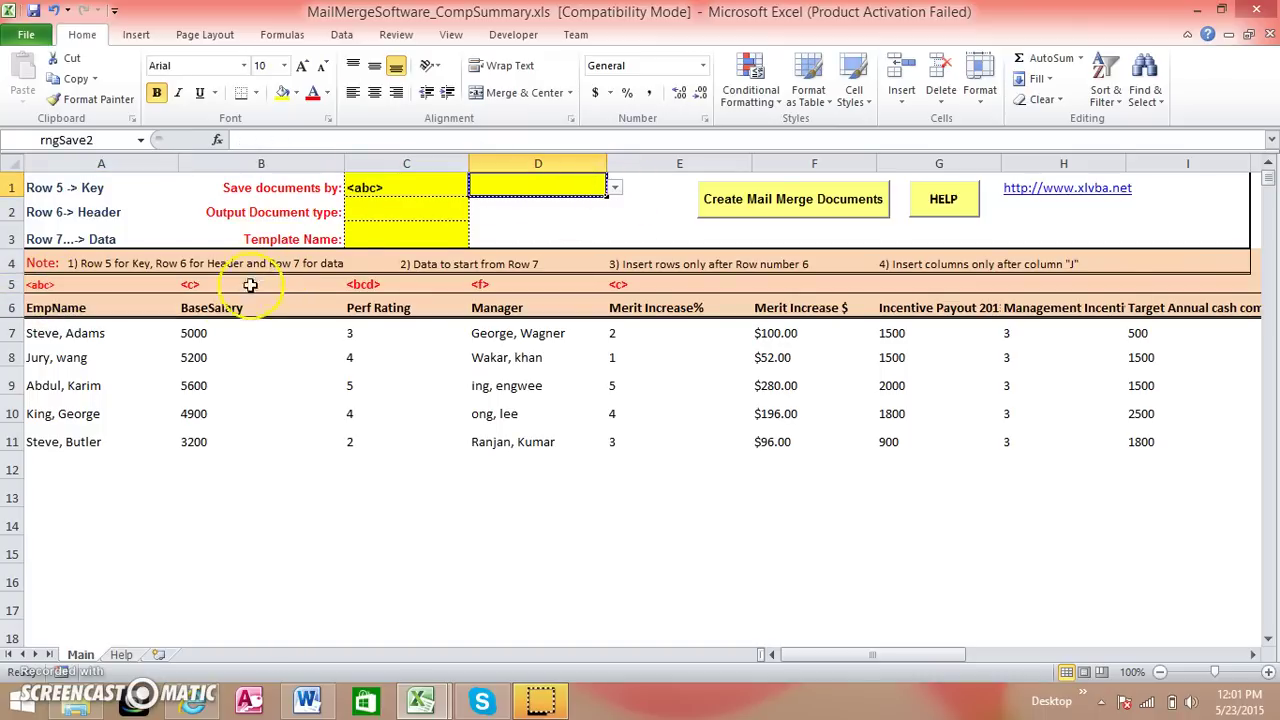
pyautogui.click(365, 298)
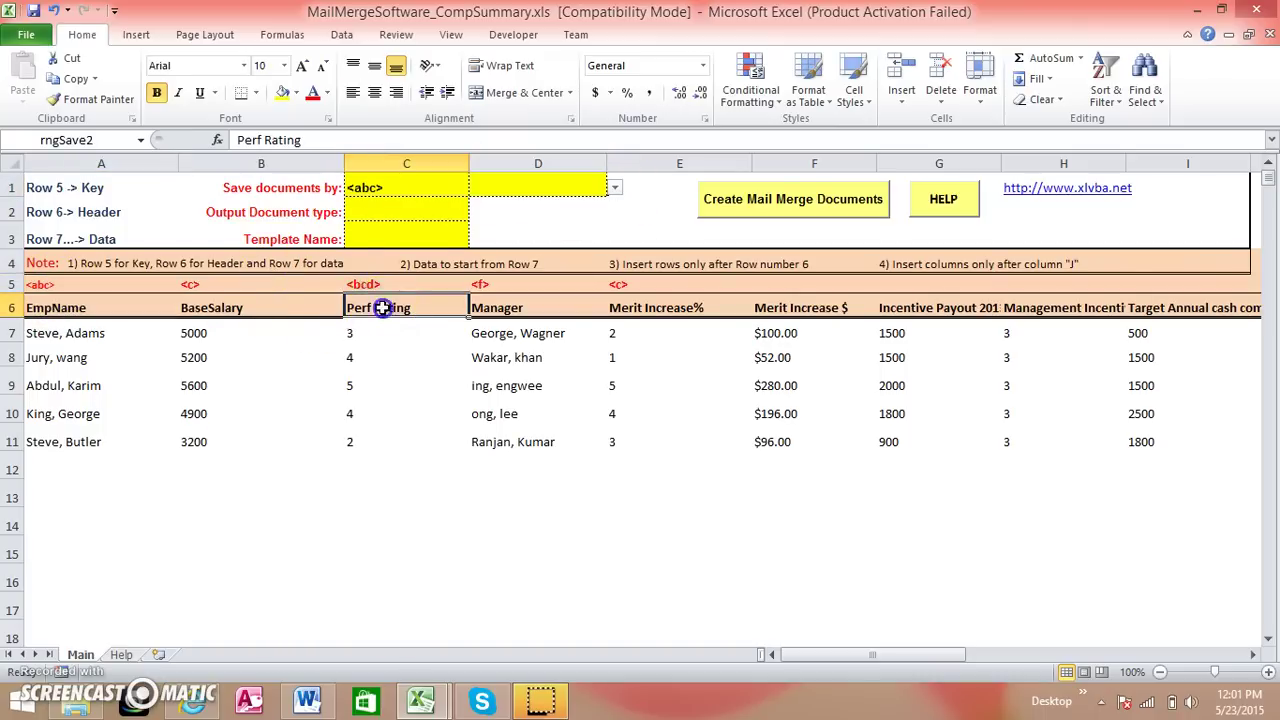
pyautogui.click(582, 190)
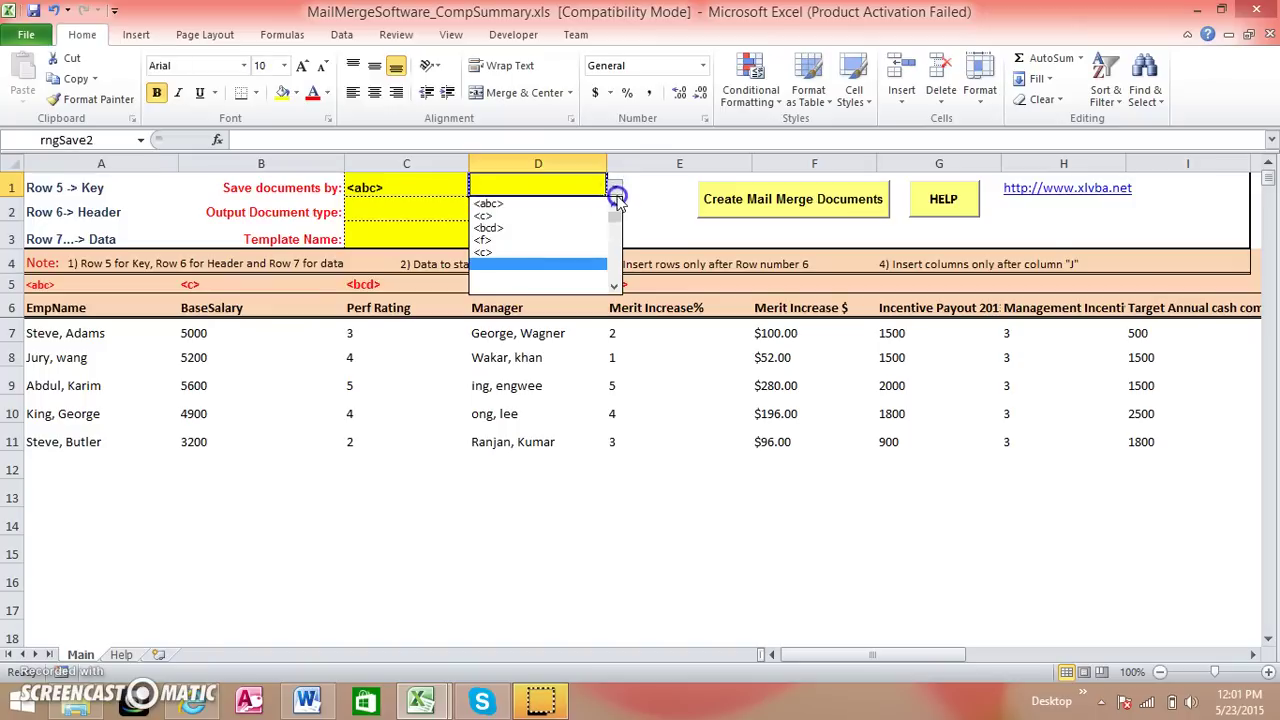
pyautogui.click(538, 225)
pyautogui.click(416, 209)
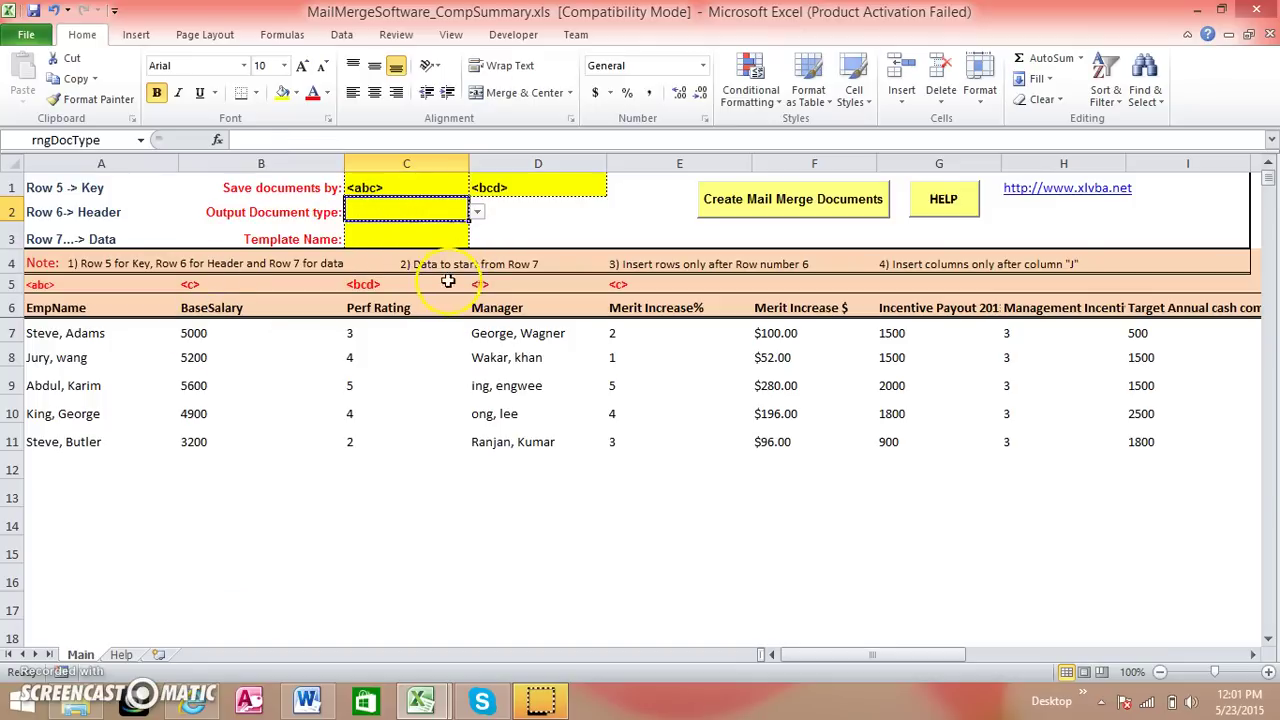
# Try changing the second save-by key to <f>, the Manager key.
pyautogui.click(404, 186)
pyautogui.click(540, 187)
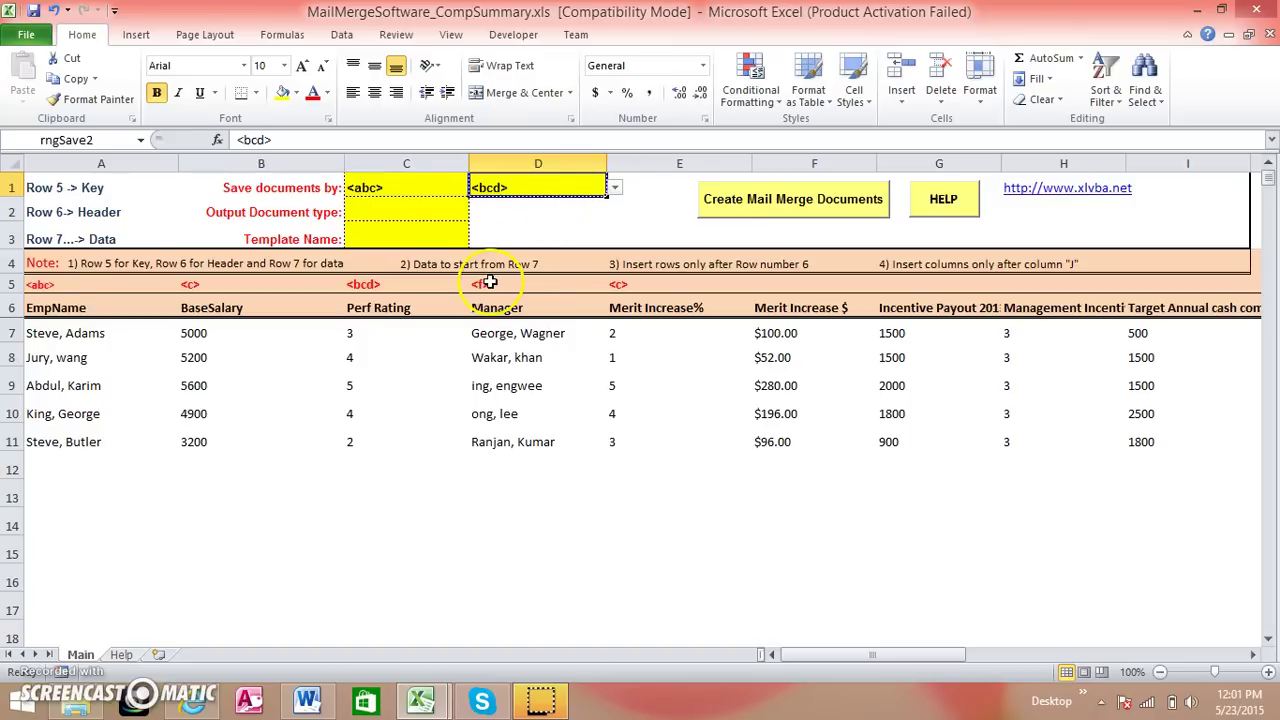
pyautogui.click(615, 187)
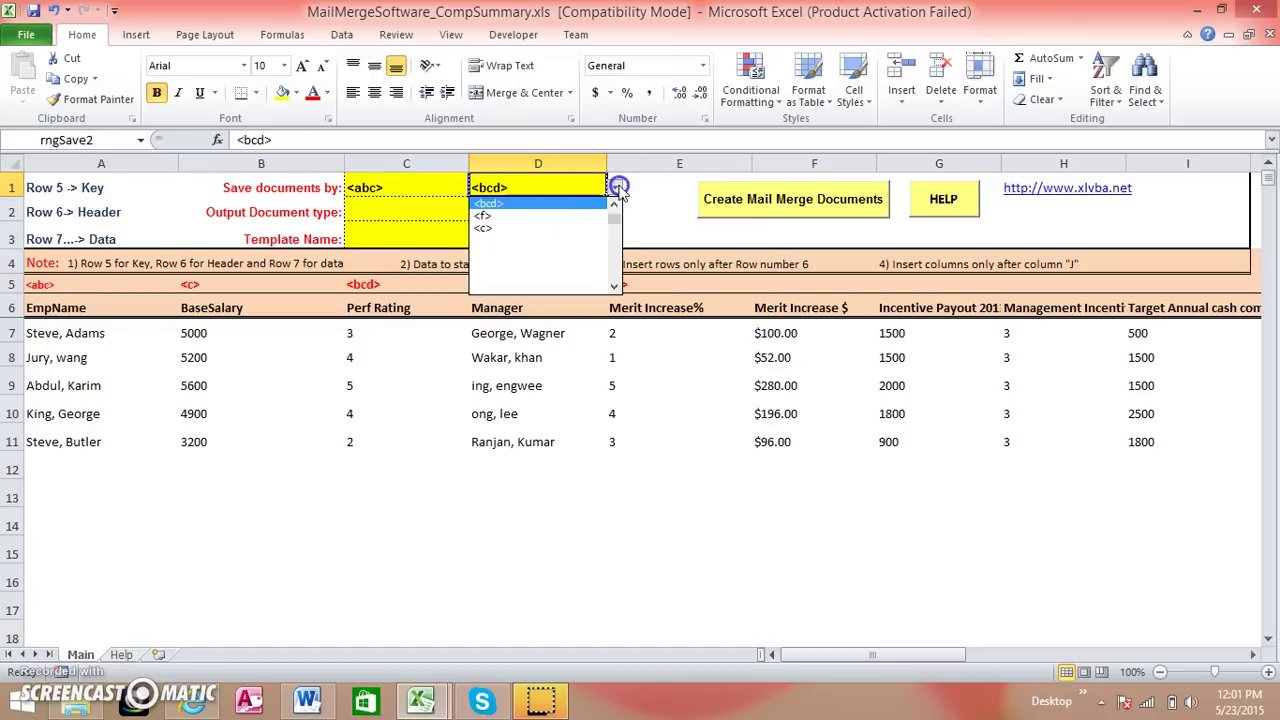
pyautogui.click(537, 217)
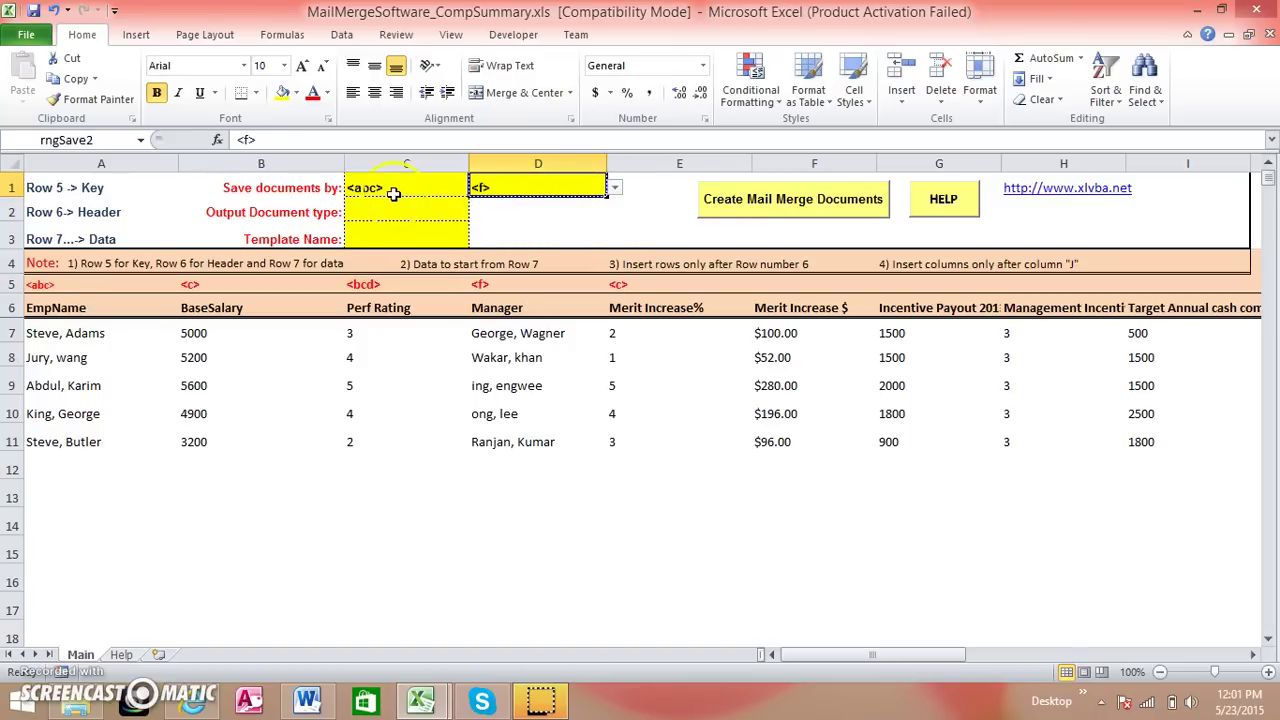
pyautogui.click(55, 283)
pyautogui.click(479, 289)
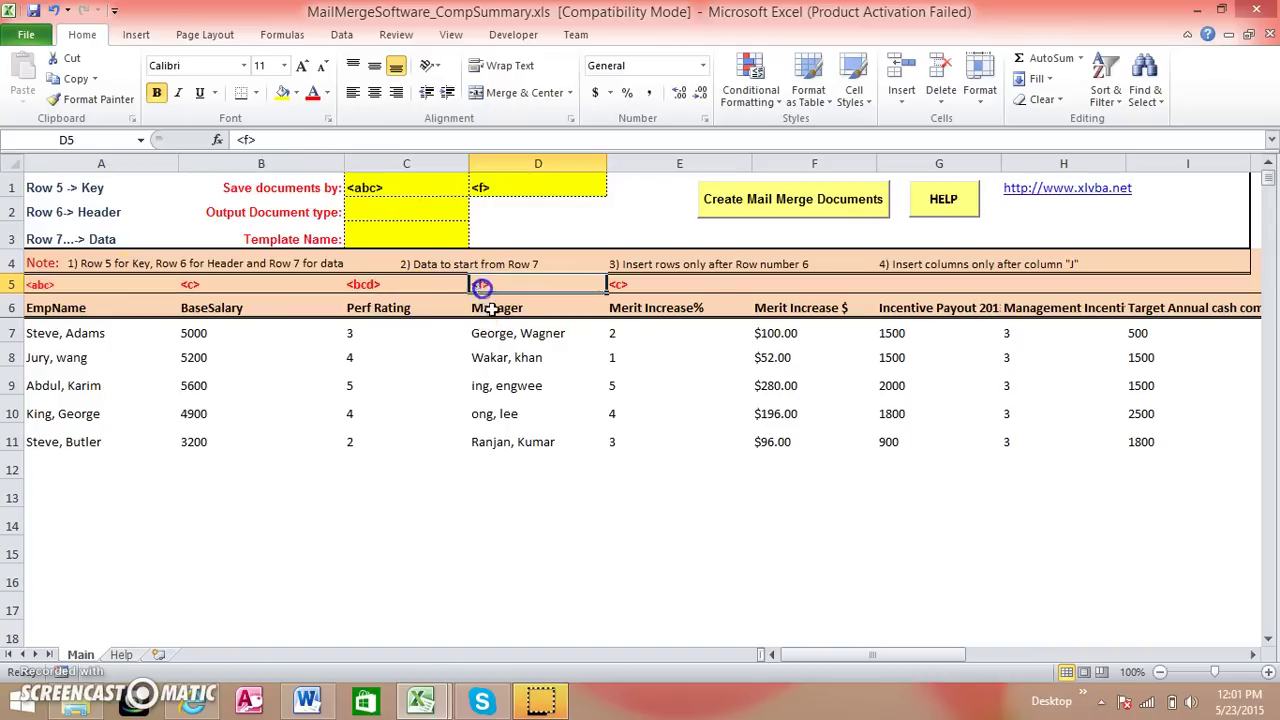
pyautogui.press('Down')
pyautogui.press('Down')
pyautogui.press('Down')
# Switch the second save-by key from <f> back to <bcd>.
pyautogui.click(388, 183)
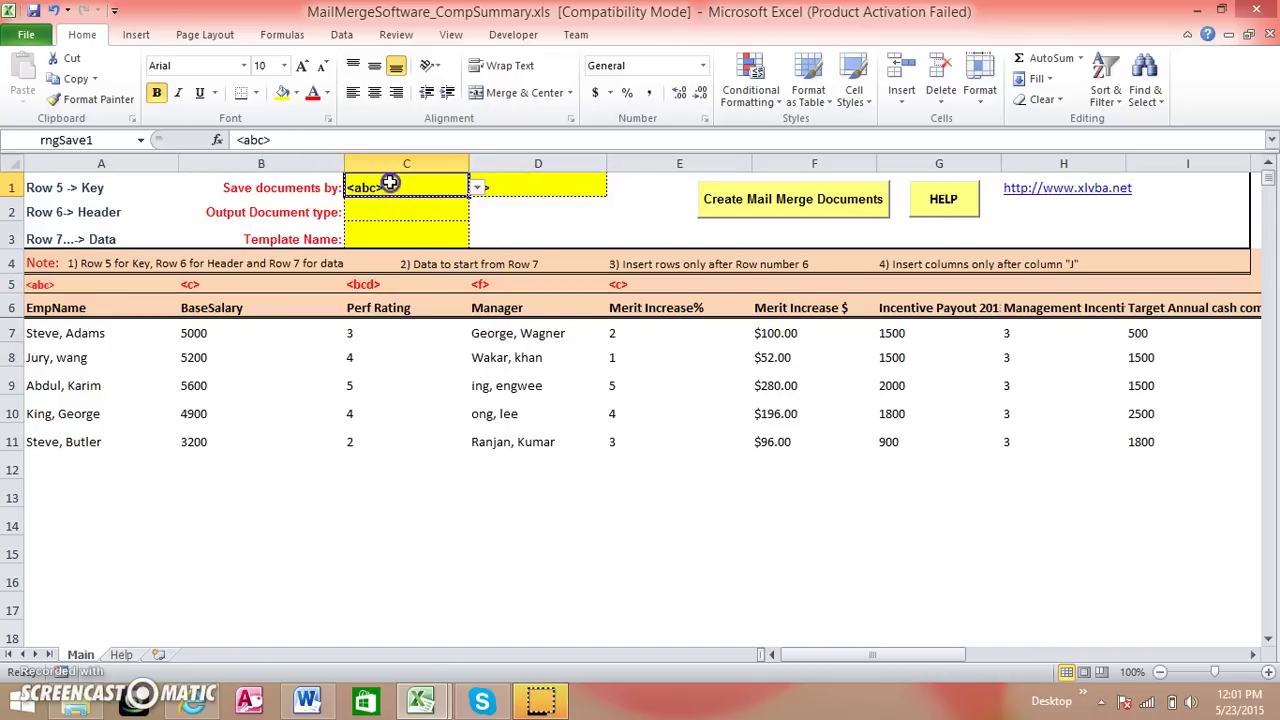
pyautogui.click(535, 185)
pyautogui.click(616, 188)
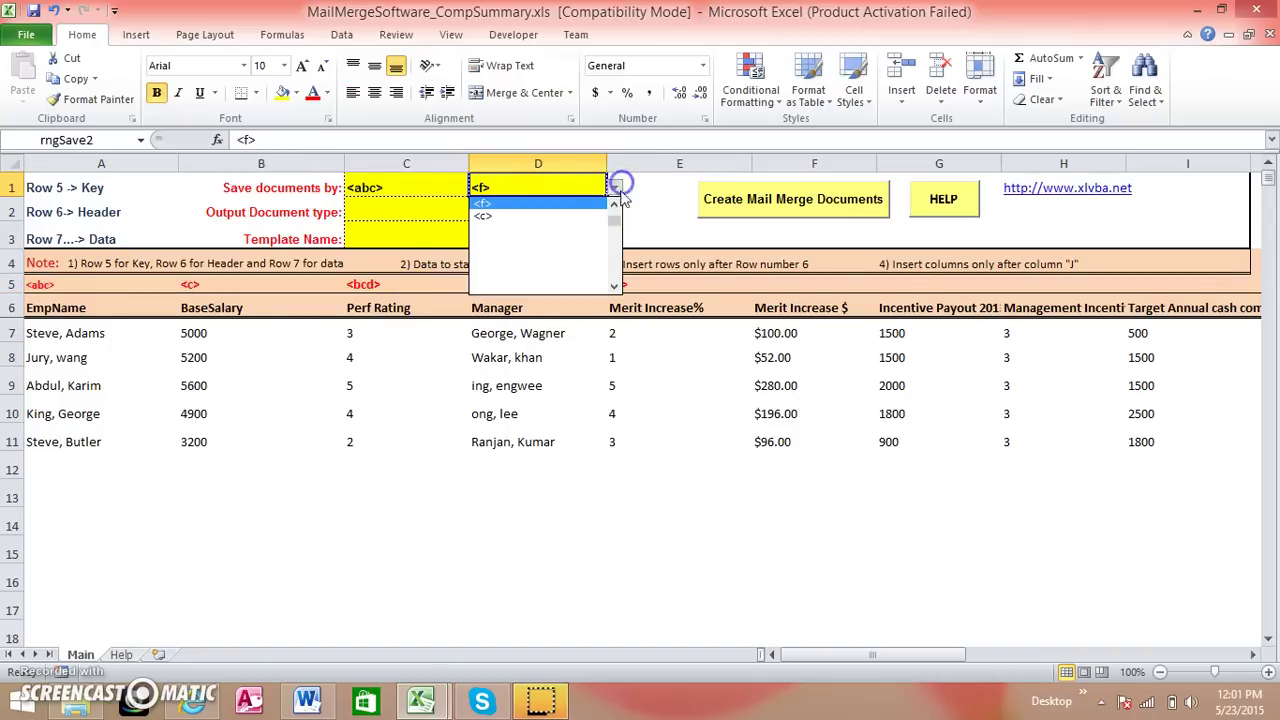
pyautogui.scroll(2, 620, 228)
pyautogui.click(571, 228)
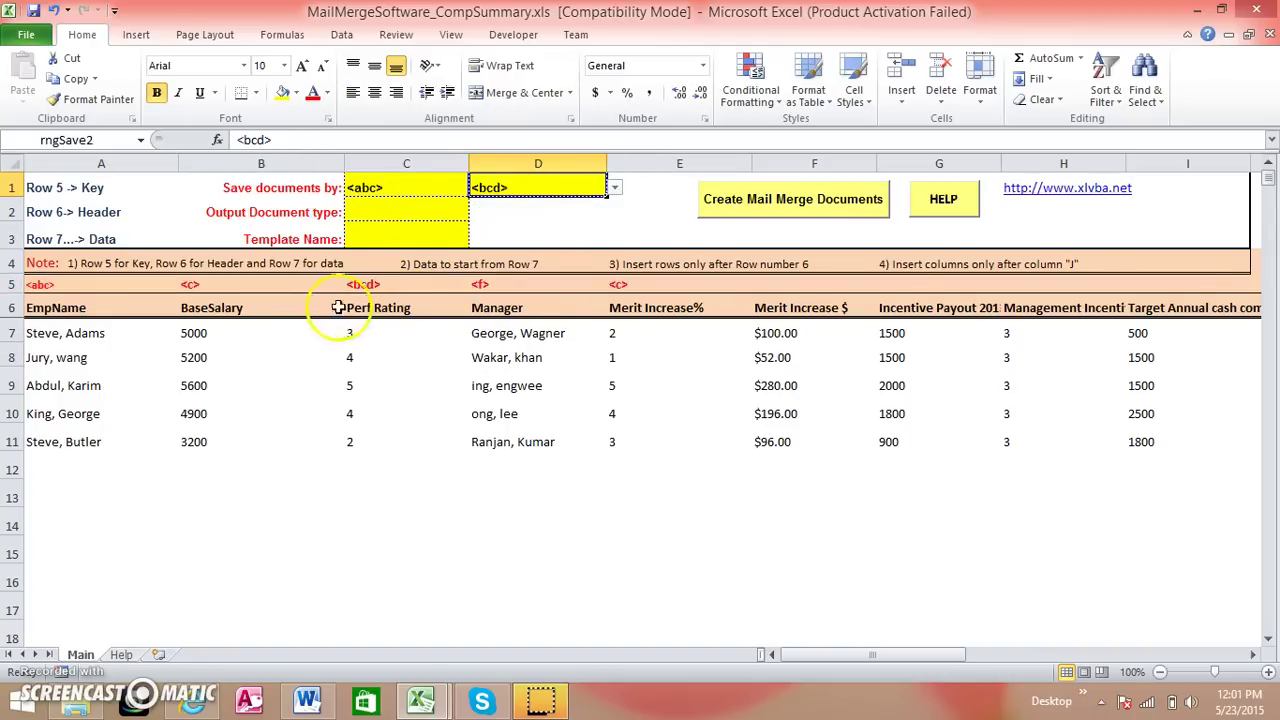
pyautogui.click(405, 213)
pyautogui.click(481, 215)
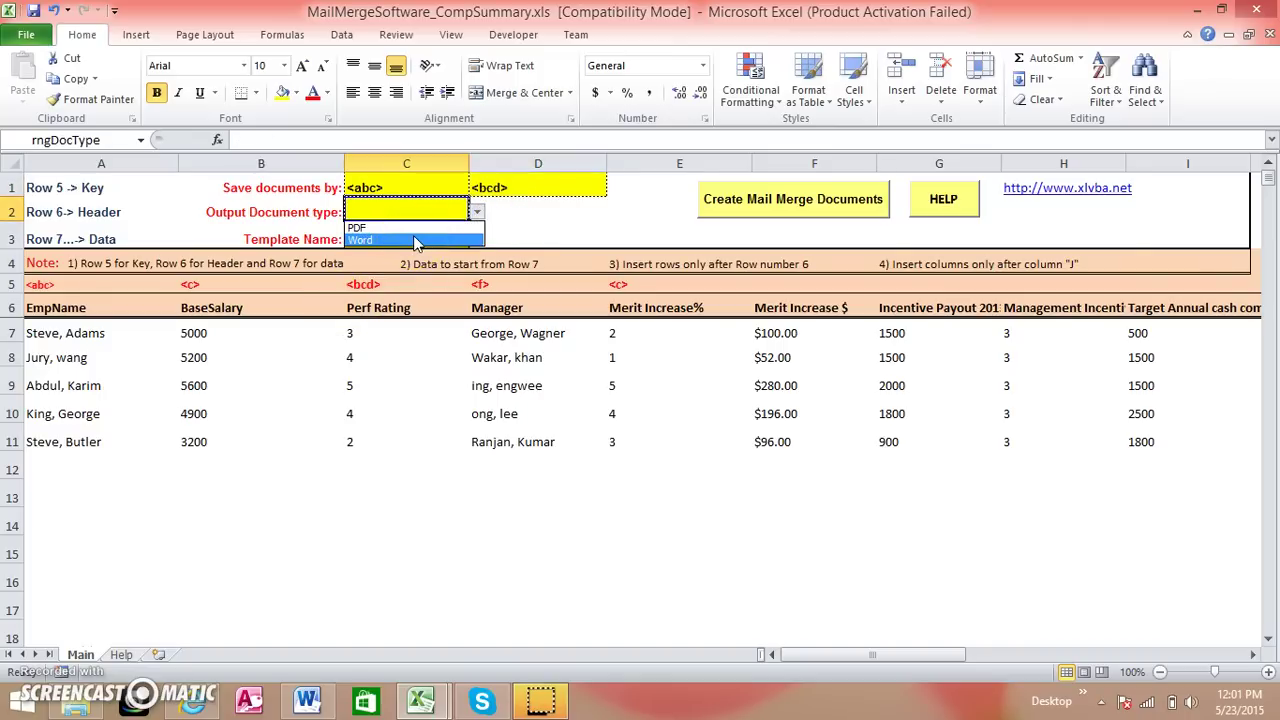
# Choose Word in cell C2's output document type list after one dismissed attempt.
pyautogui.press('Up')
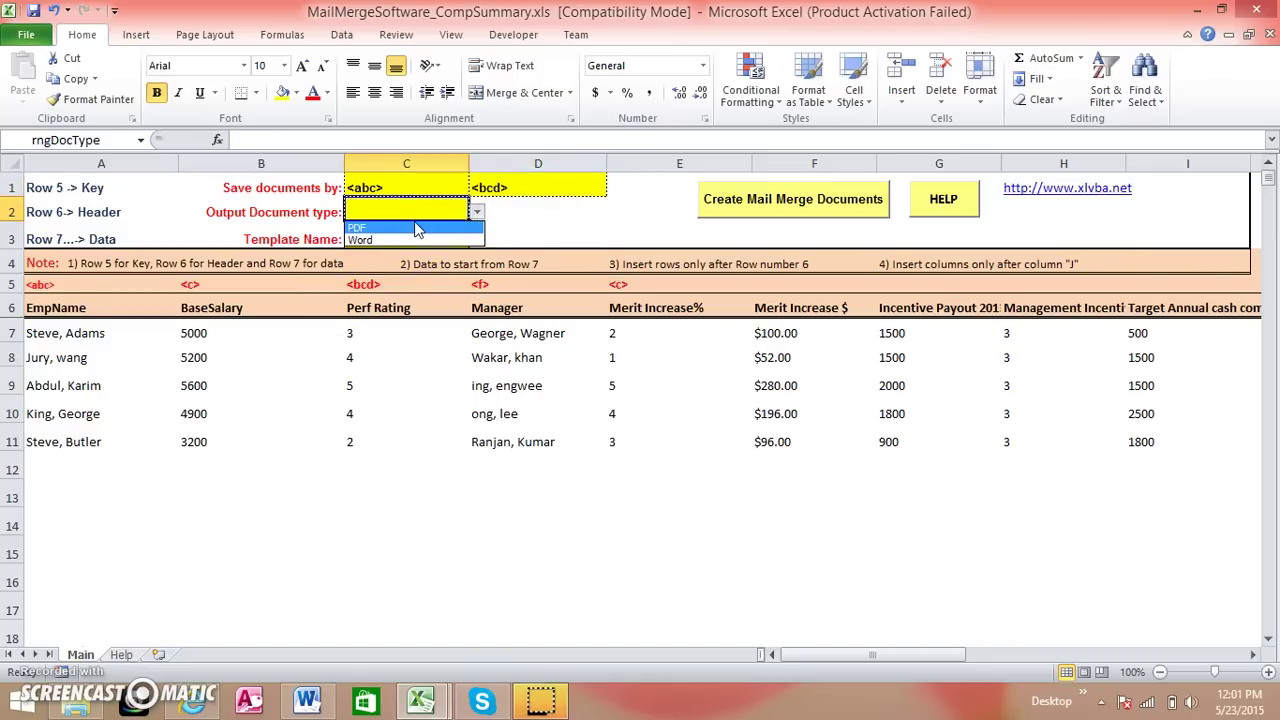
pyautogui.click(396, 242)
pyautogui.click(399, 205)
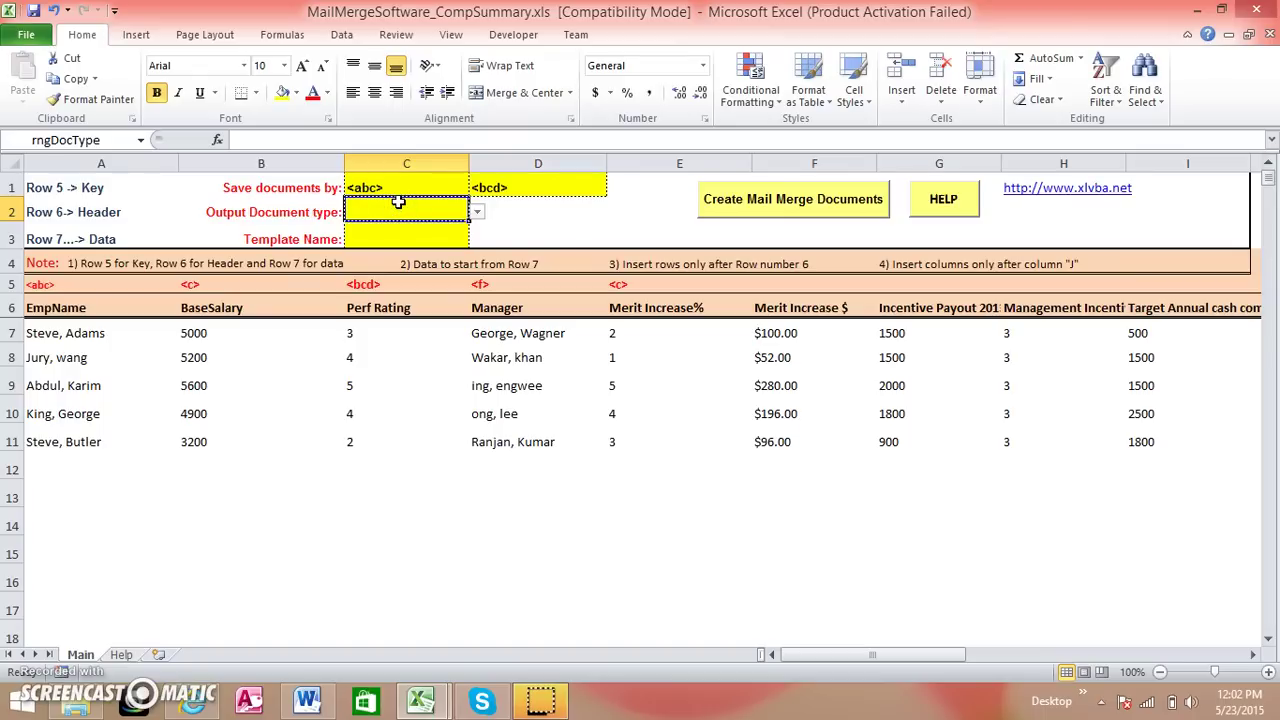
pyautogui.click(476, 214)
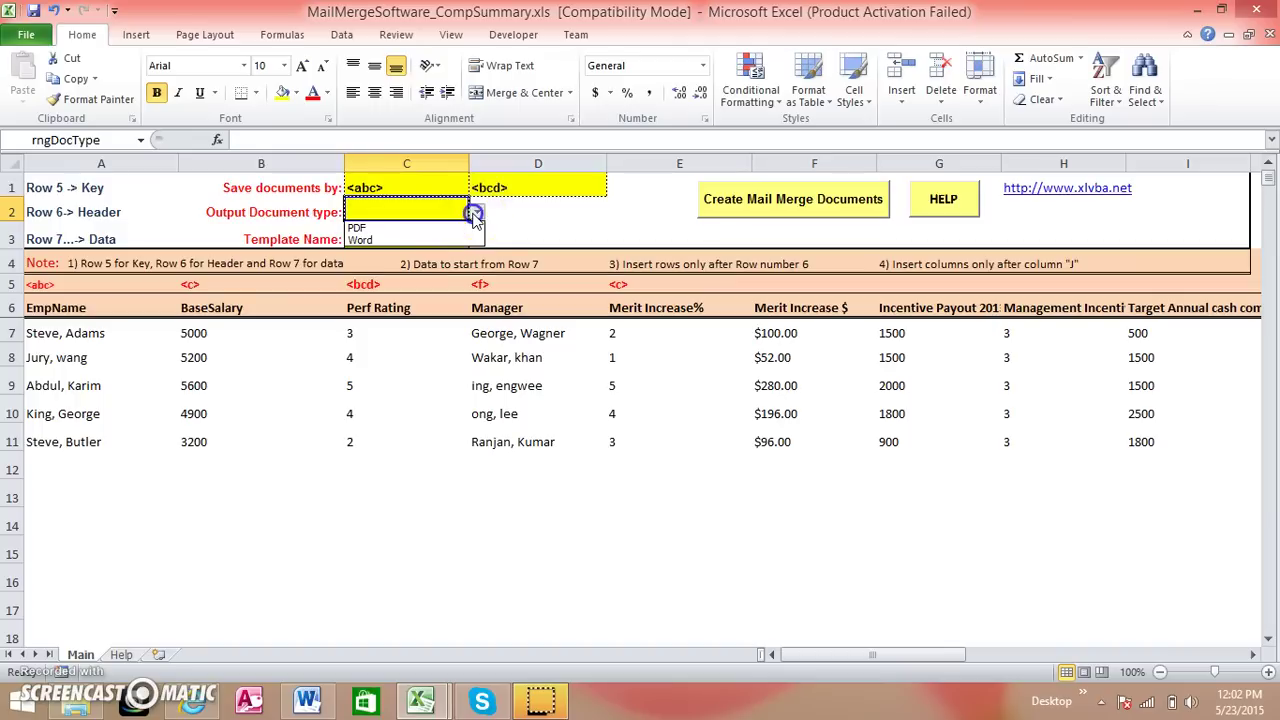
pyautogui.click(393, 242)
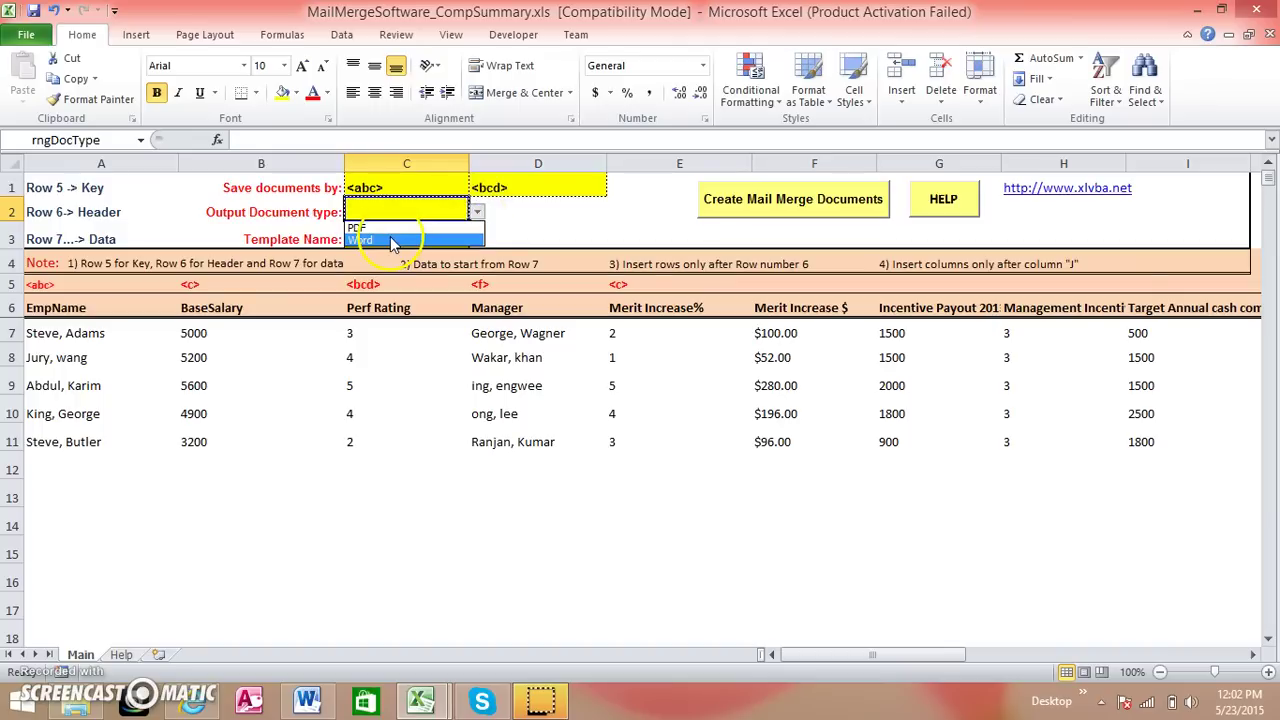
pyautogui.click(390, 236)
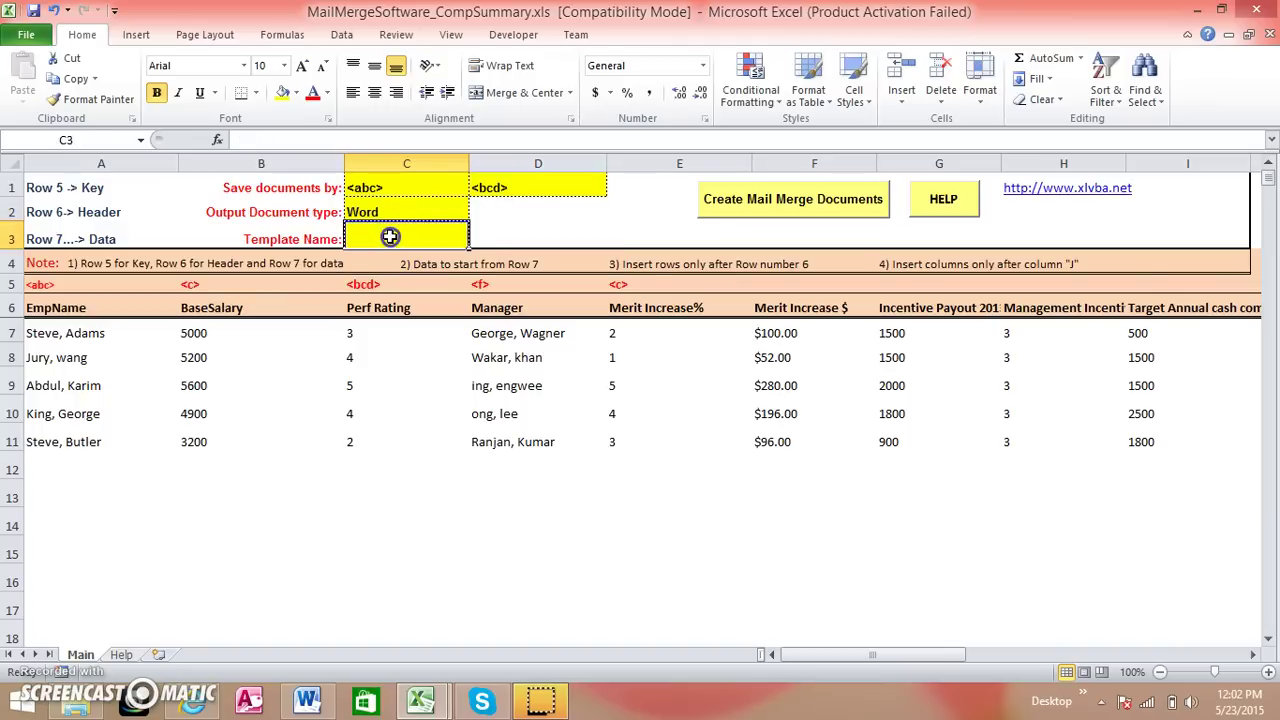
# Copy the Template_CompSummary.docx file name via Rename, leaving the name unchanged.
pyautogui.click(77, 700)
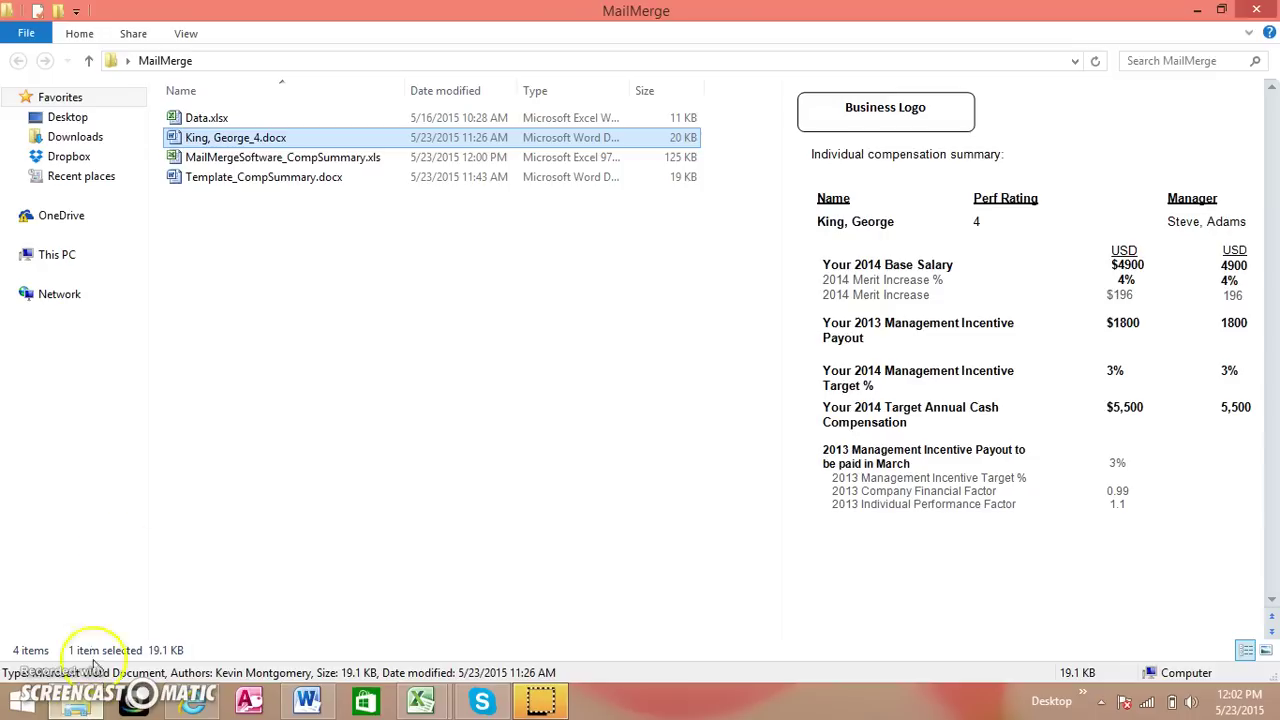
pyautogui.click(220, 177)
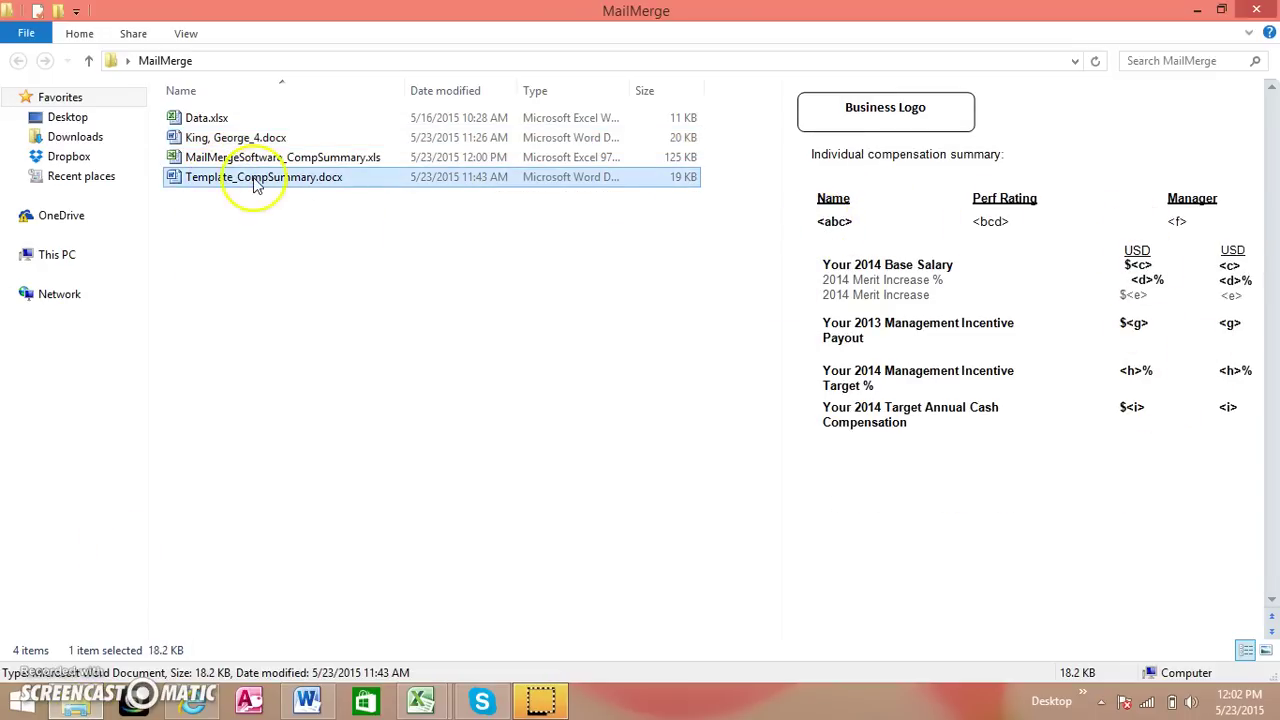
pyautogui.moveTo(253, 180)
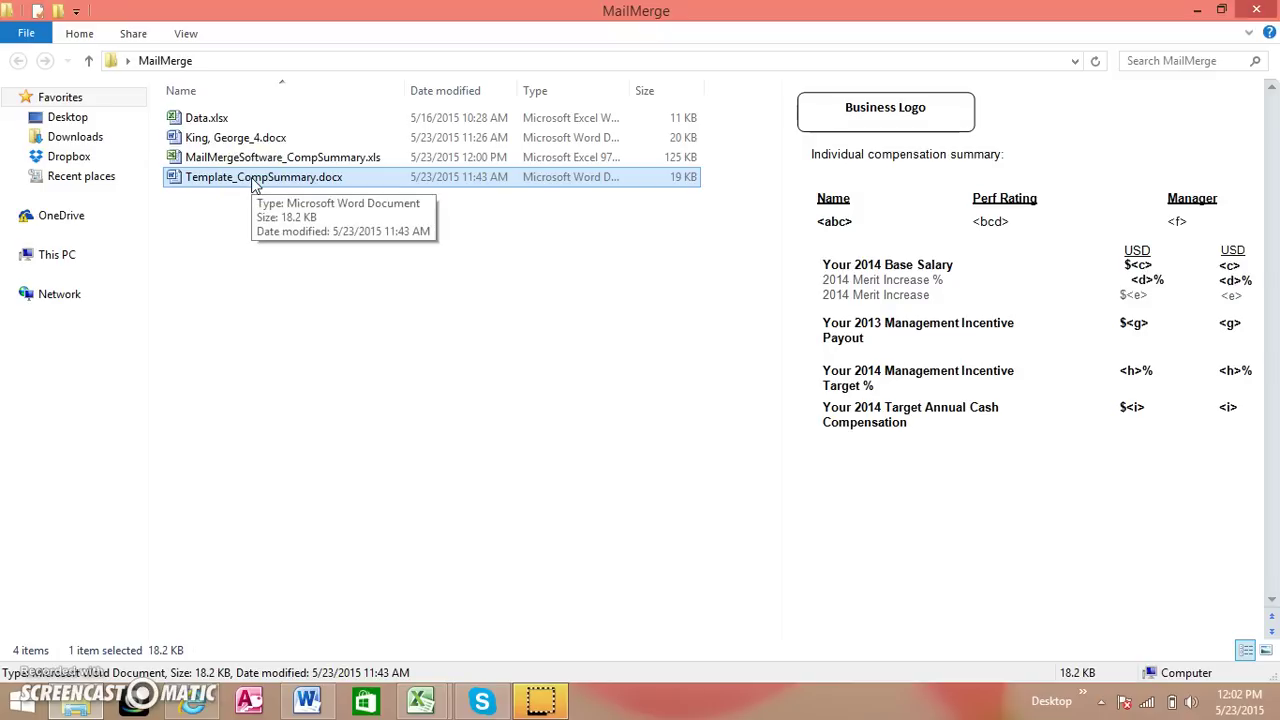
pyautogui.rightClick(253, 183)
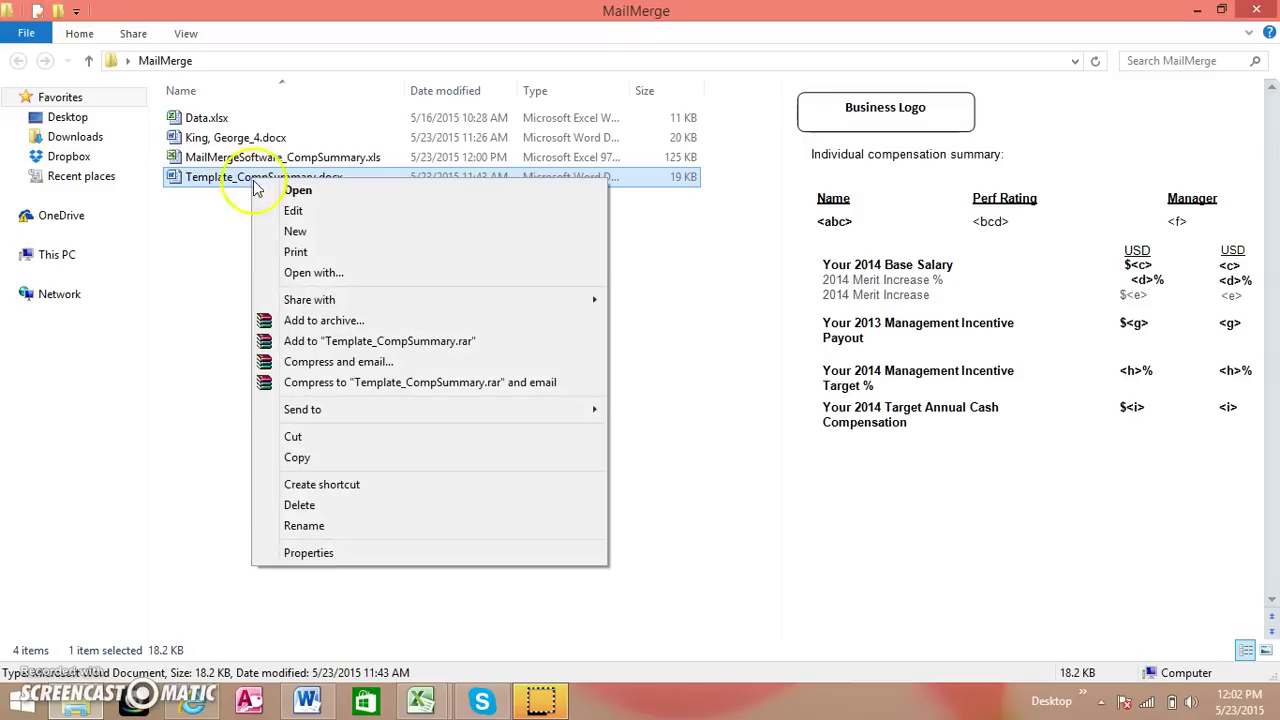
pyautogui.click(298, 530)
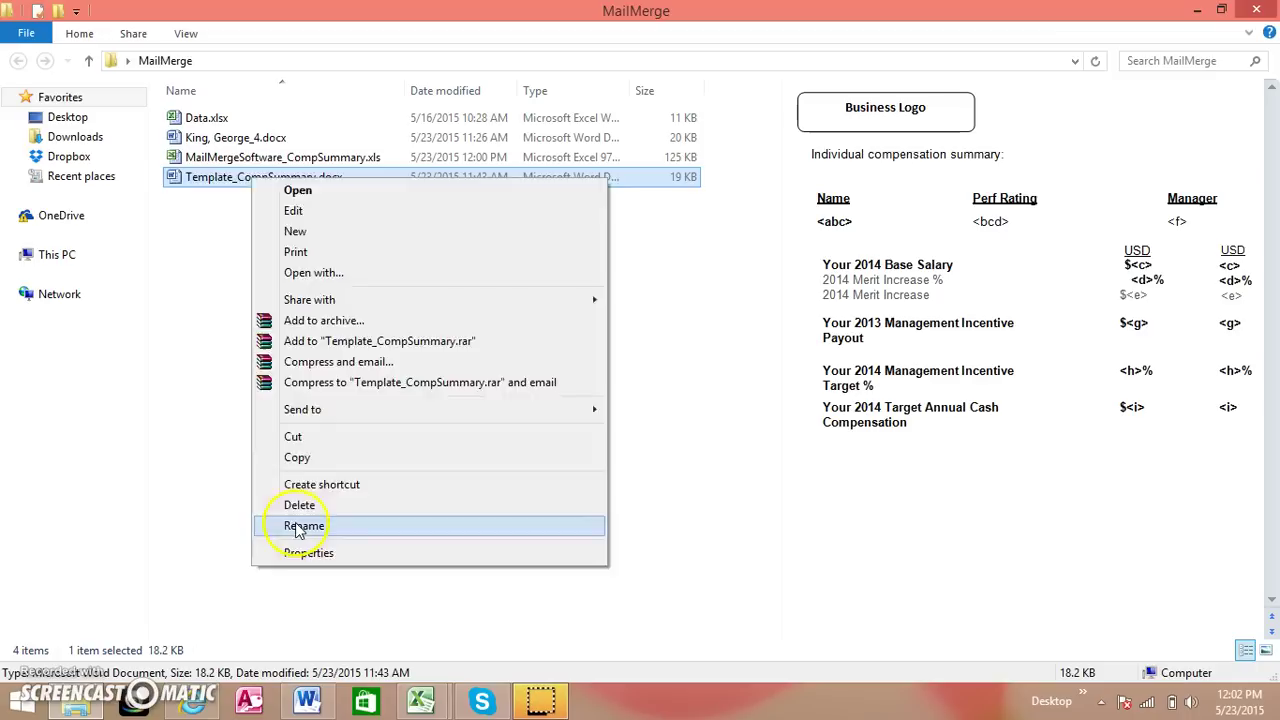
pyautogui.click(298, 527)
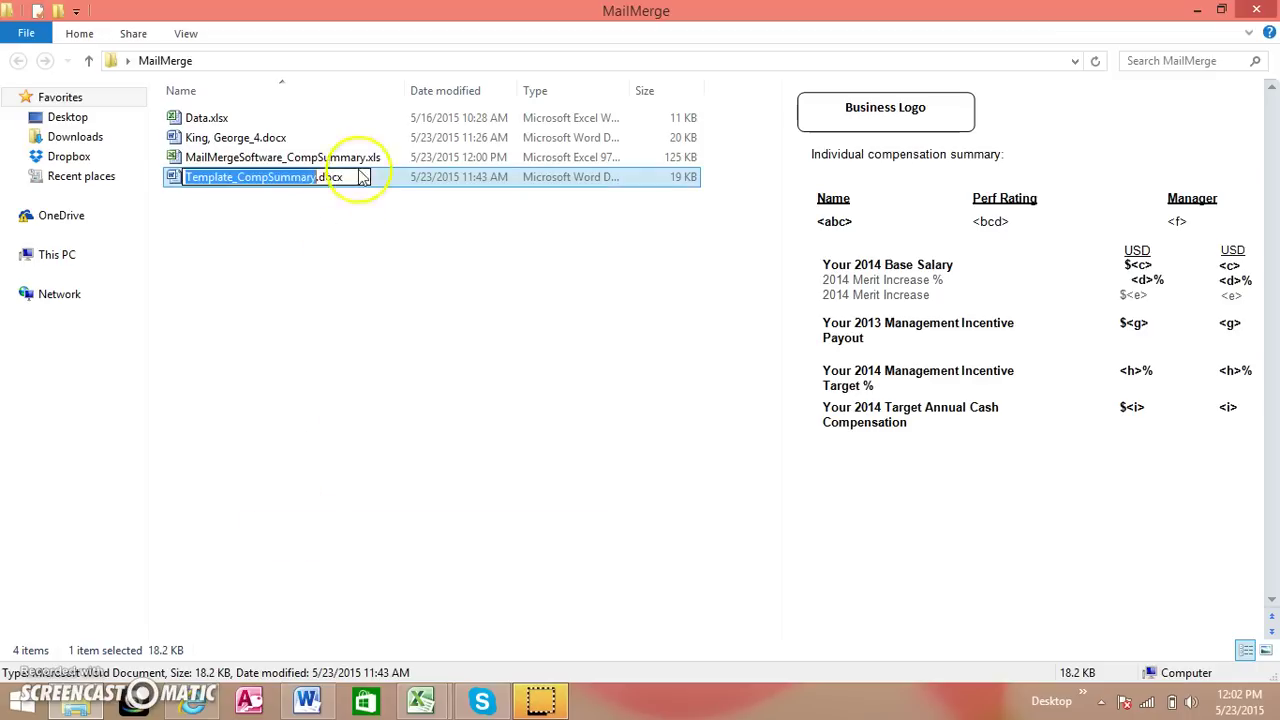
pyautogui.rightClick(184, 186)
pyautogui.click(214, 245)
pyautogui.press('Escape')
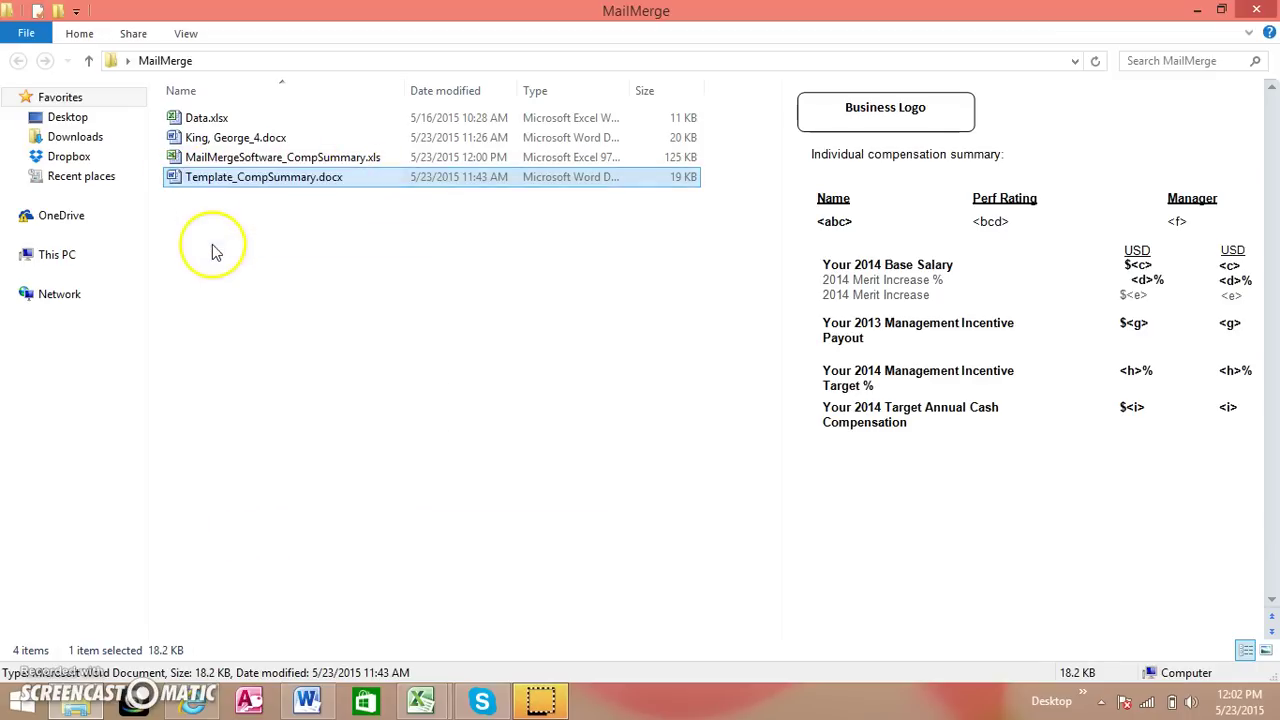
pyautogui.rightClick(207, 179)
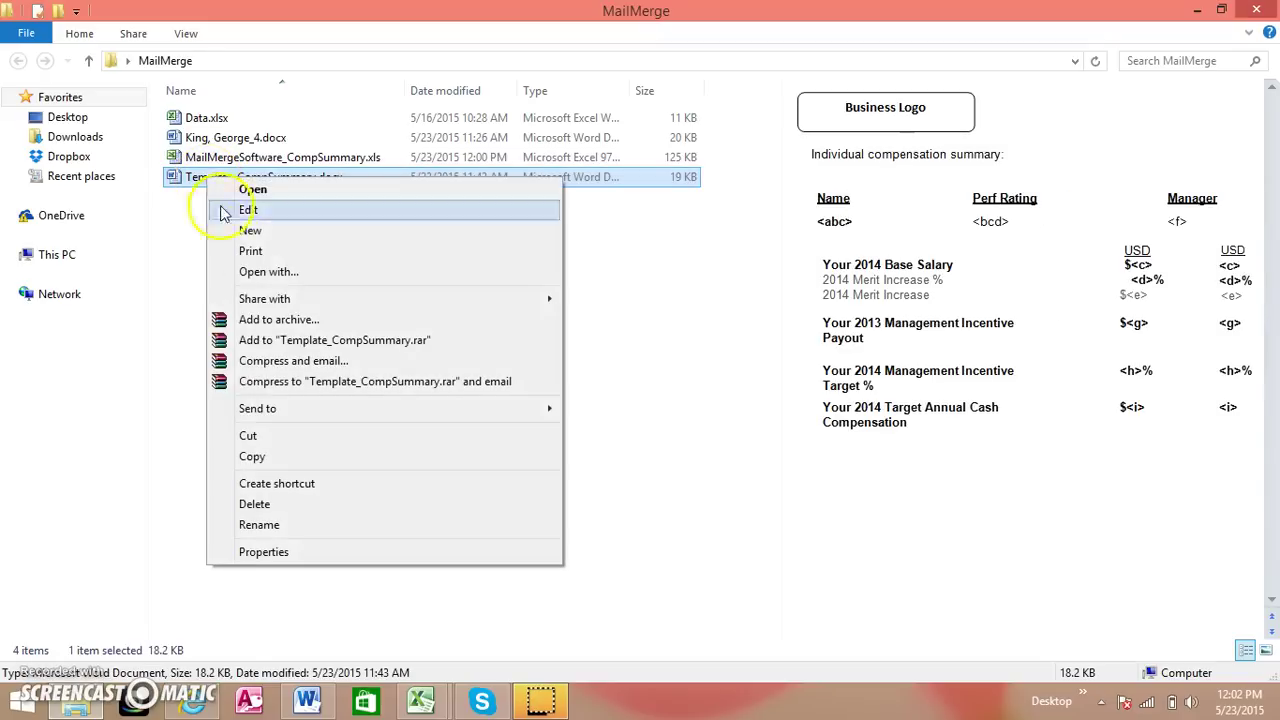
# Copy the name Template_CompSummary.docx from the template's Security properties, then close the properties.
pyautogui.click(265, 553)
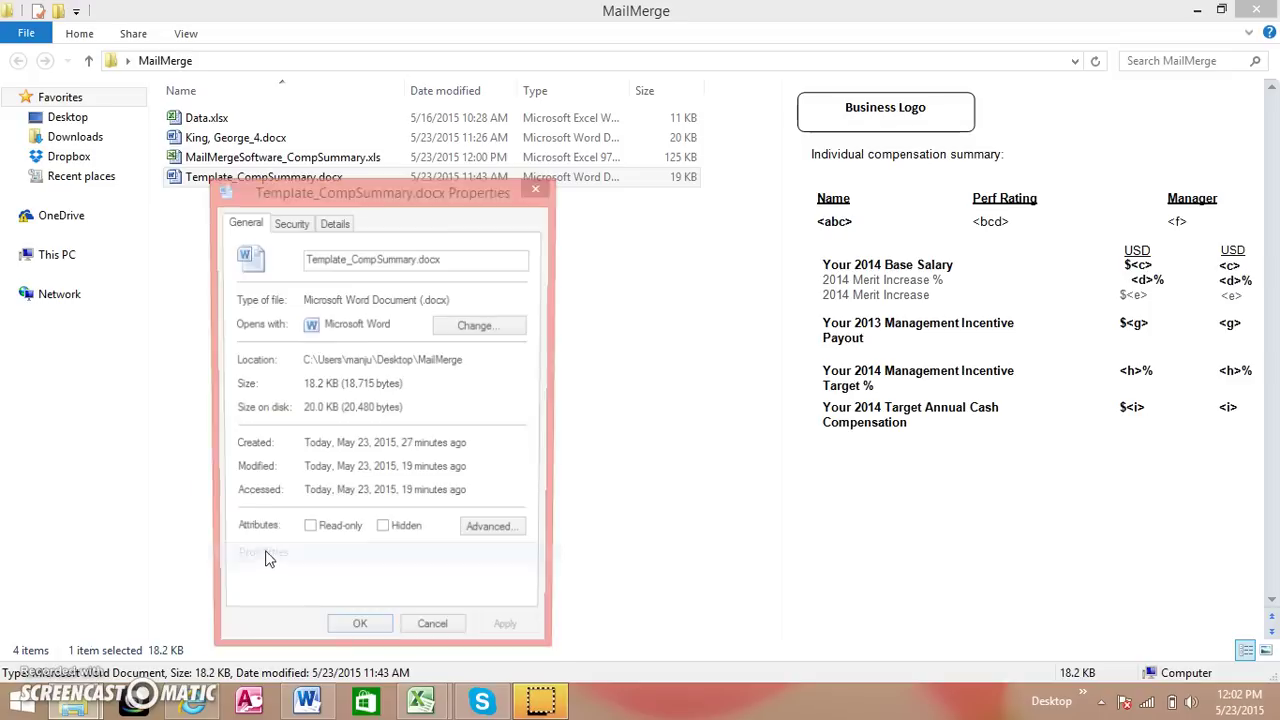
pyautogui.click(289, 222)
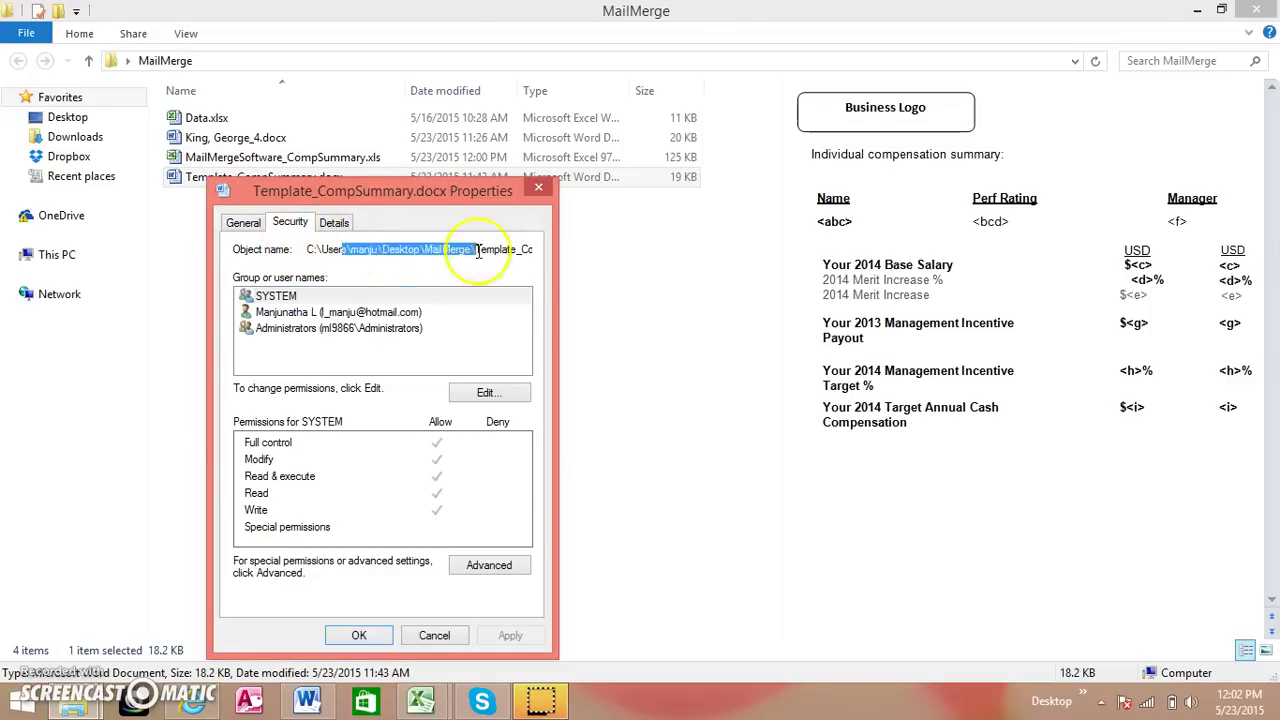
pyautogui.moveTo(320, 249); pyautogui.dragTo(563, 251)
pyautogui.click(413, 244)
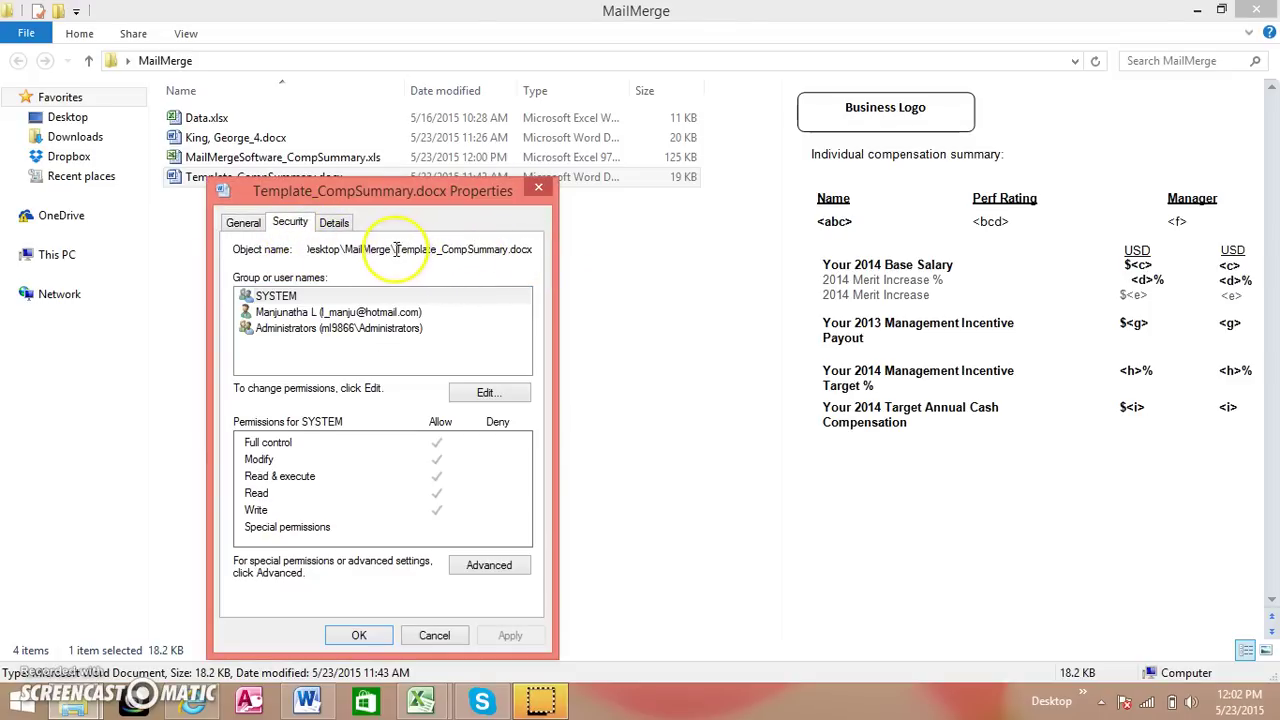
pyautogui.moveTo(396, 249); pyautogui.dragTo(560, 250)
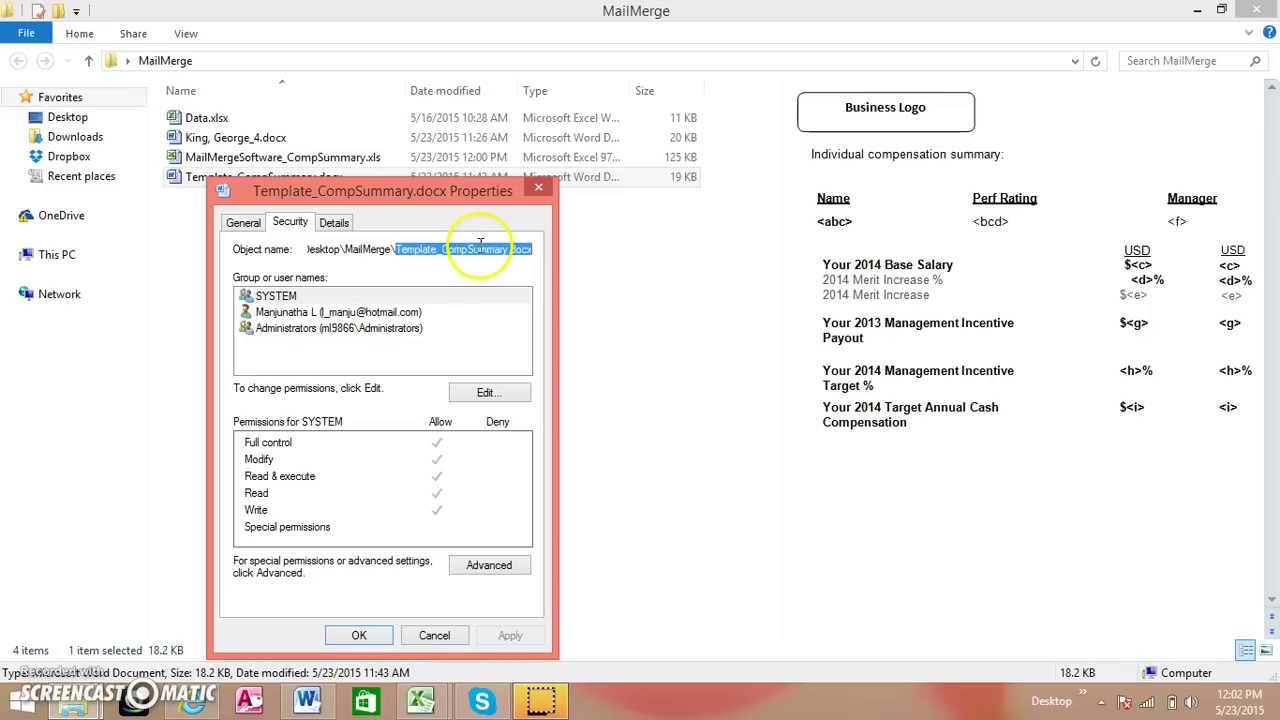
pyautogui.rightClick(480, 252)
pyautogui.click(510, 306)
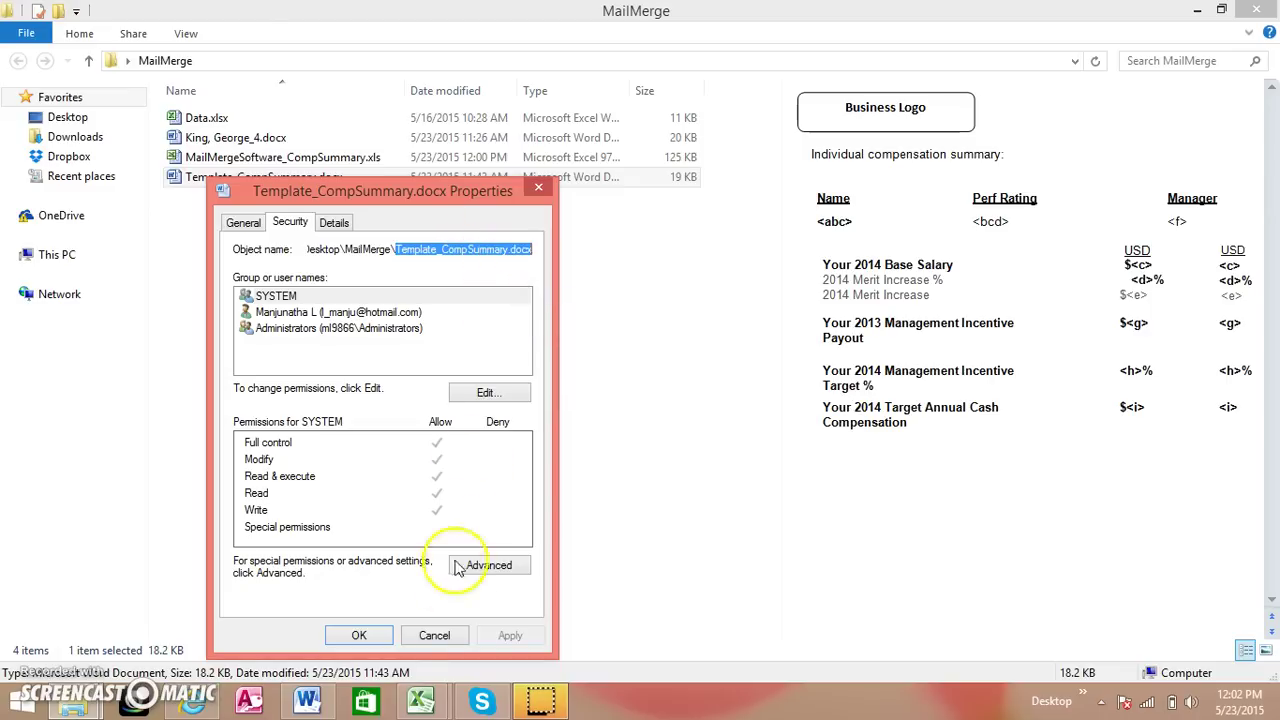
pyautogui.click(433, 636)
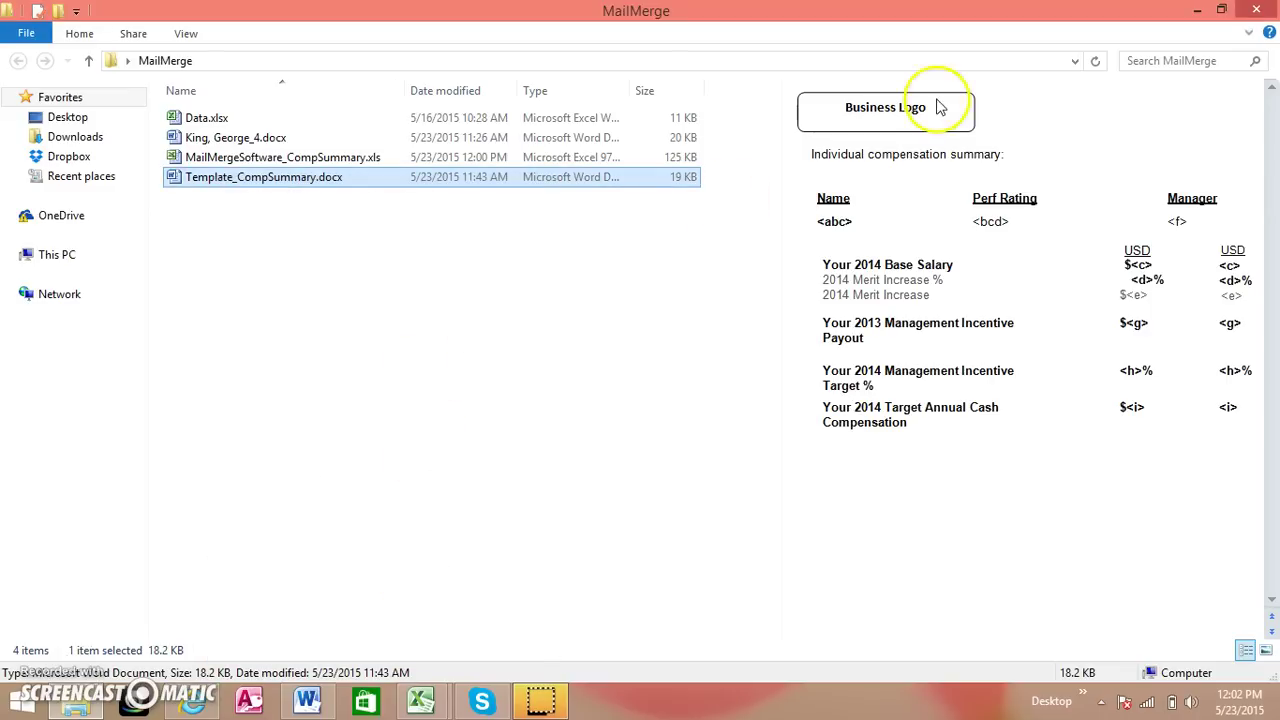
pyautogui.click(420, 700)
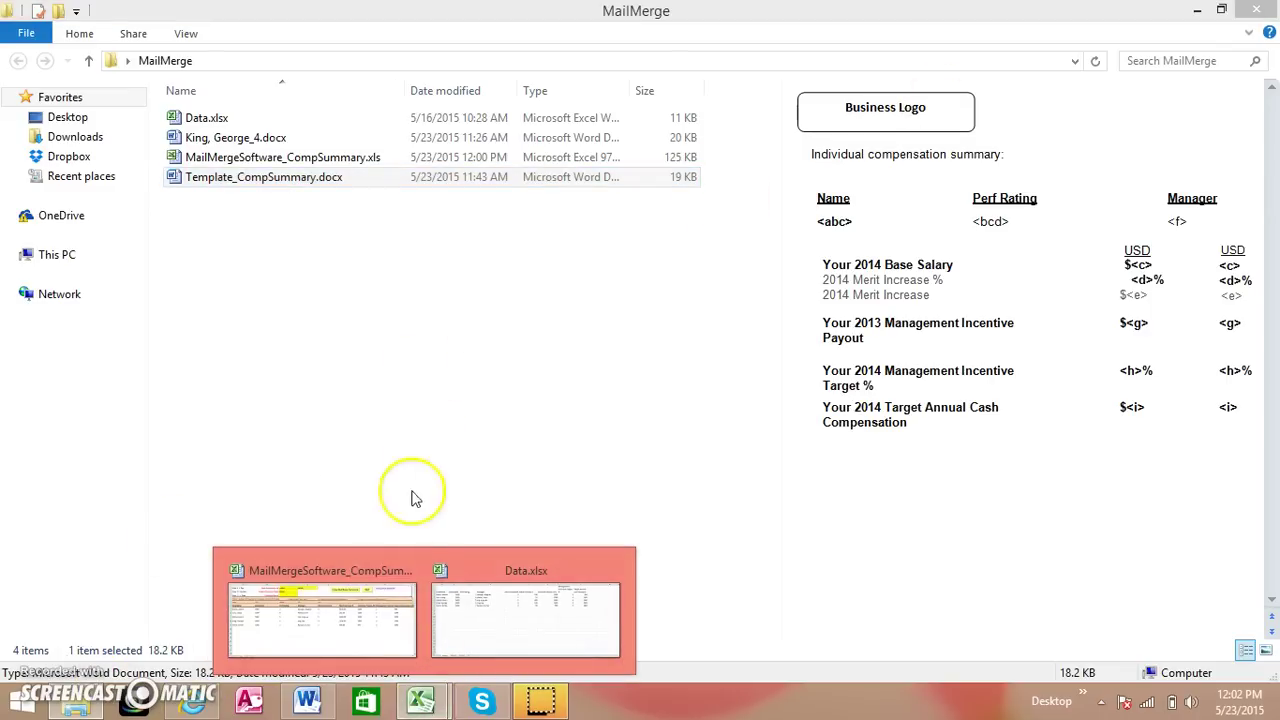
# Paste Template_CompSummary.docx as plain text into the Template Name cell C3.
pyautogui.click(343, 605)
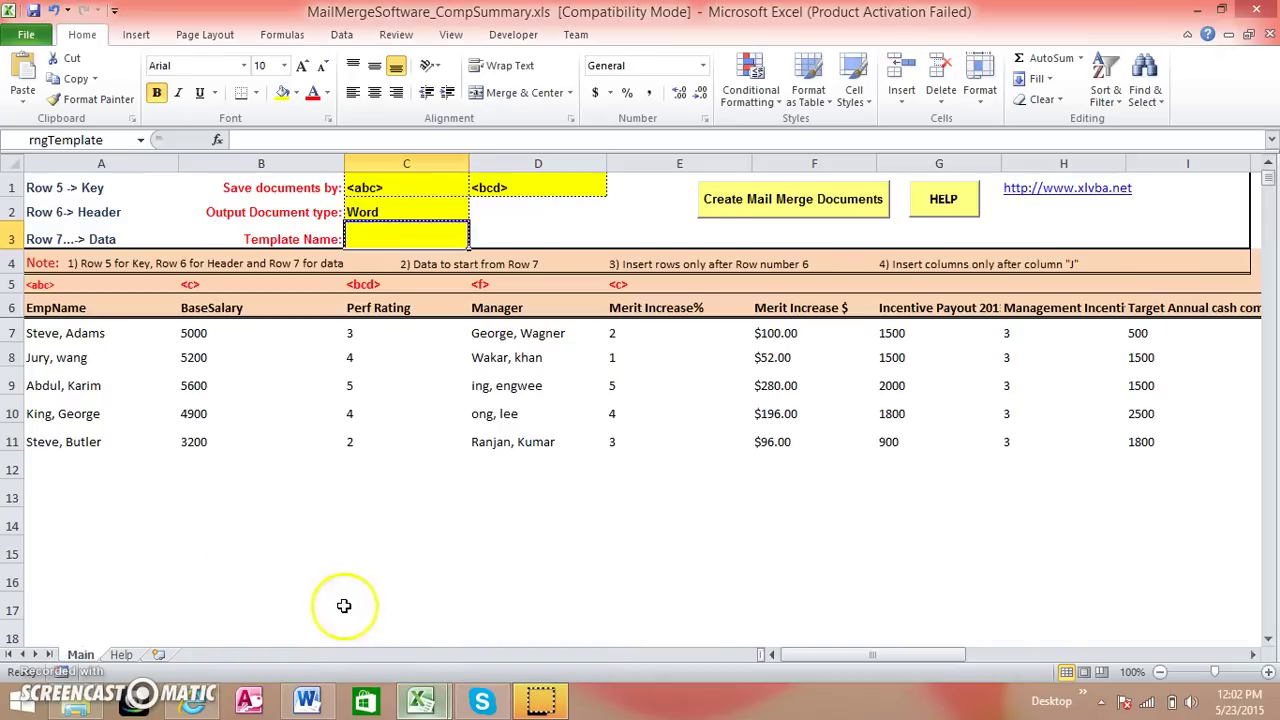
pyautogui.rightClick(358, 240)
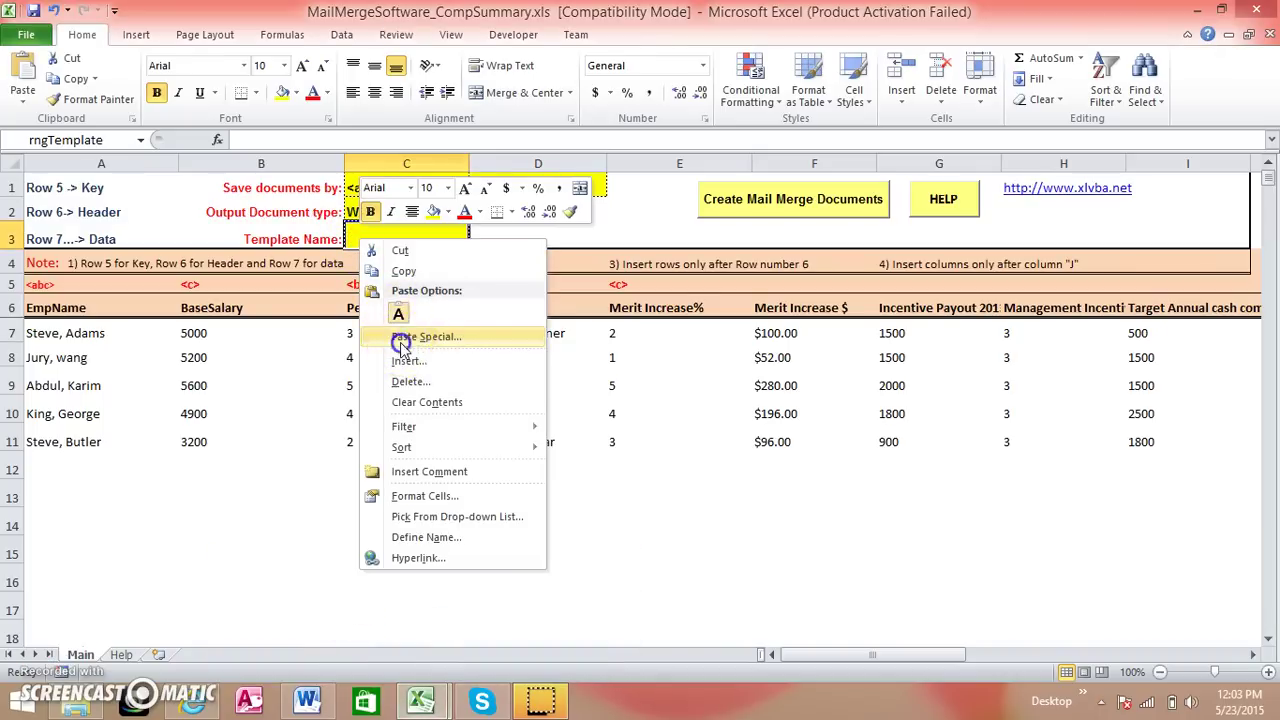
pyautogui.click(401, 337)
pyautogui.click(250, 233)
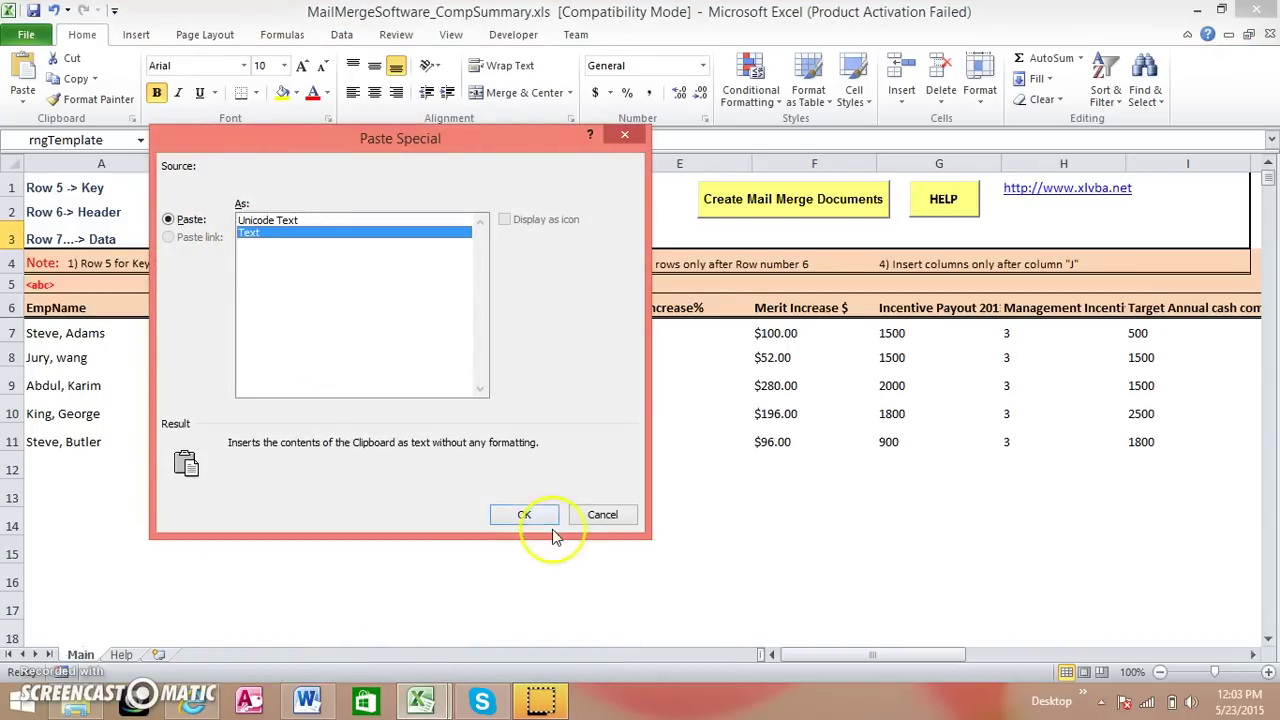
pyautogui.click(524, 515)
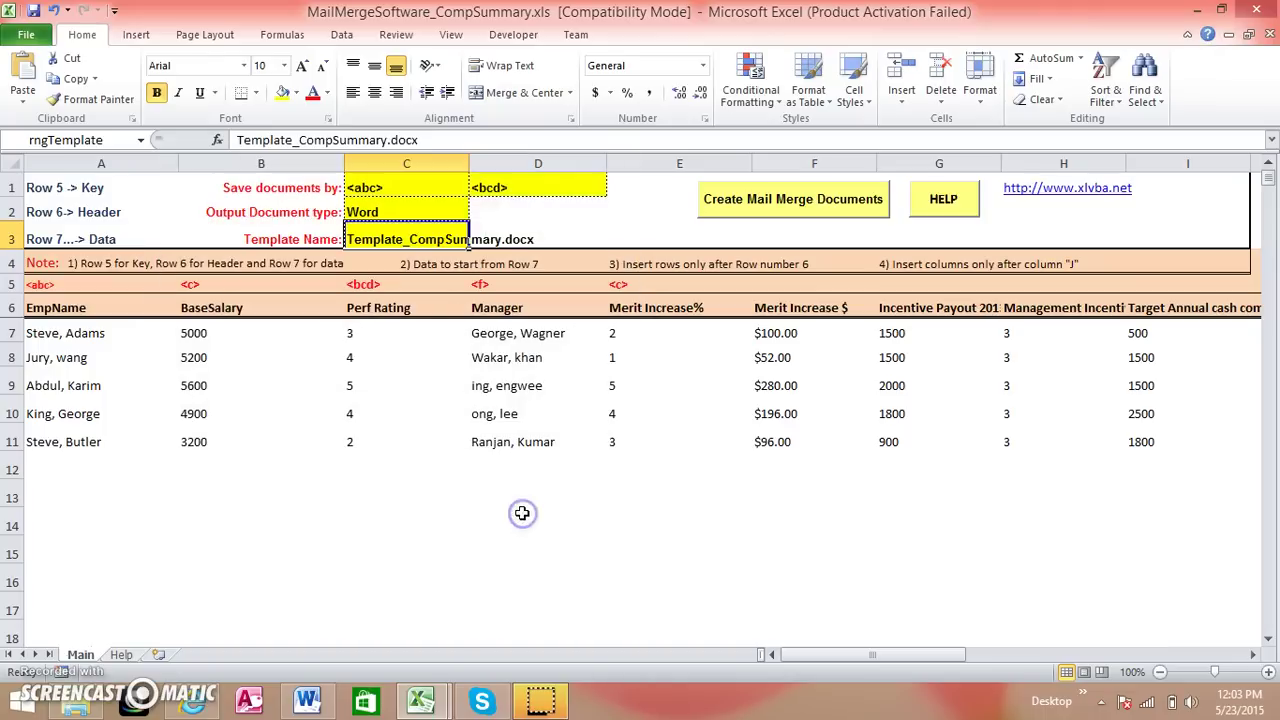
pyautogui.click(433, 517)
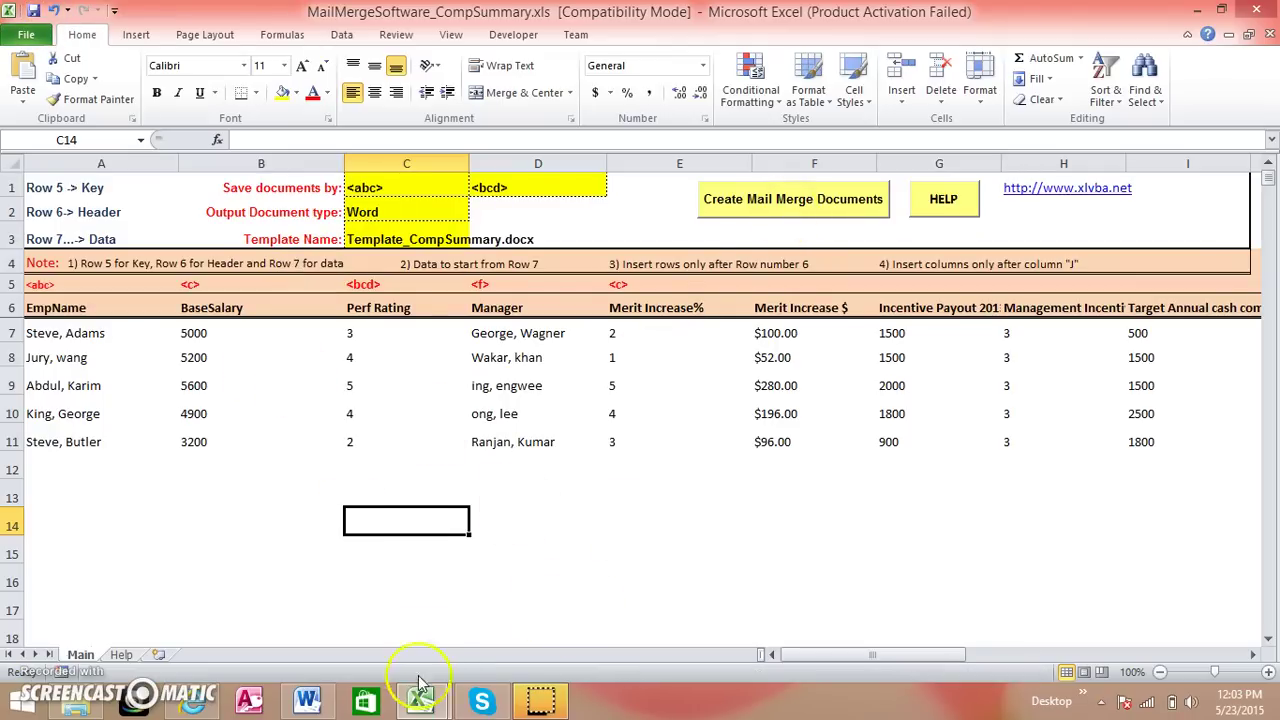
# Bring the Word template to the front and close Word.
pyautogui.click(307, 700)
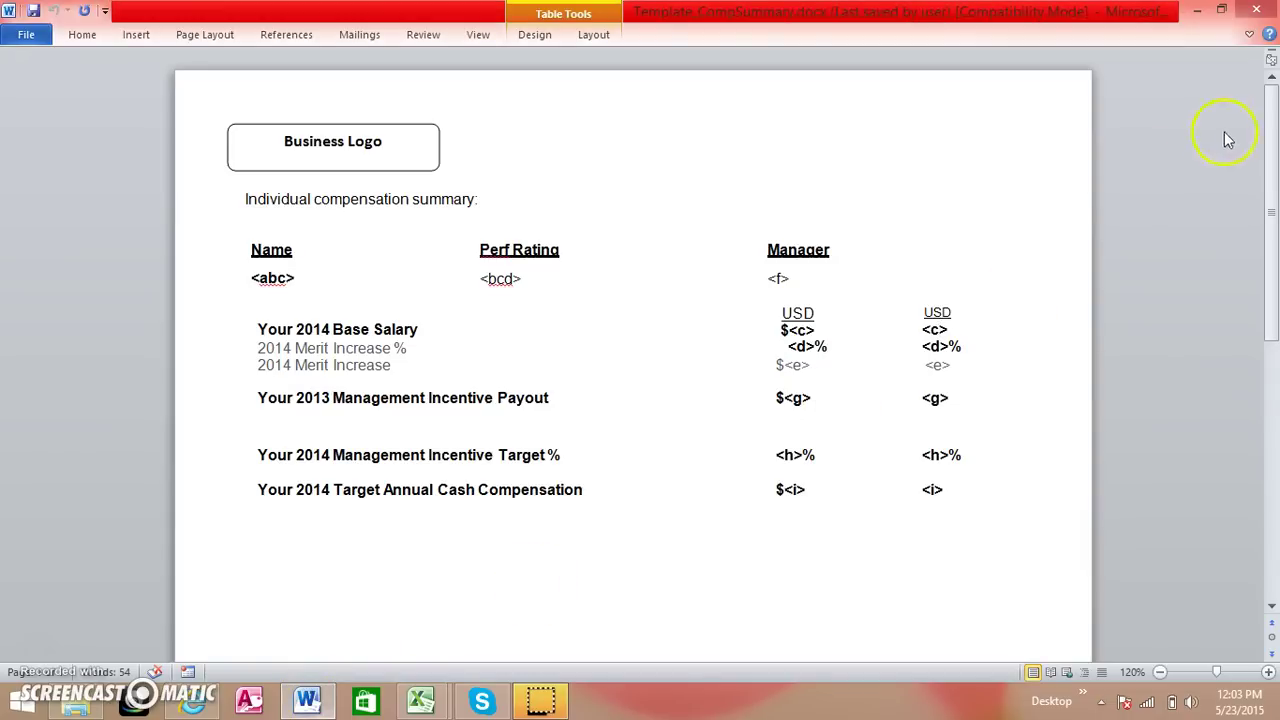
pyautogui.click(1256, 10)
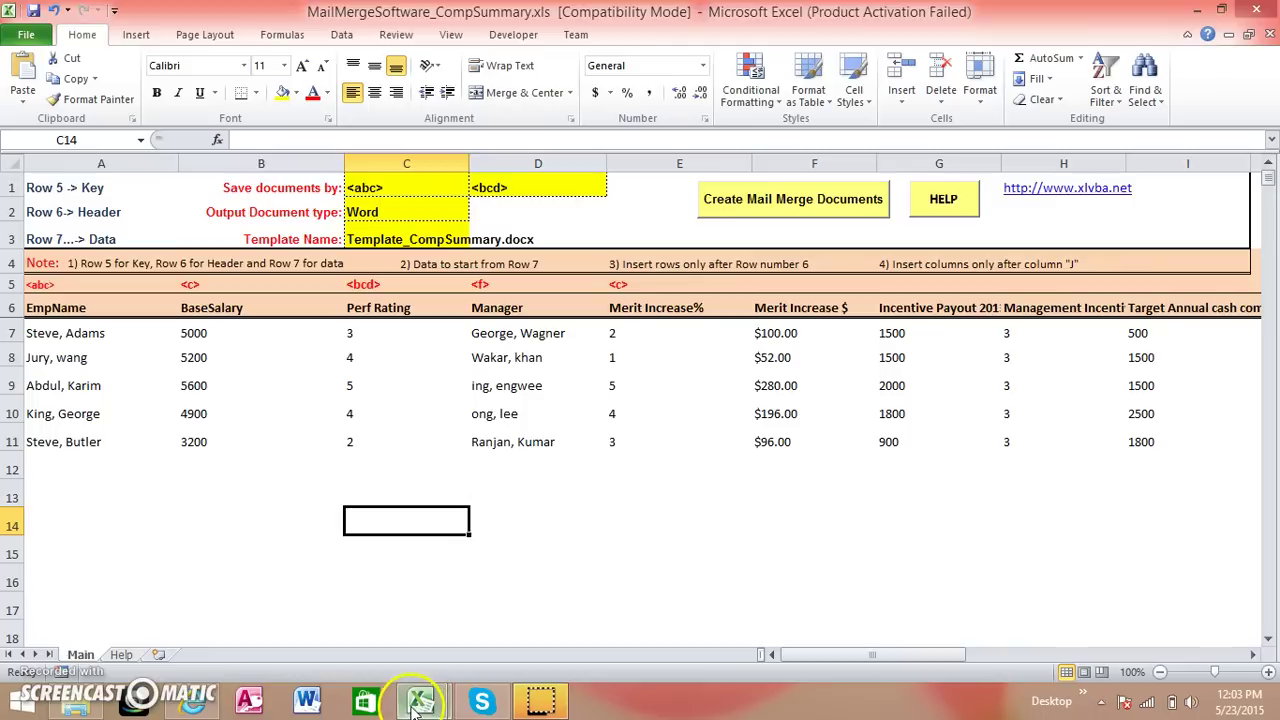
# Close the Data.xlsx workbook and return to the MailMerge folder in File Explorer.
pyautogui.moveTo(420, 701)
pyautogui.click(548, 632)
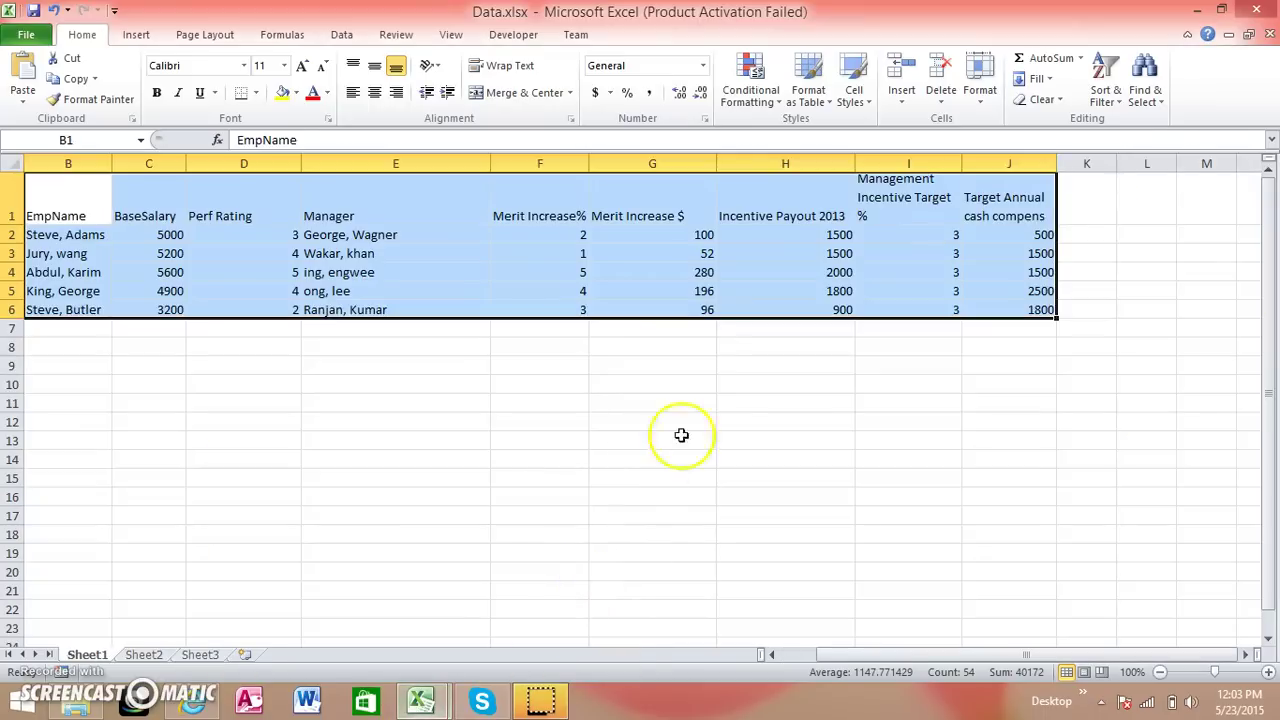
pyautogui.click(1256, 10)
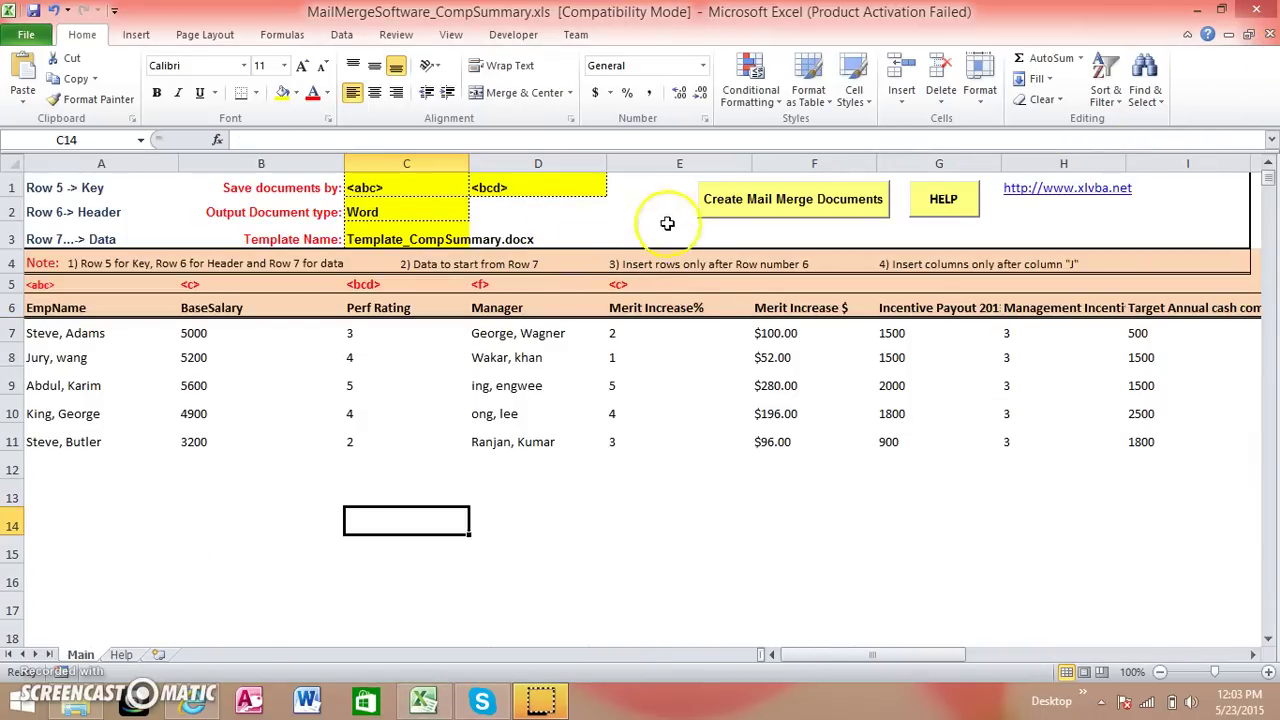
pyautogui.click(75, 708)
pyautogui.click(286, 343)
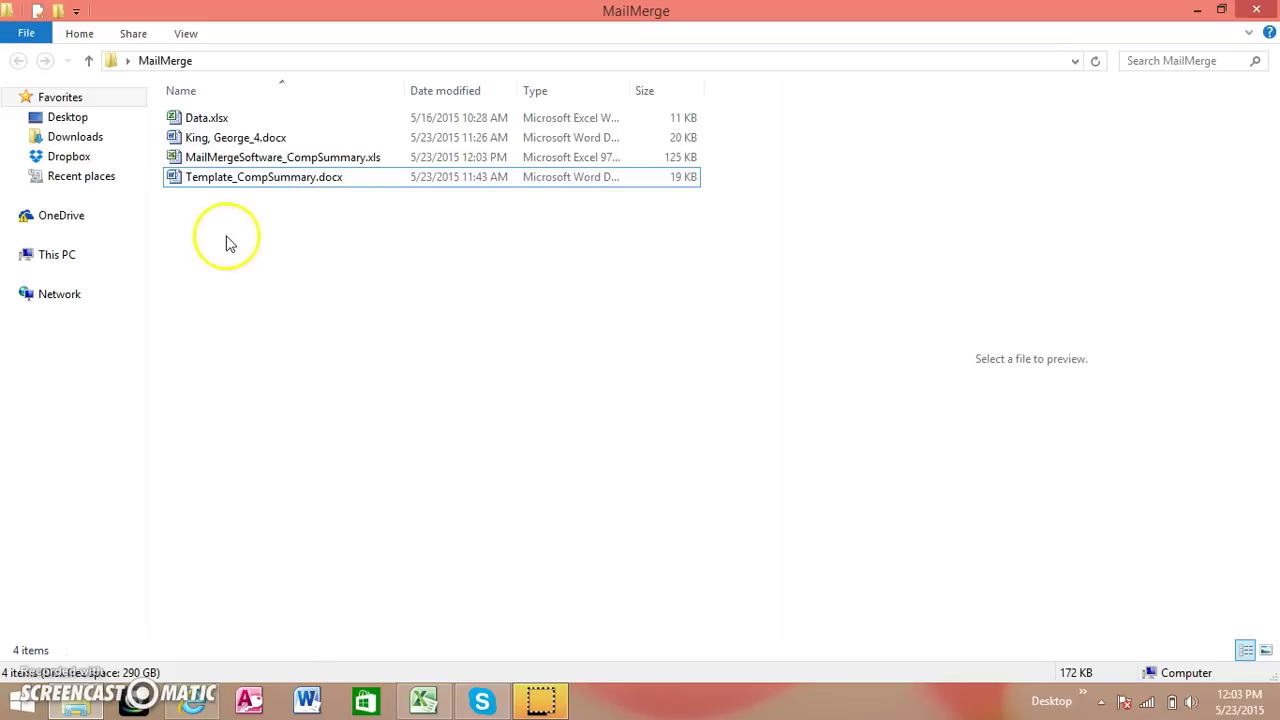
# Review the employee names in column A, then bring the MailMerge folder back.
pyautogui.click(426, 702)
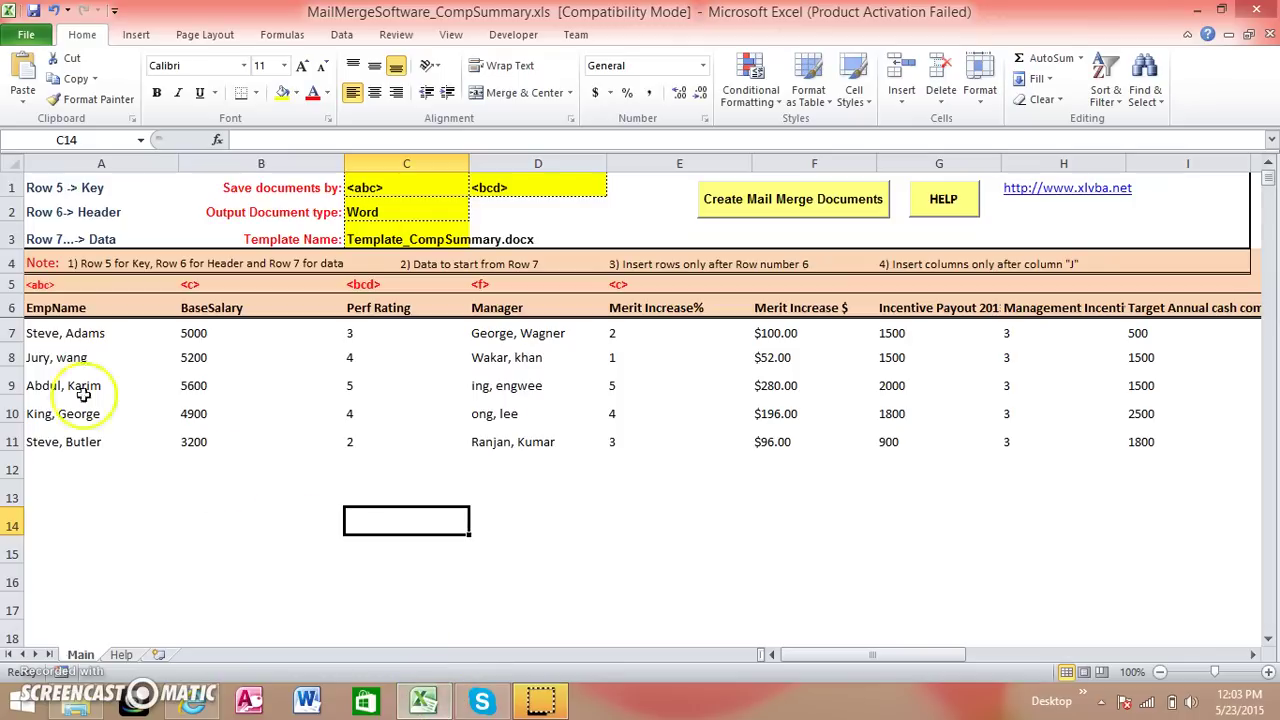
pyautogui.moveTo(38, 333)
pyautogui.mouseDown()
pyautogui.moveTo(48, 348)
pyautogui.moveTo(686, 437)
pyautogui.mouseUp()
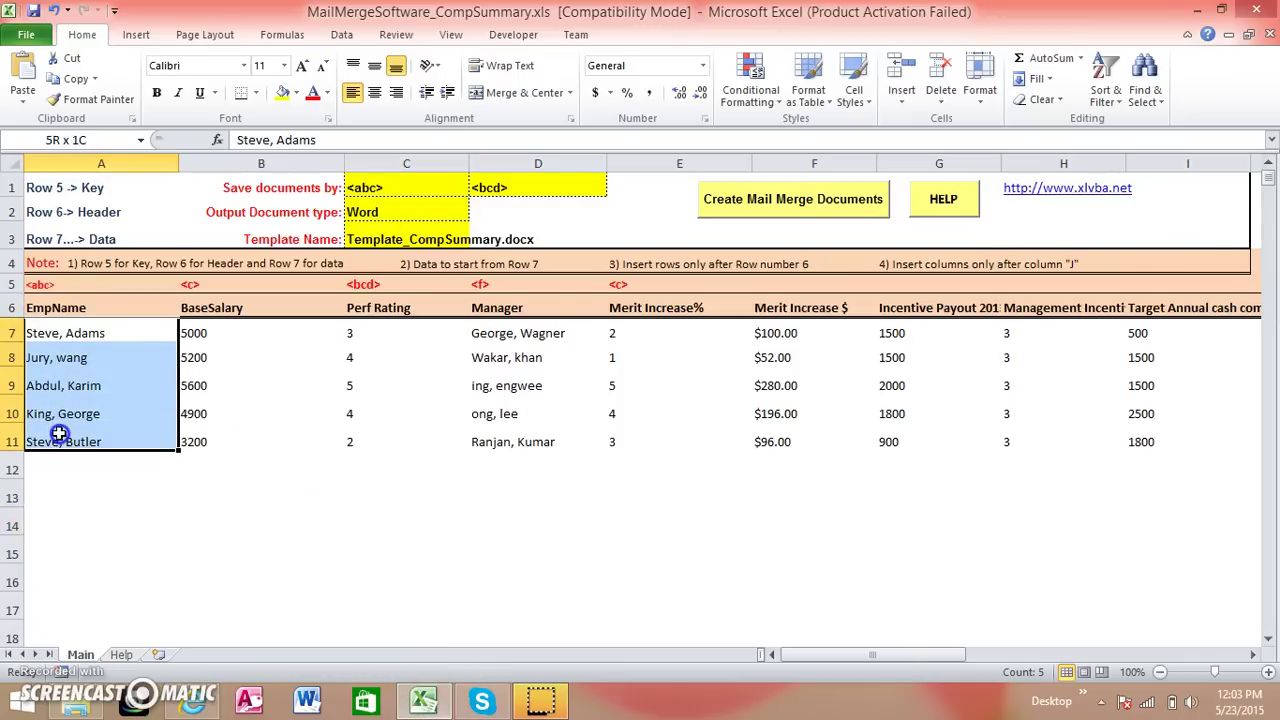
pyautogui.click(491, 470)
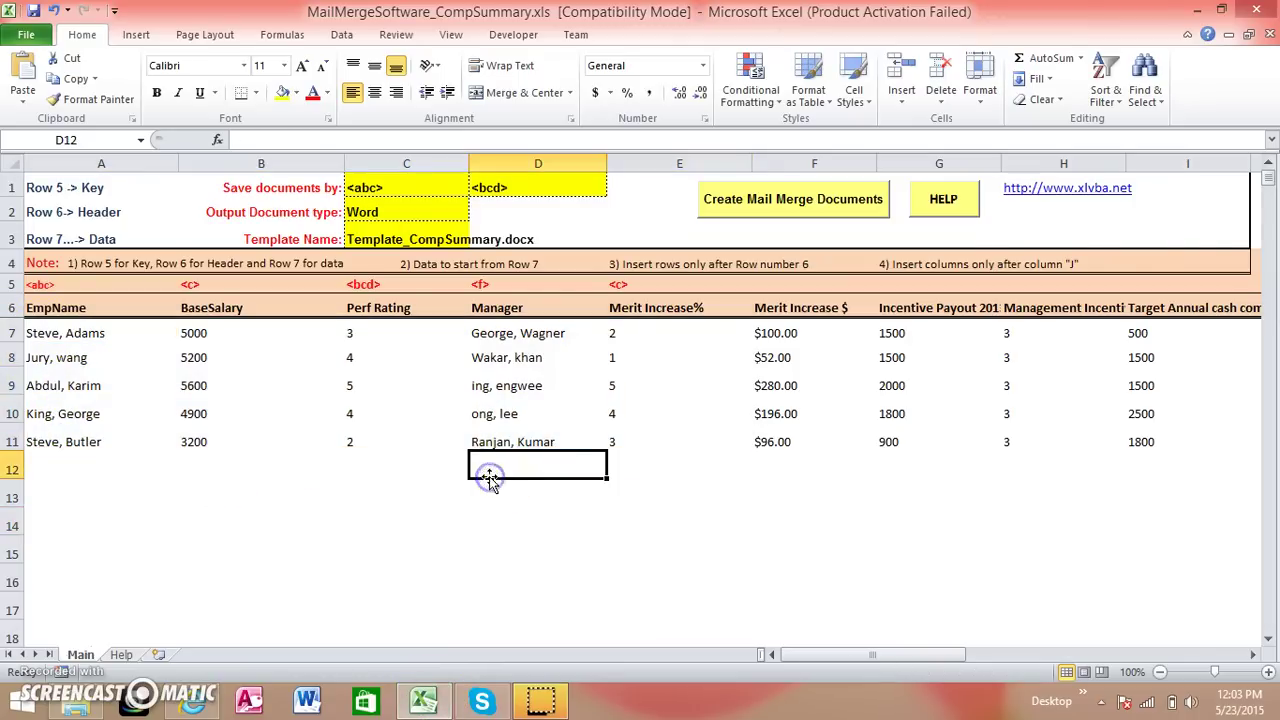
pyautogui.click(76, 702)
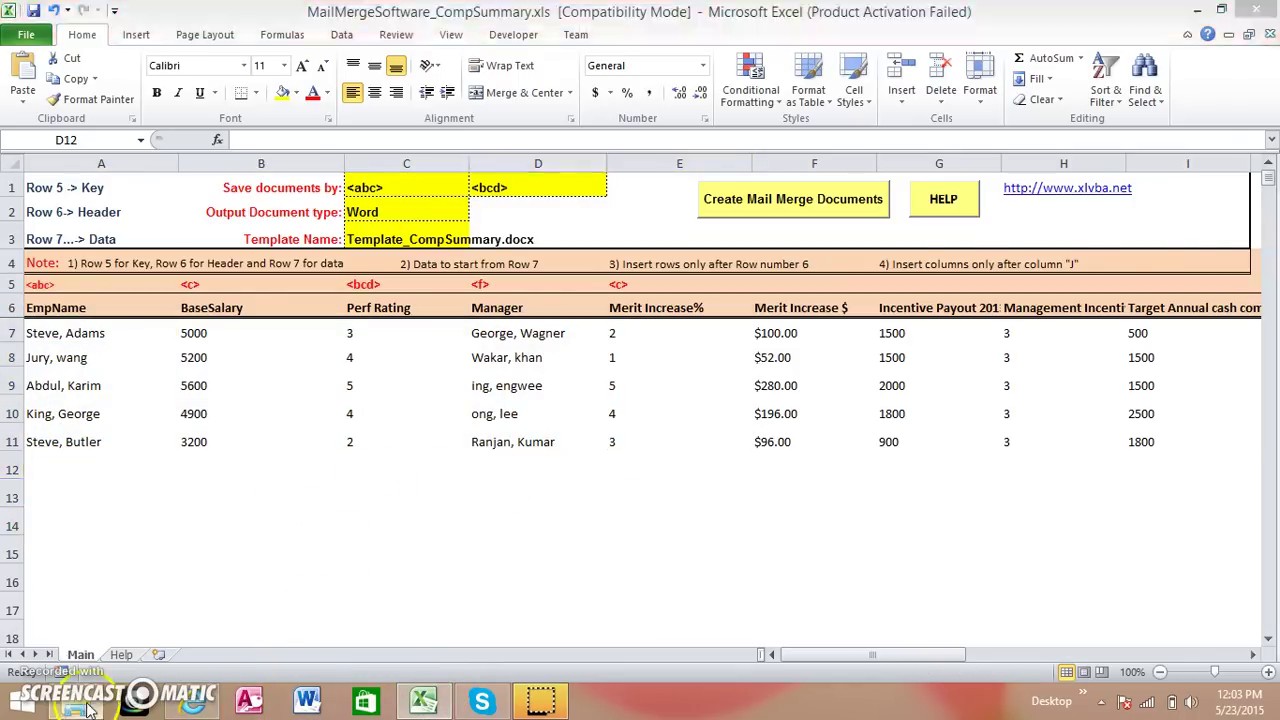
# Deselect the files in the MailMerge folder and switch back to the Excel merge workbook.
pyautogui.click(245, 177)
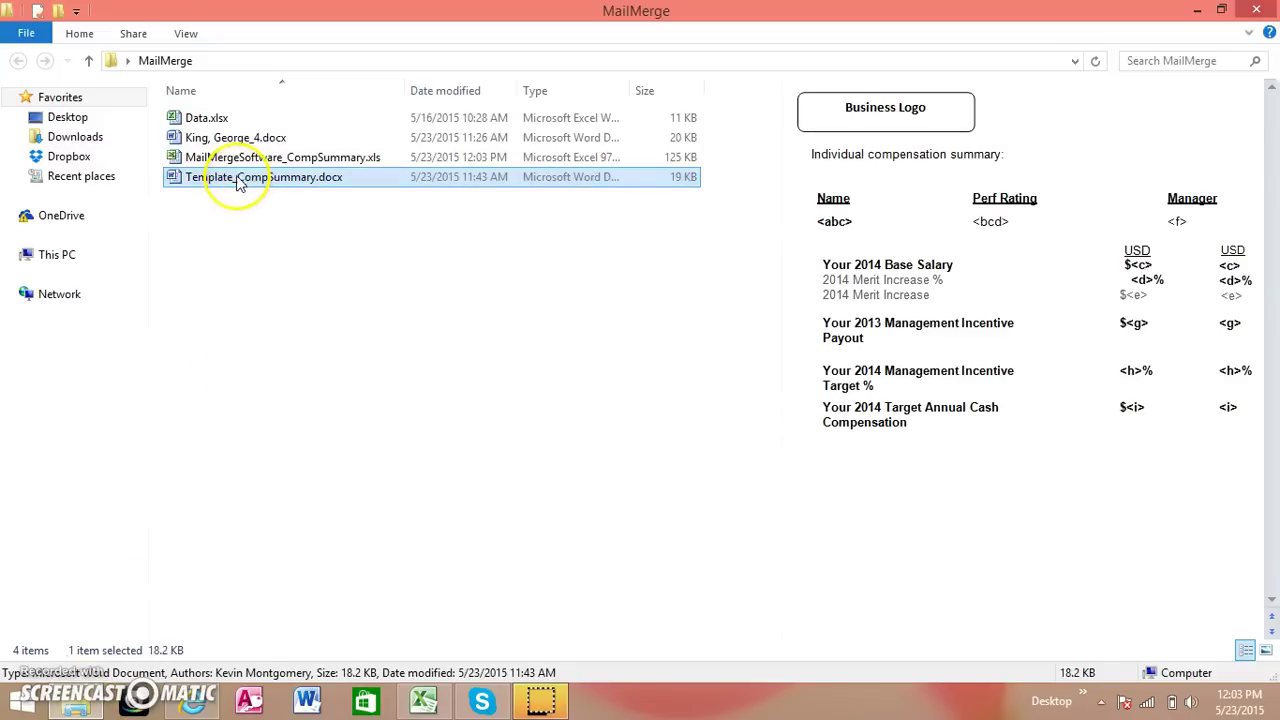
pyautogui.click(242, 162)
pyautogui.click(228, 177)
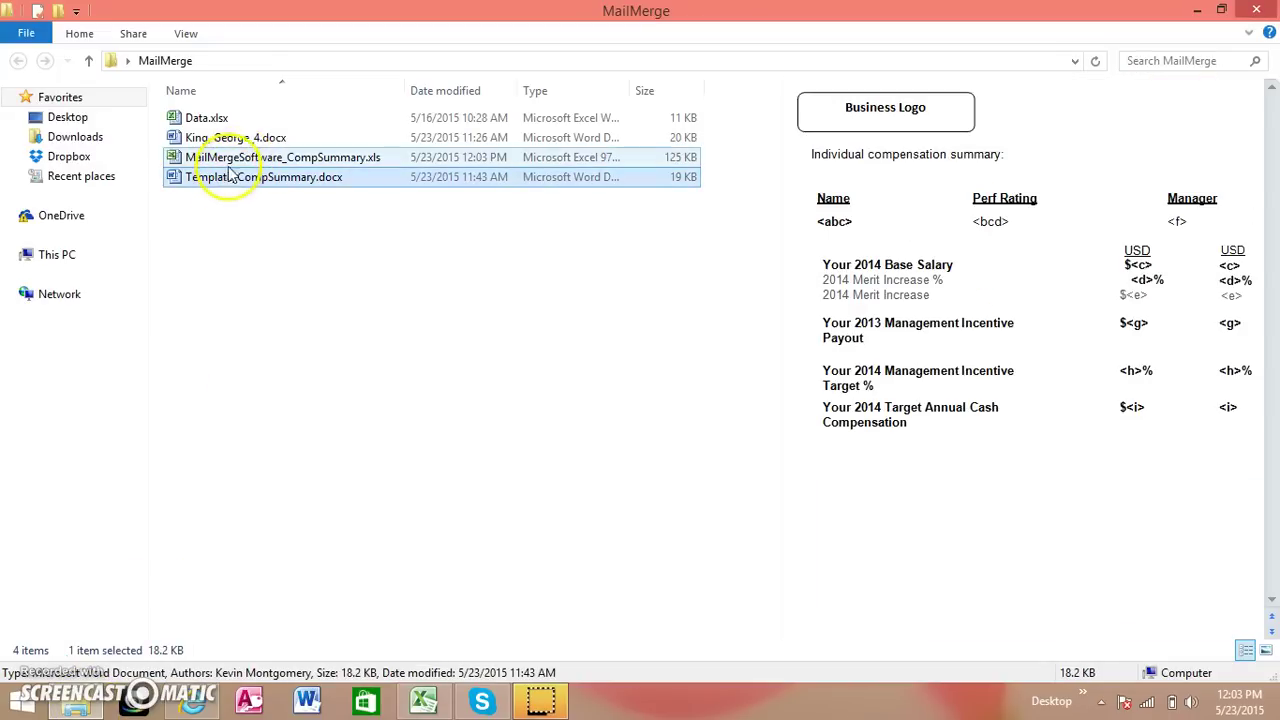
pyautogui.click(228, 163)
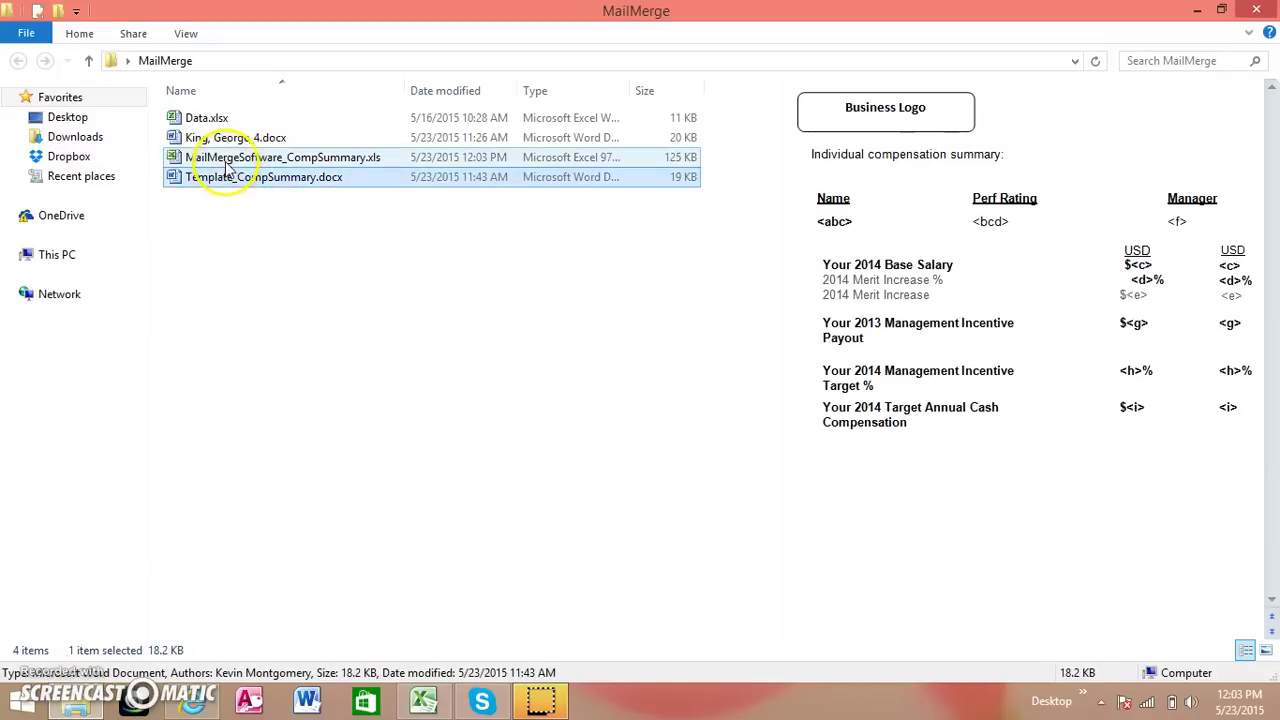
pyautogui.click(230, 162)
pyautogui.click(258, 272)
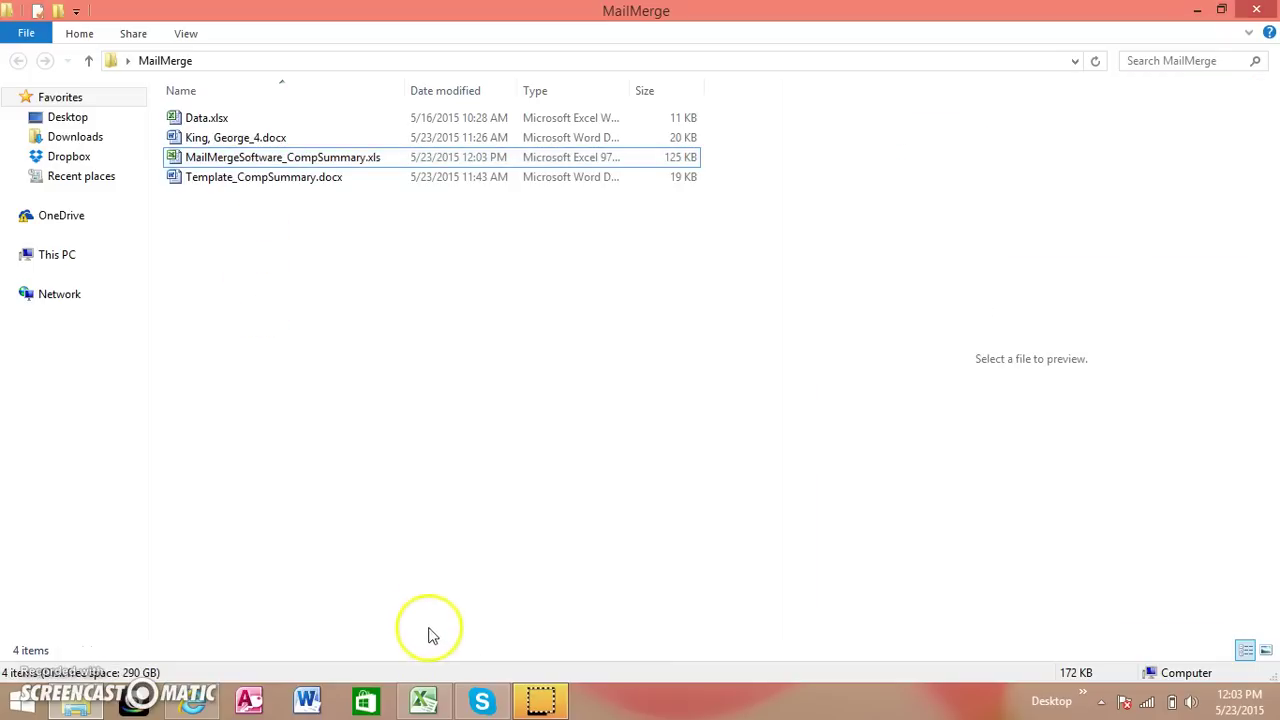
pyautogui.click(423, 700)
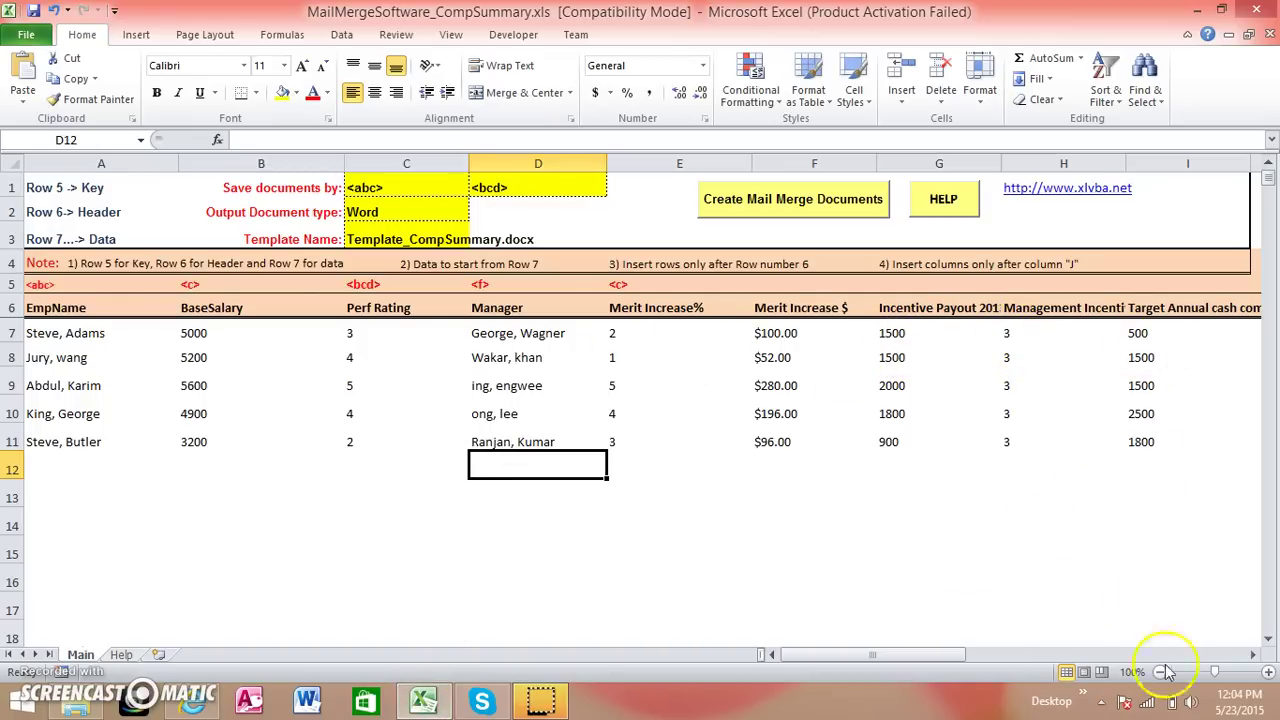
pyautogui.click(1252, 654)
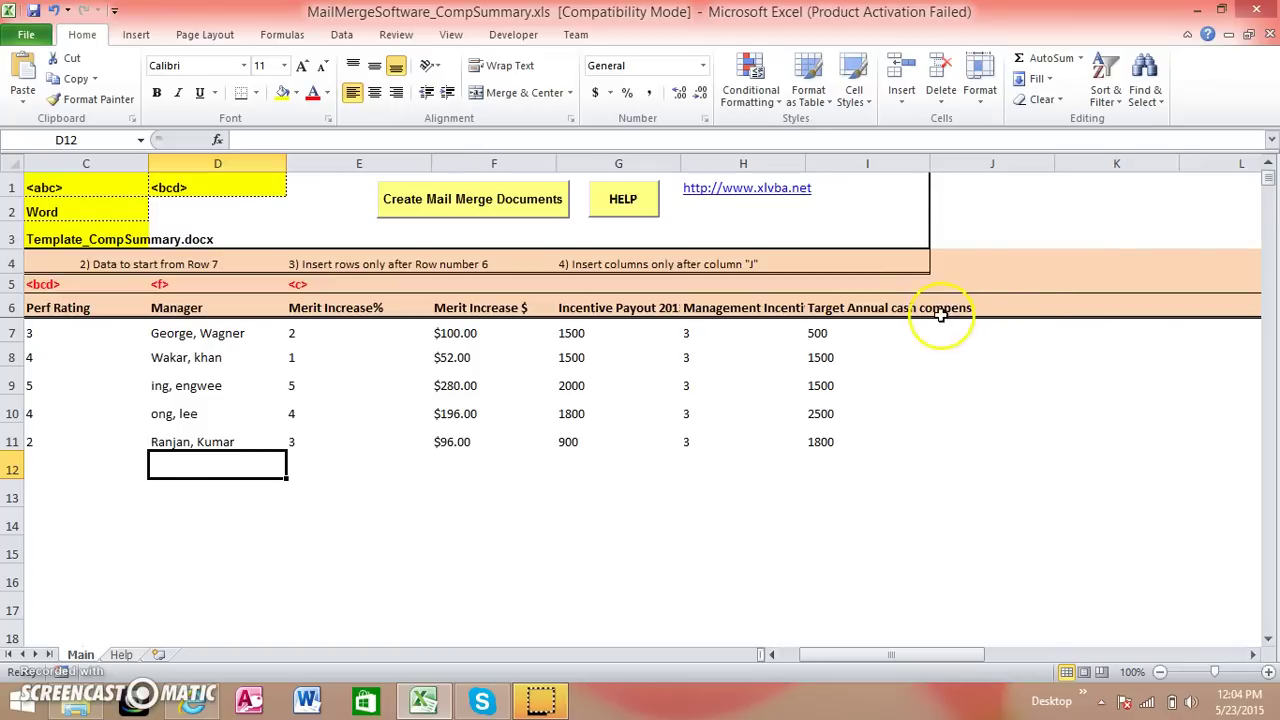
pyautogui.click(942, 312)
pyautogui.click(962, 335)
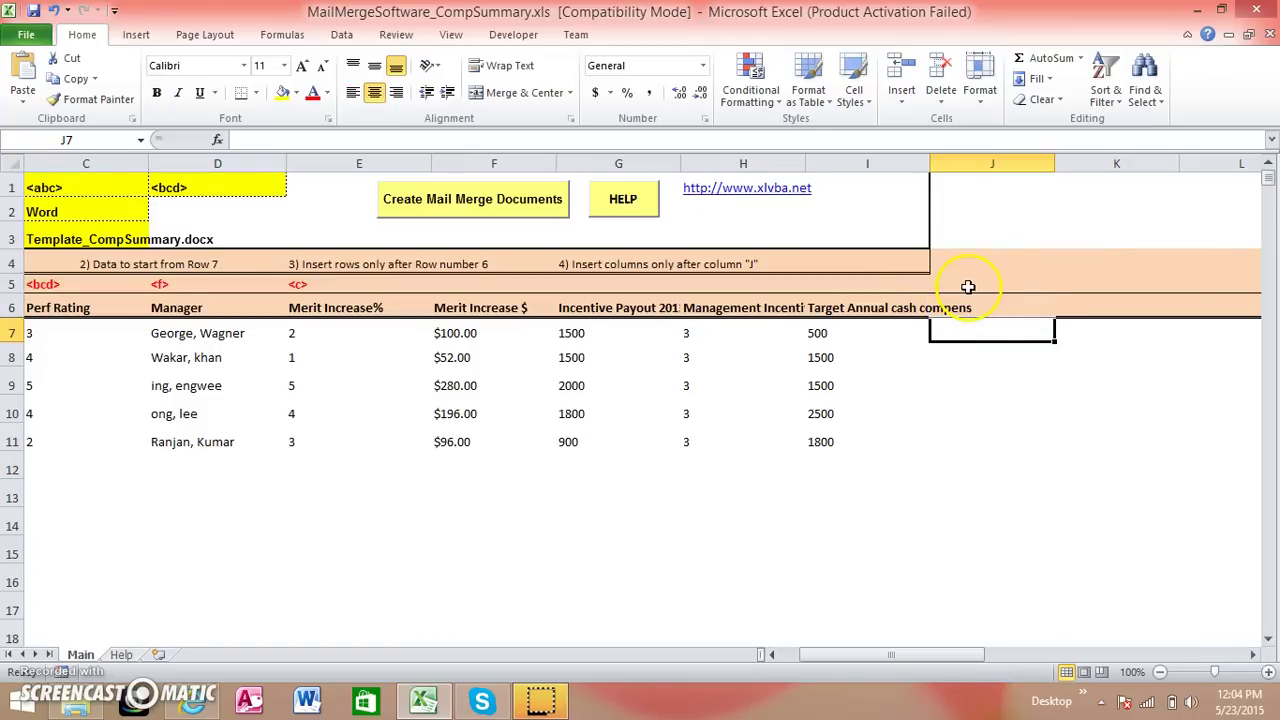
pyautogui.click(968, 287)
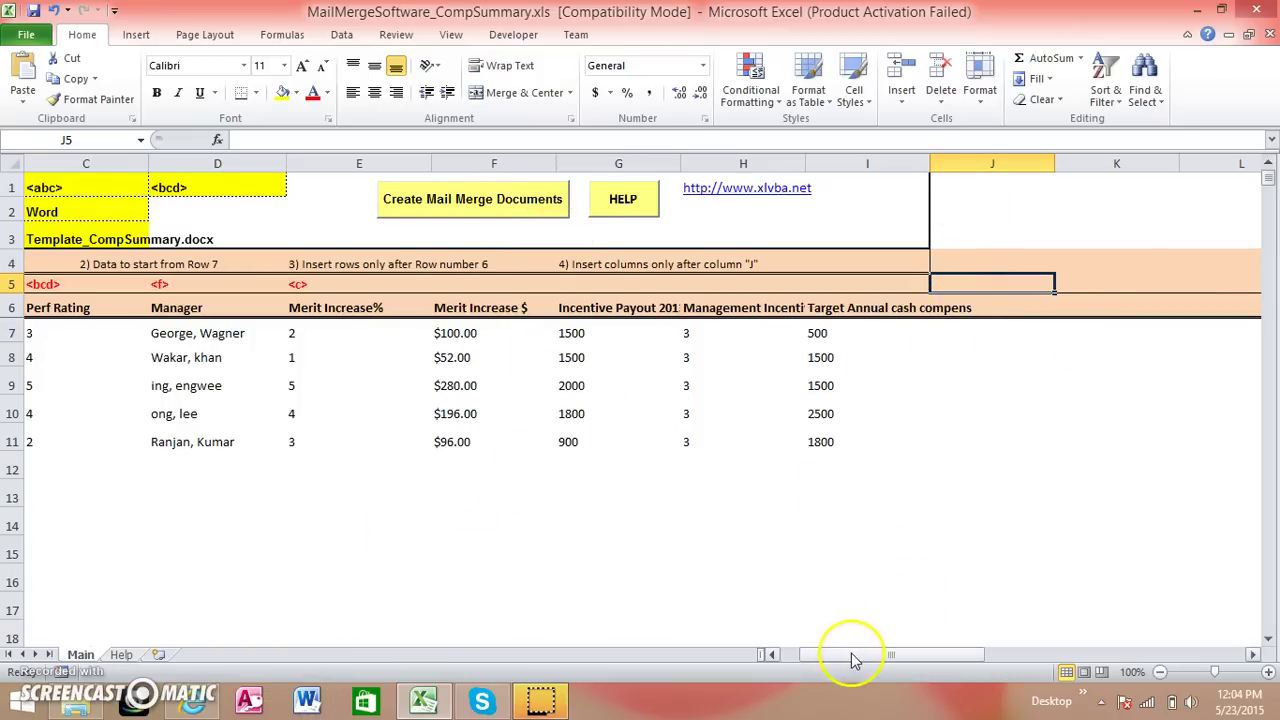
pyautogui.moveTo(855, 655); pyautogui.dragTo(837, 655)
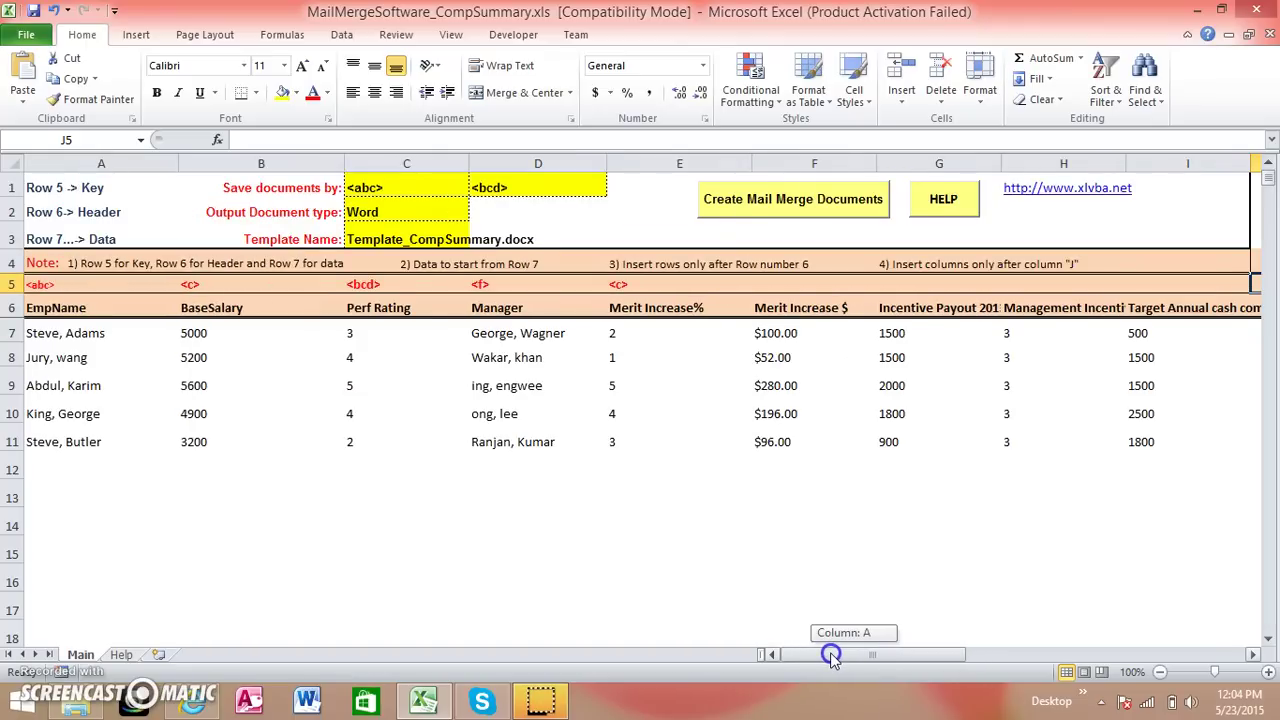
pyautogui.moveTo(835, 658); pyautogui.dragTo(835, 658)
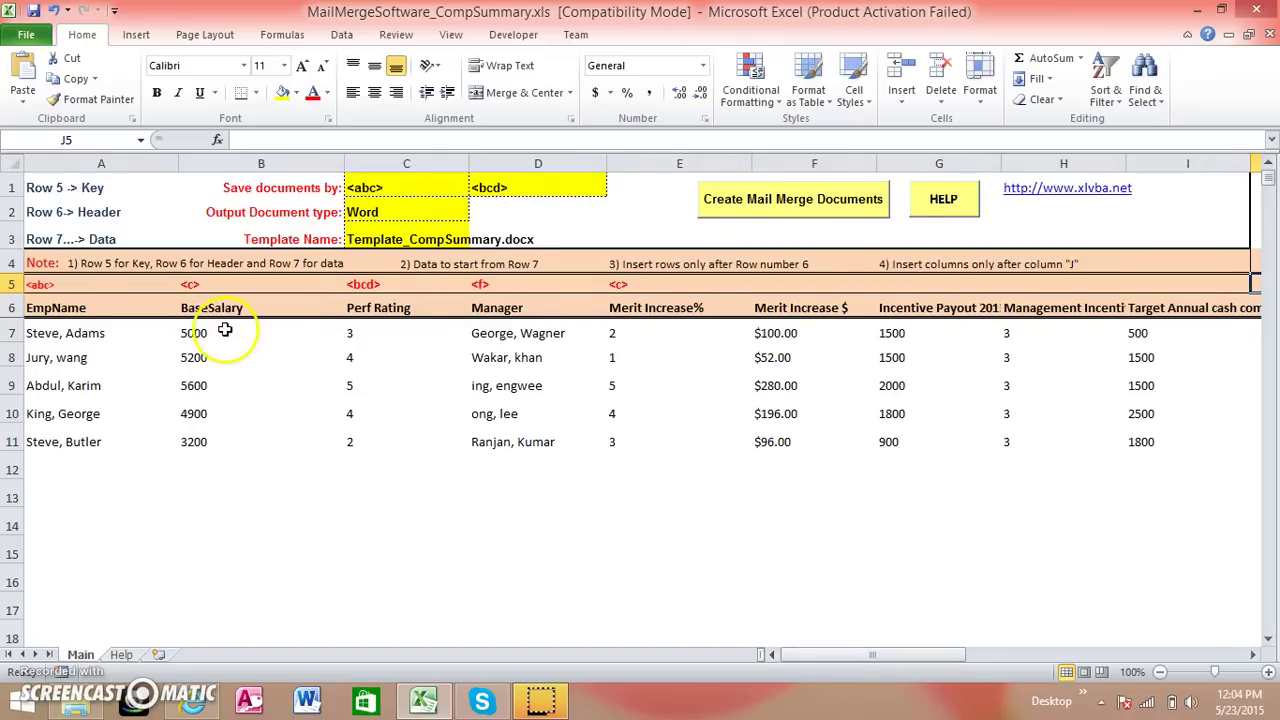
# Delete the leftover <a> from the Word document's header and close Word without saving.
pyautogui.click(306, 700)
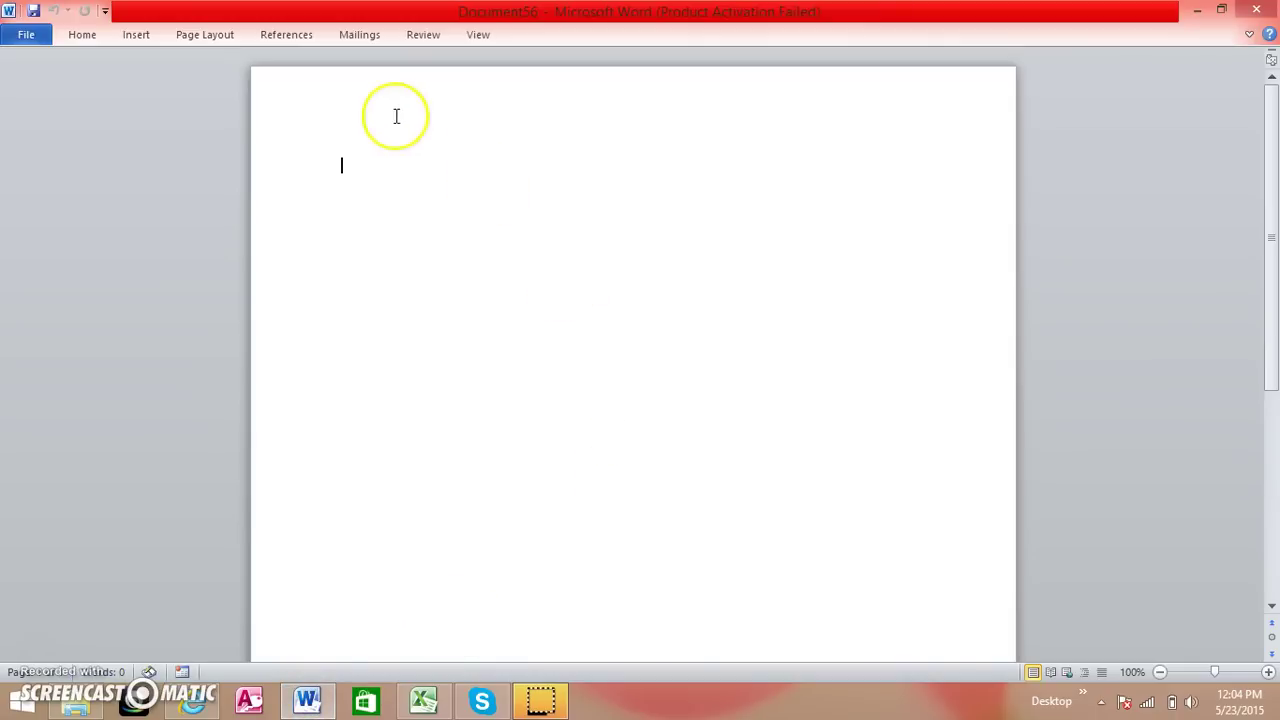
pyautogui.doubleClick(369, 92)
pyautogui.write('<a>')
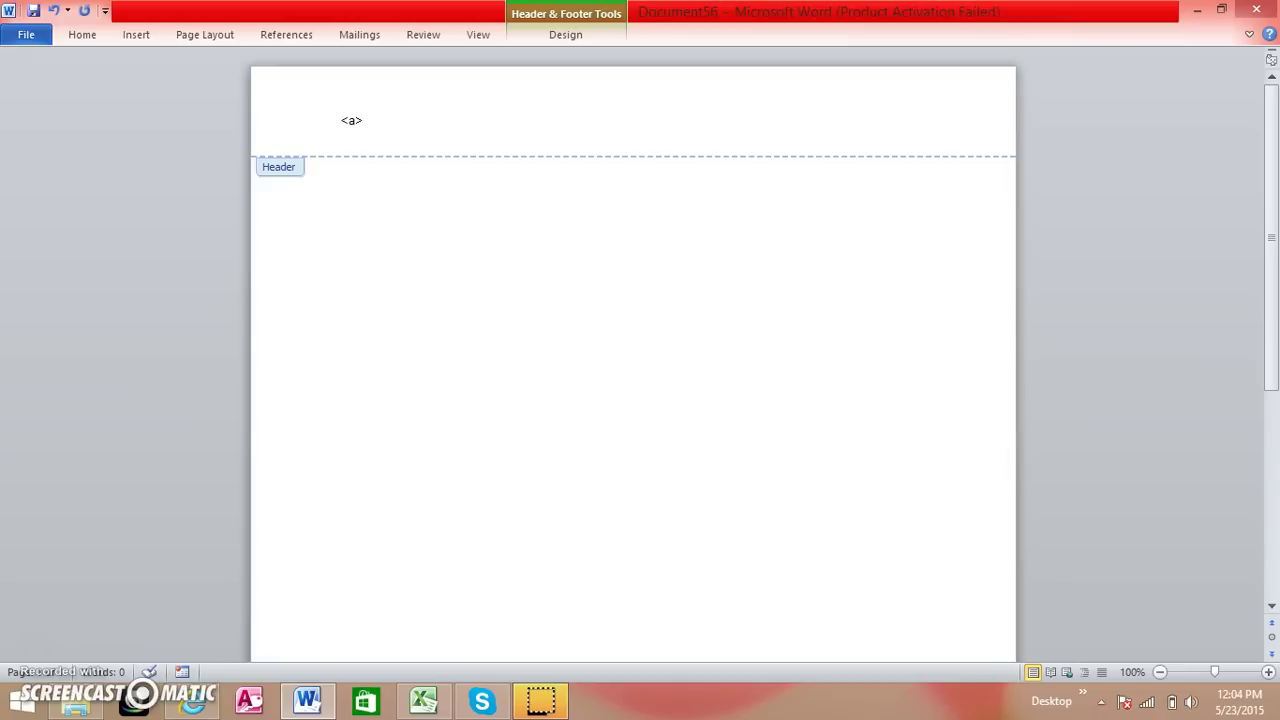
pyautogui.doubleClick(396, 200)
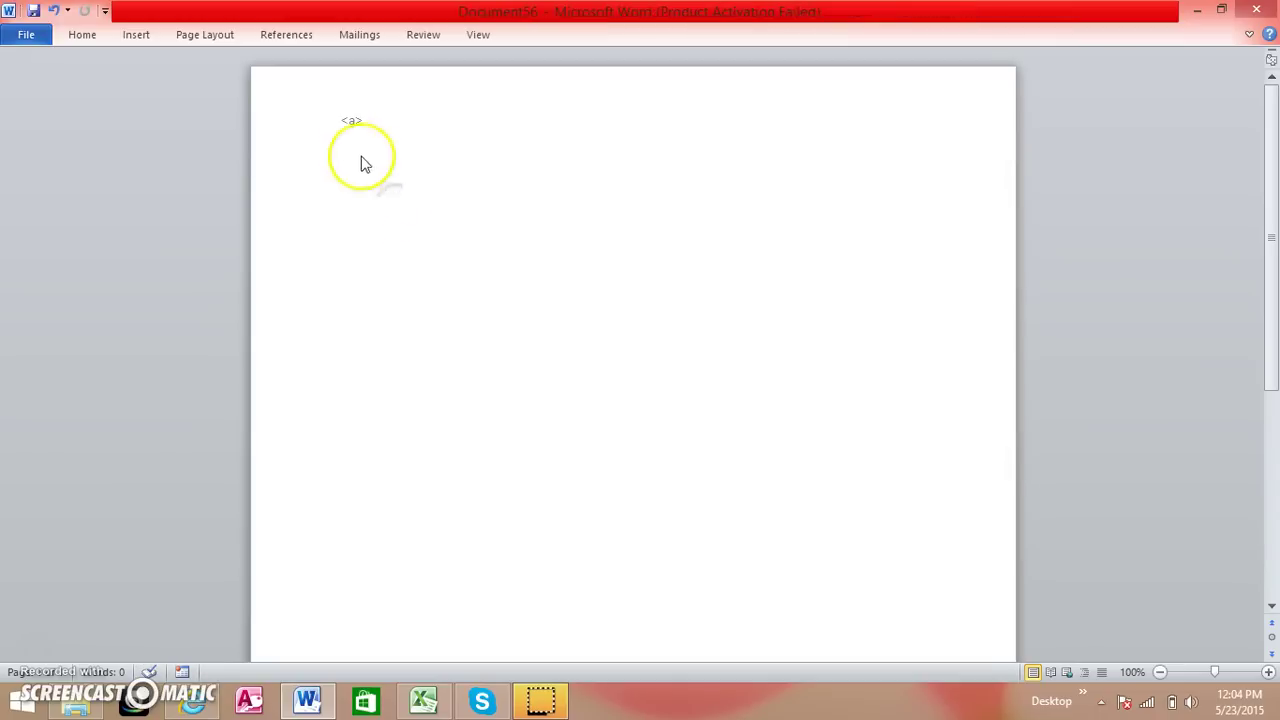
pyautogui.doubleClick(355, 122)
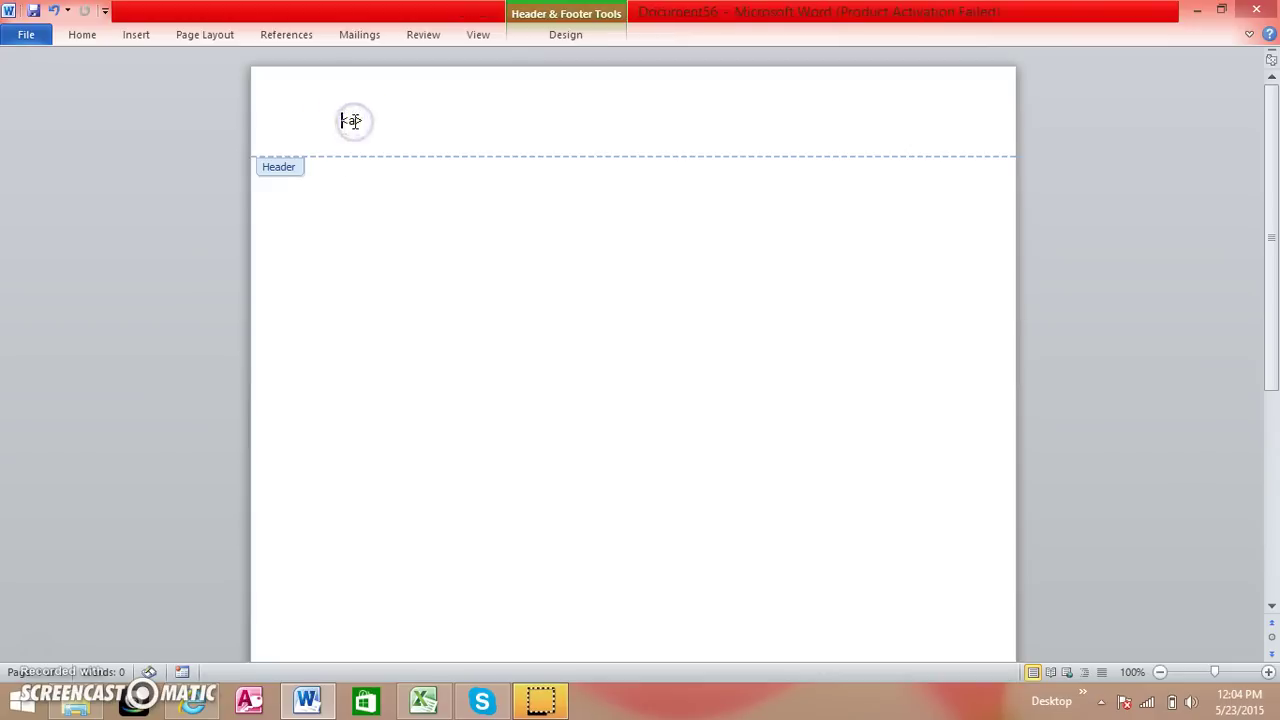
pyautogui.press('Delete')
pyautogui.doubleClick(414, 270)
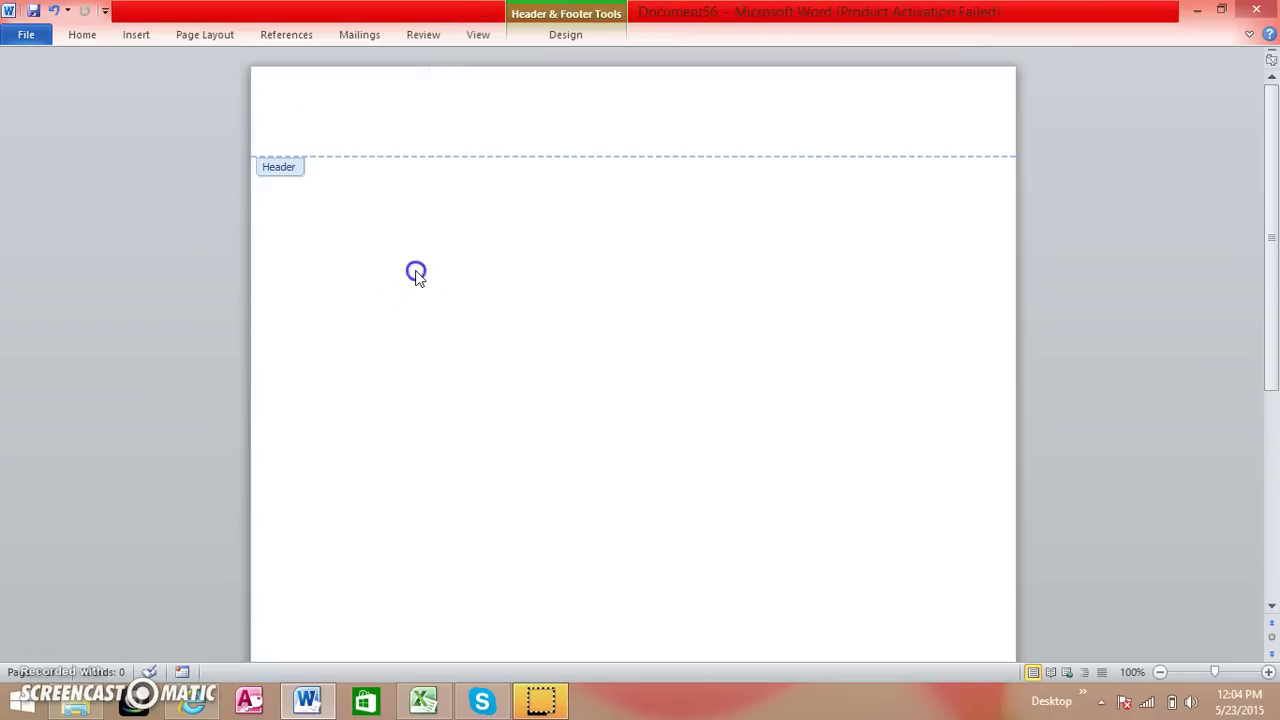
pyautogui.click(1258, 12)
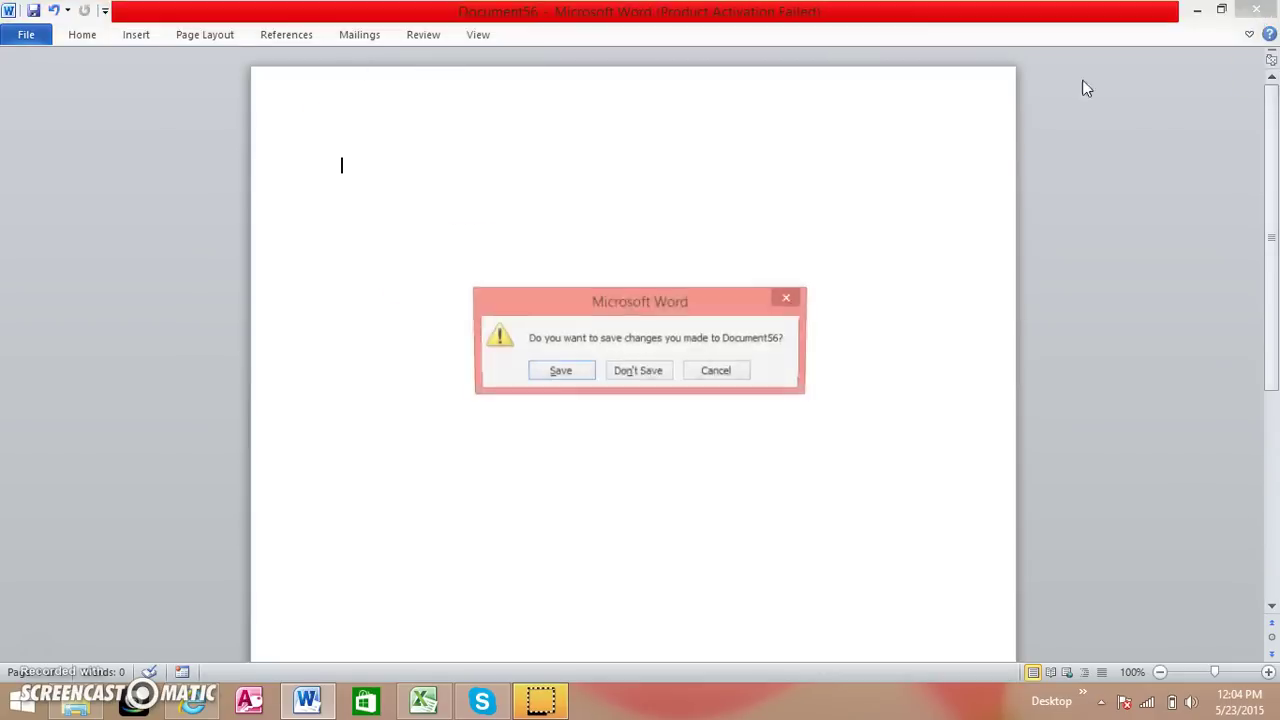
pyautogui.click(628, 372)
# Create the mail merge documents and dismiss the Mail Merger Completed message.
pyautogui.click(425, 410)
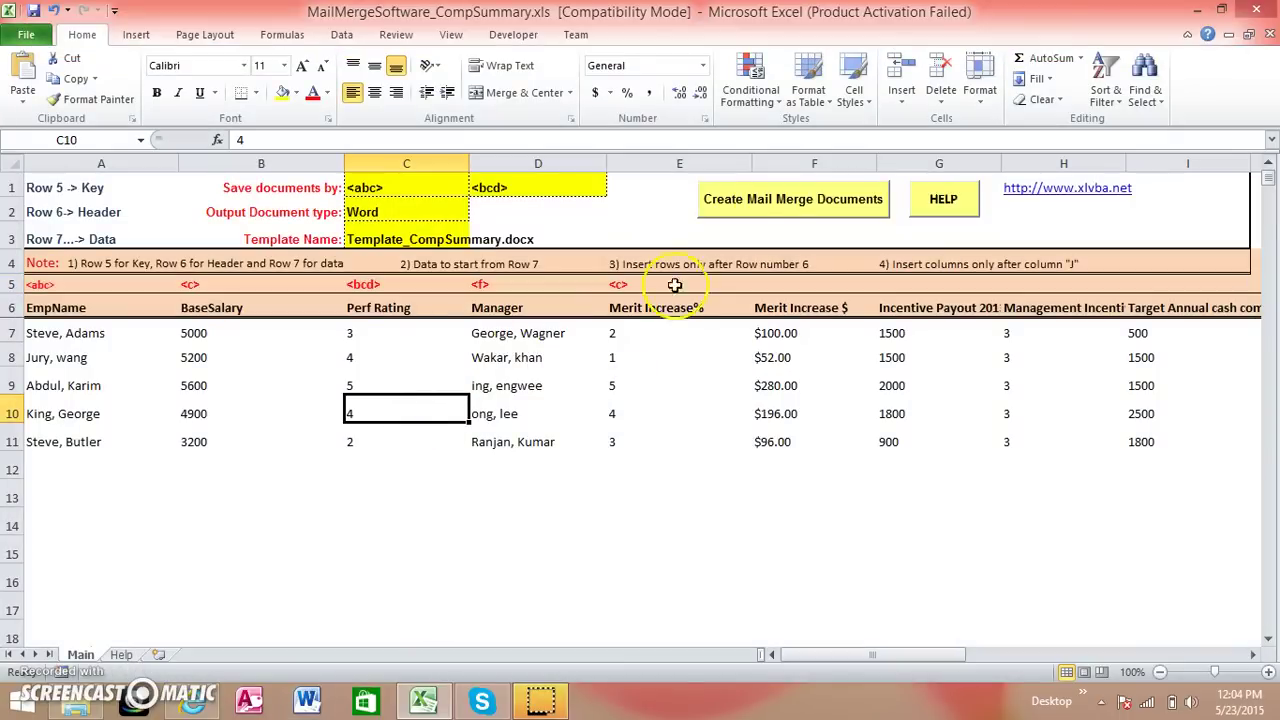
pyautogui.click(775, 202)
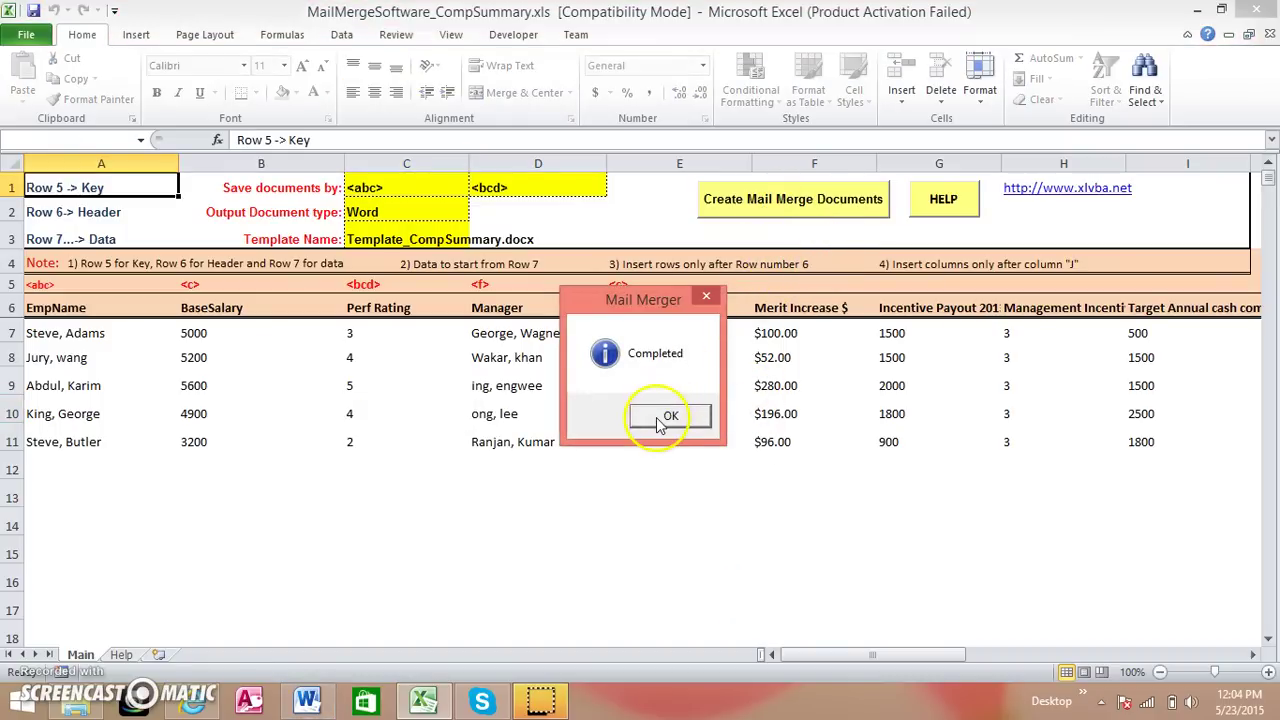
pyautogui.click(668, 416)
pyautogui.click(75, 700)
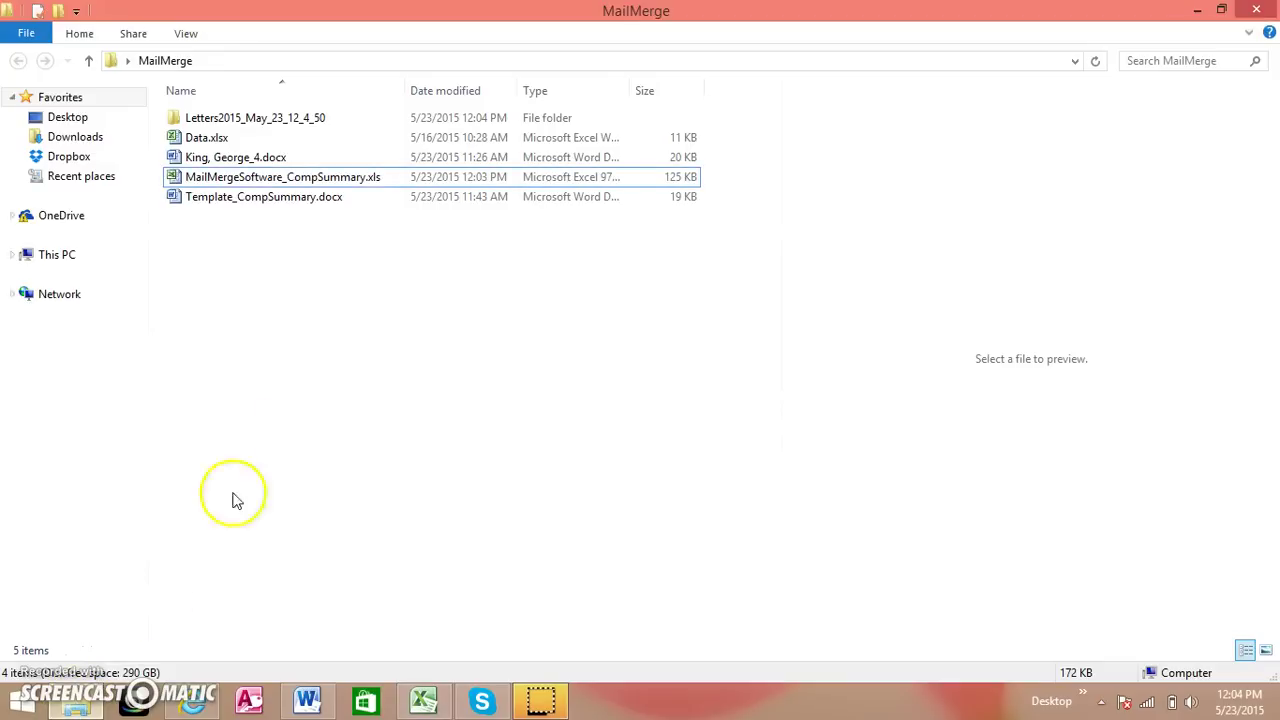
pyautogui.click(238, 118)
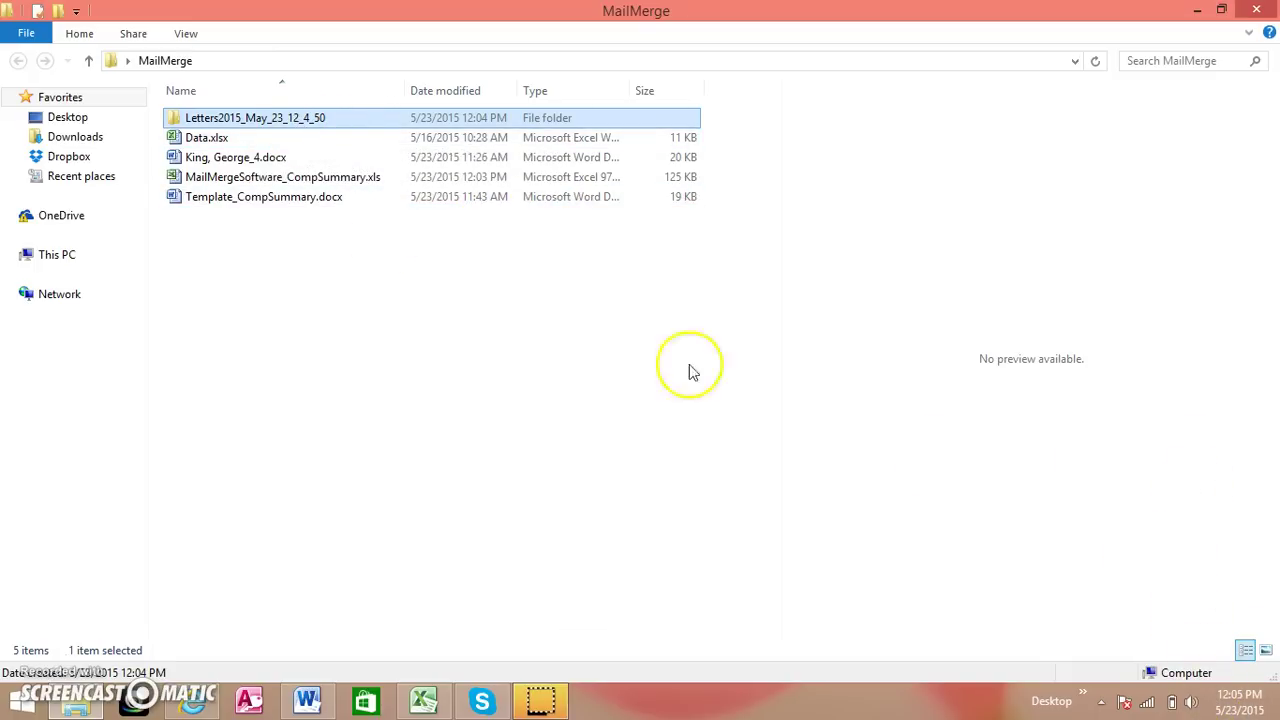
pyautogui.doubleClick(232, 114)
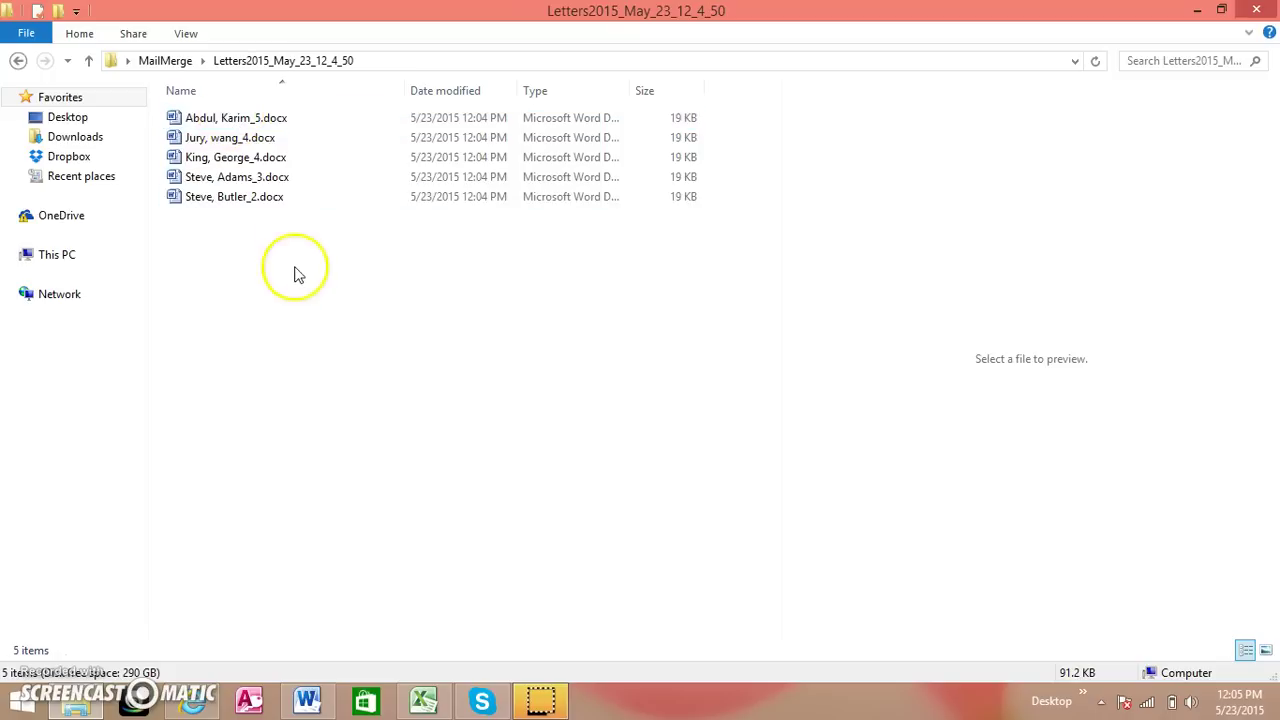
pyautogui.click(238, 124)
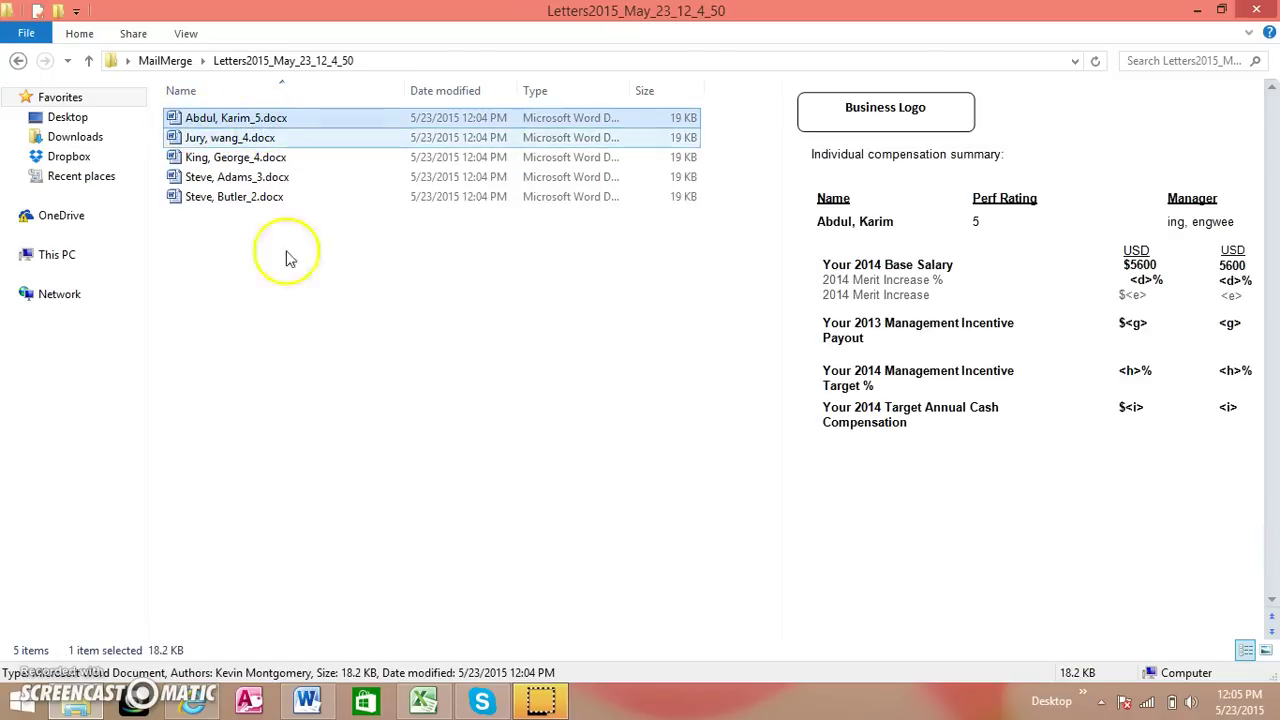
pyautogui.click(423, 700)
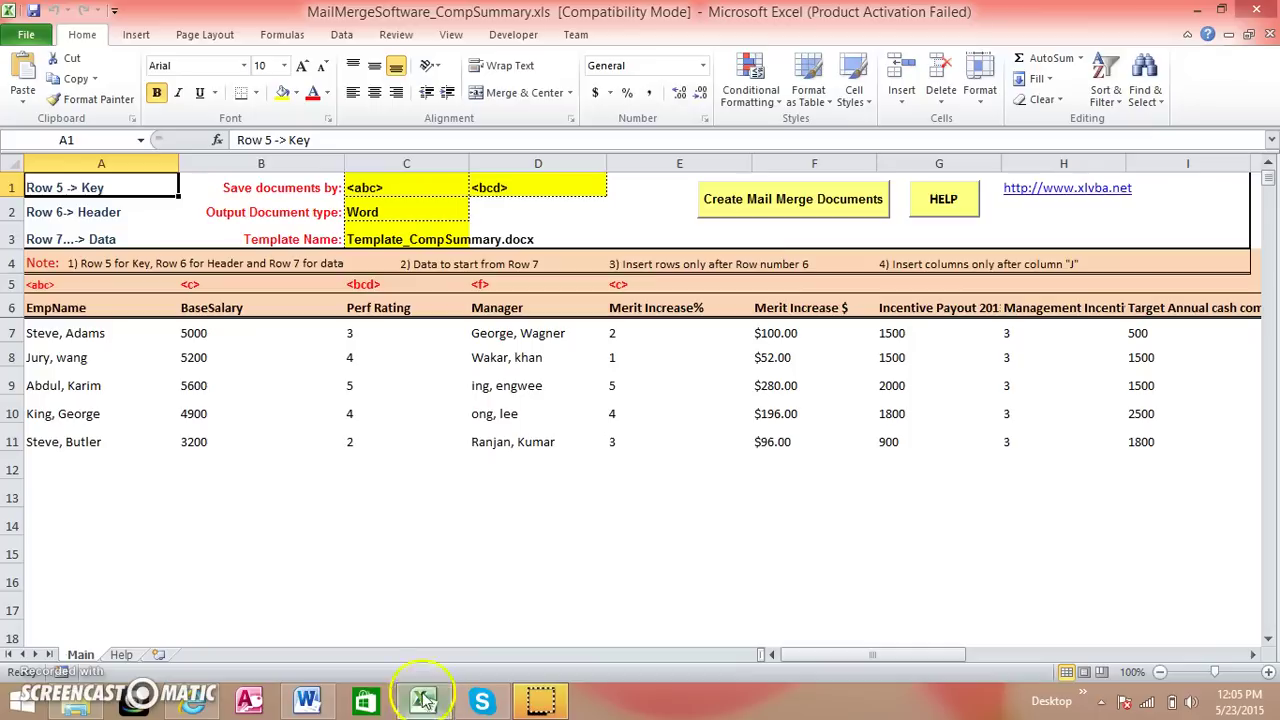
pyautogui.click(80, 335)
pyautogui.click(60, 358)
pyautogui.click(62, 385)
pyautogui.click(334, 386)
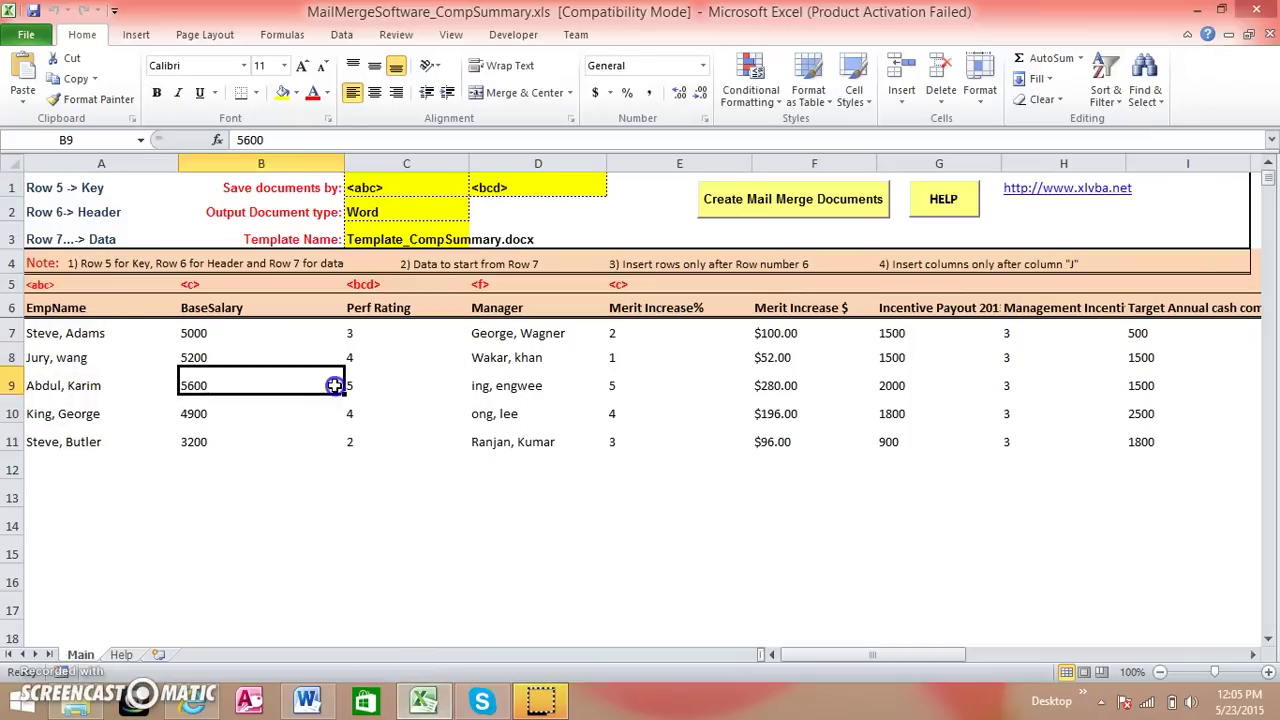
pyautogui.click(349, 385)
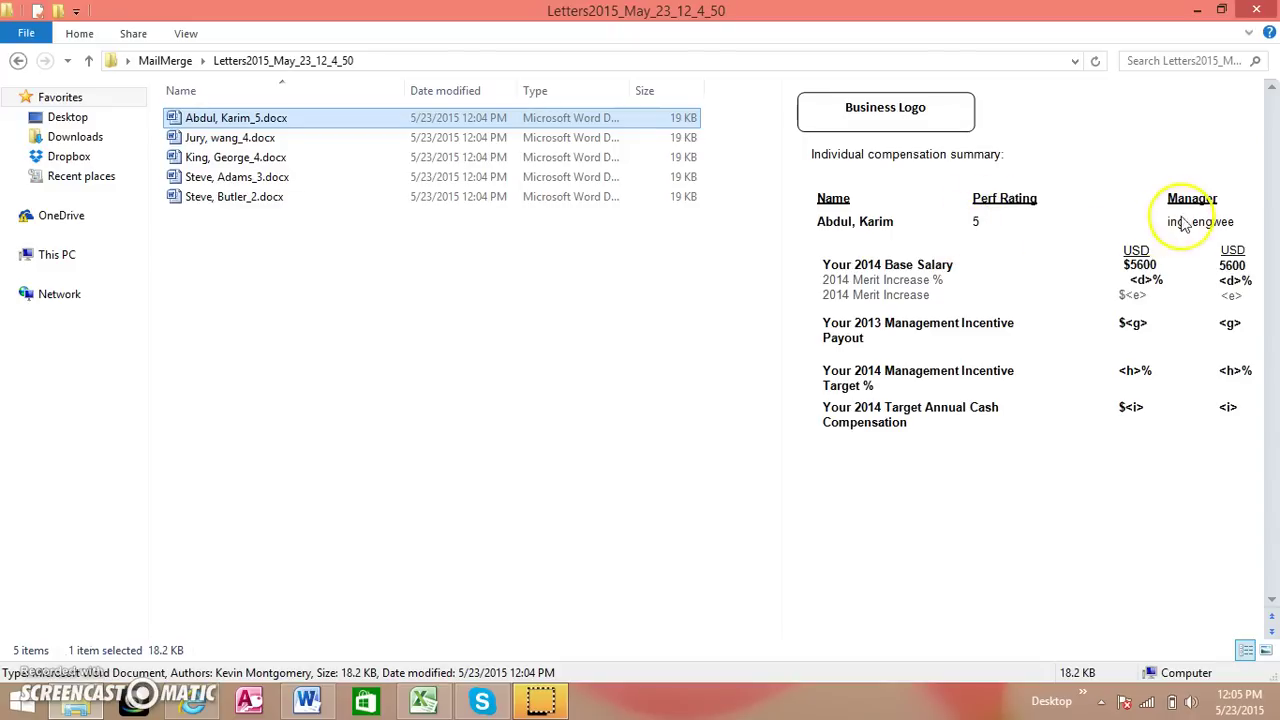
pyautogui.click(428, 702)
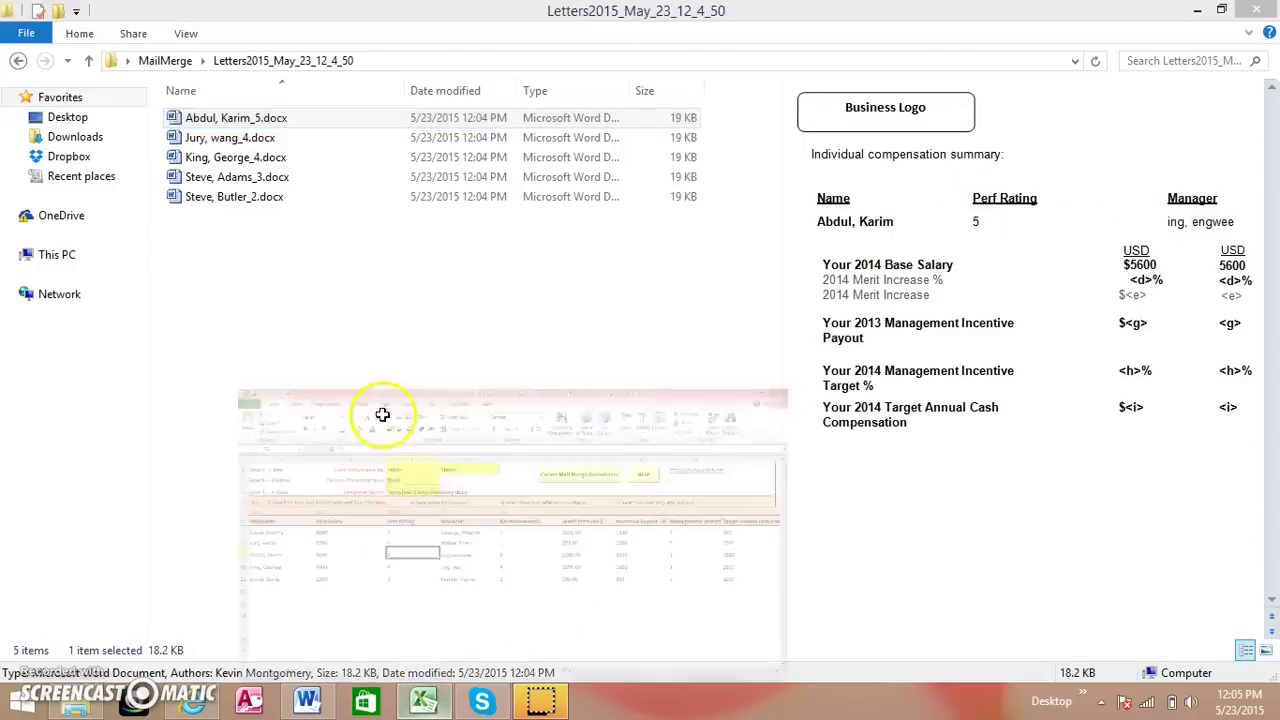
pyautogui.click(521, 387)
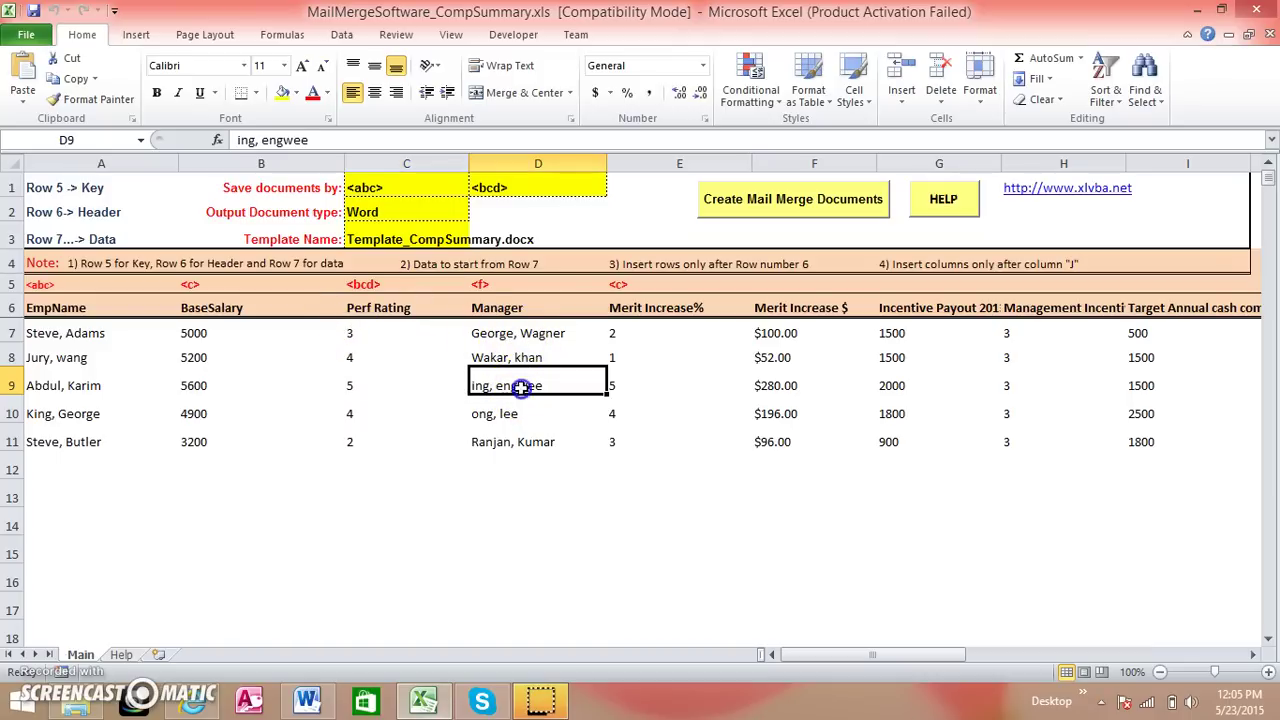
pyautogui.click(80, 337)
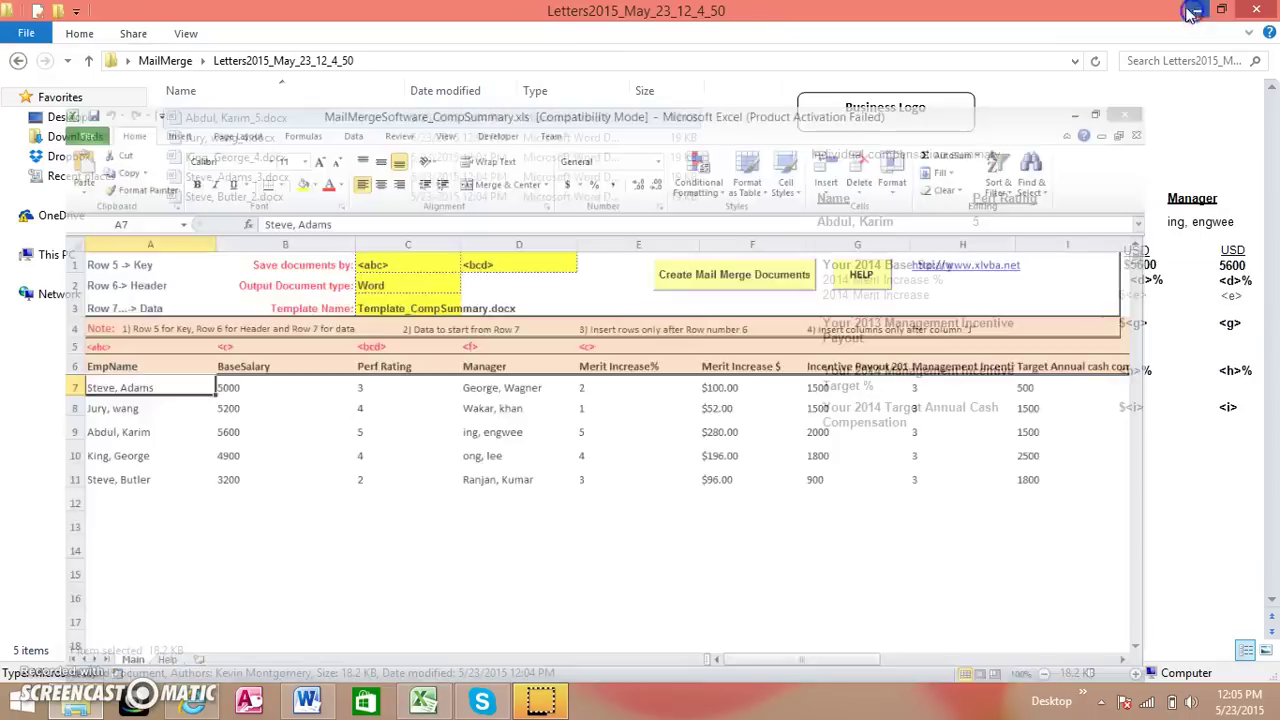
pyautogui.click(1197, 10)
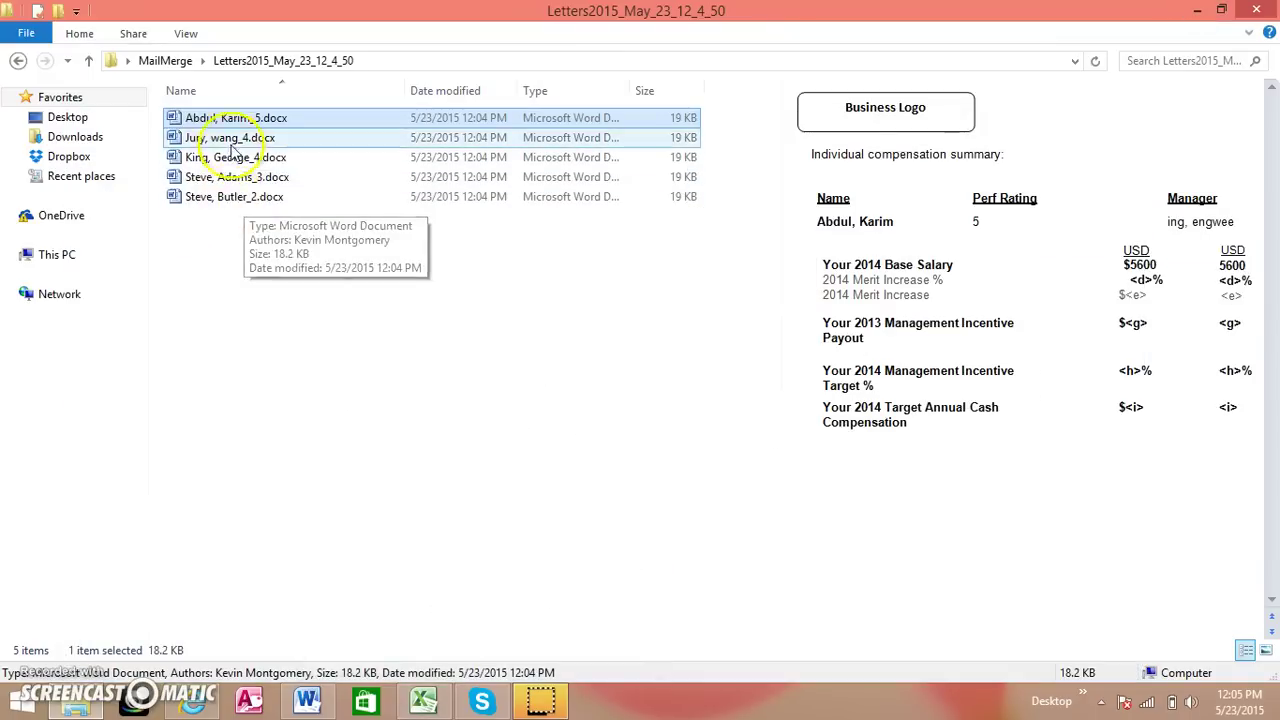
pyautogui.click(229, 182)
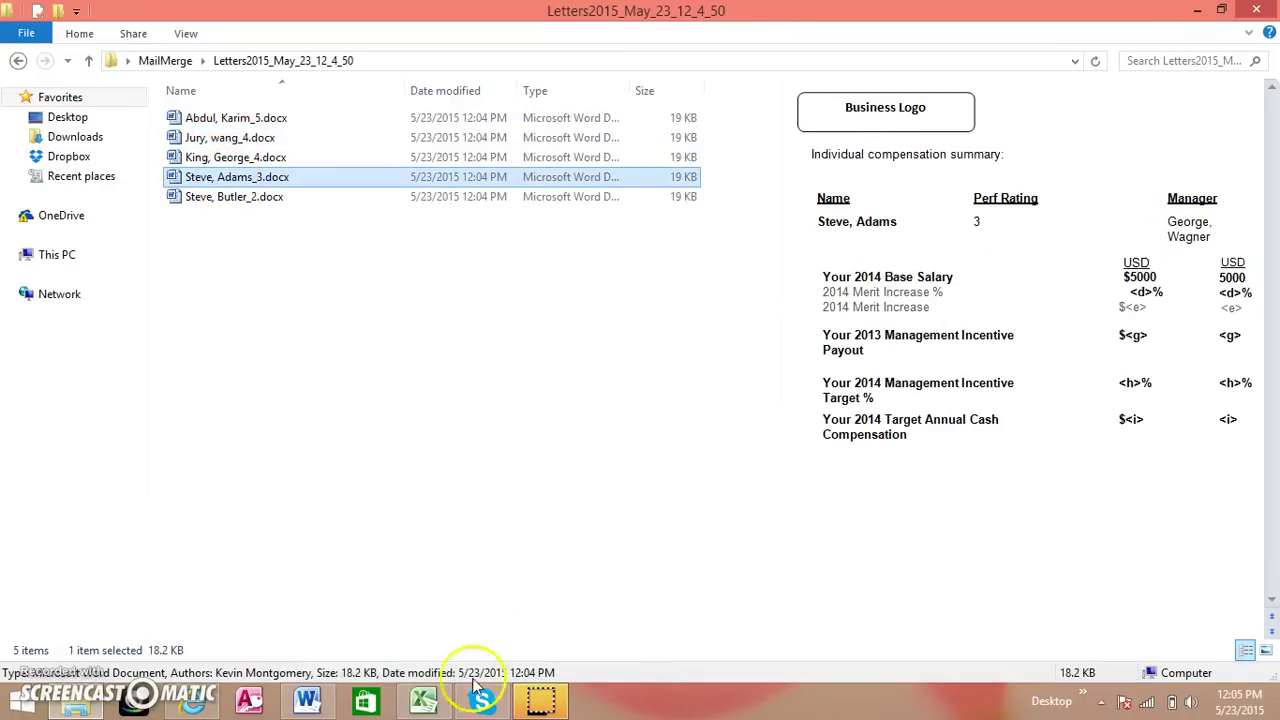
pyautogui.click(424, 698)
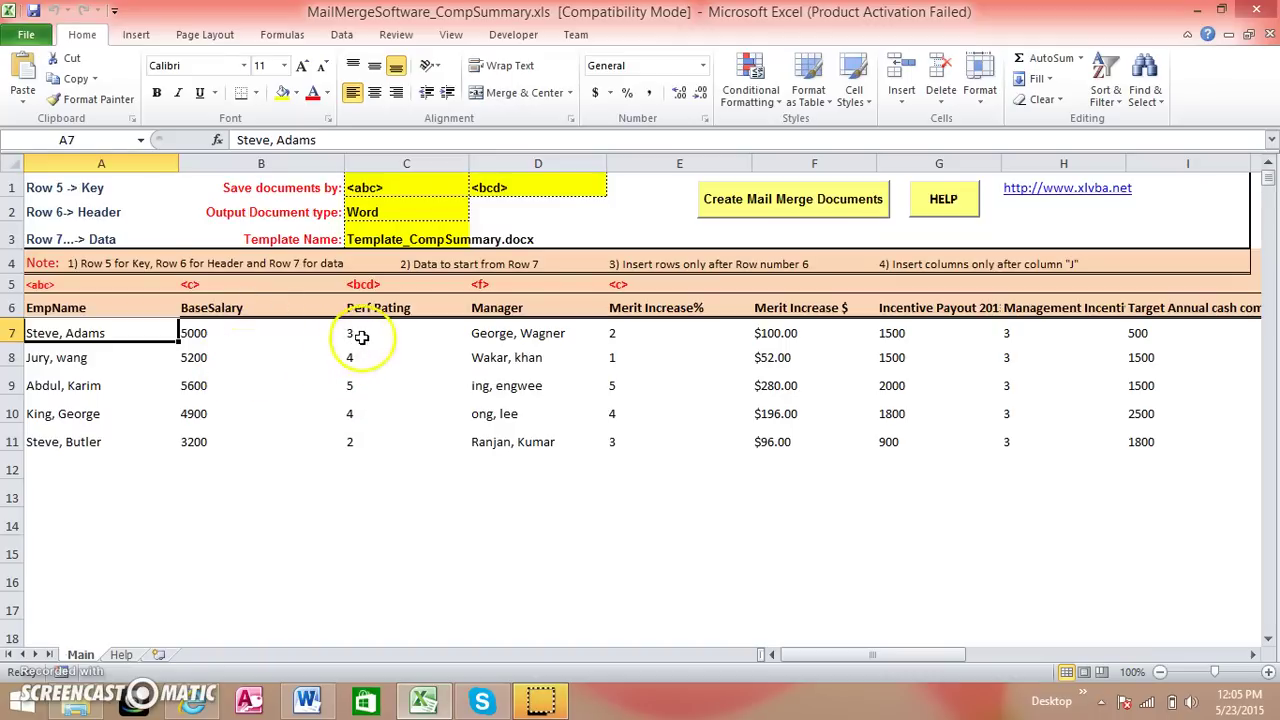
pyautogui.click(361, 338)
pyautogui.click(495, 337)
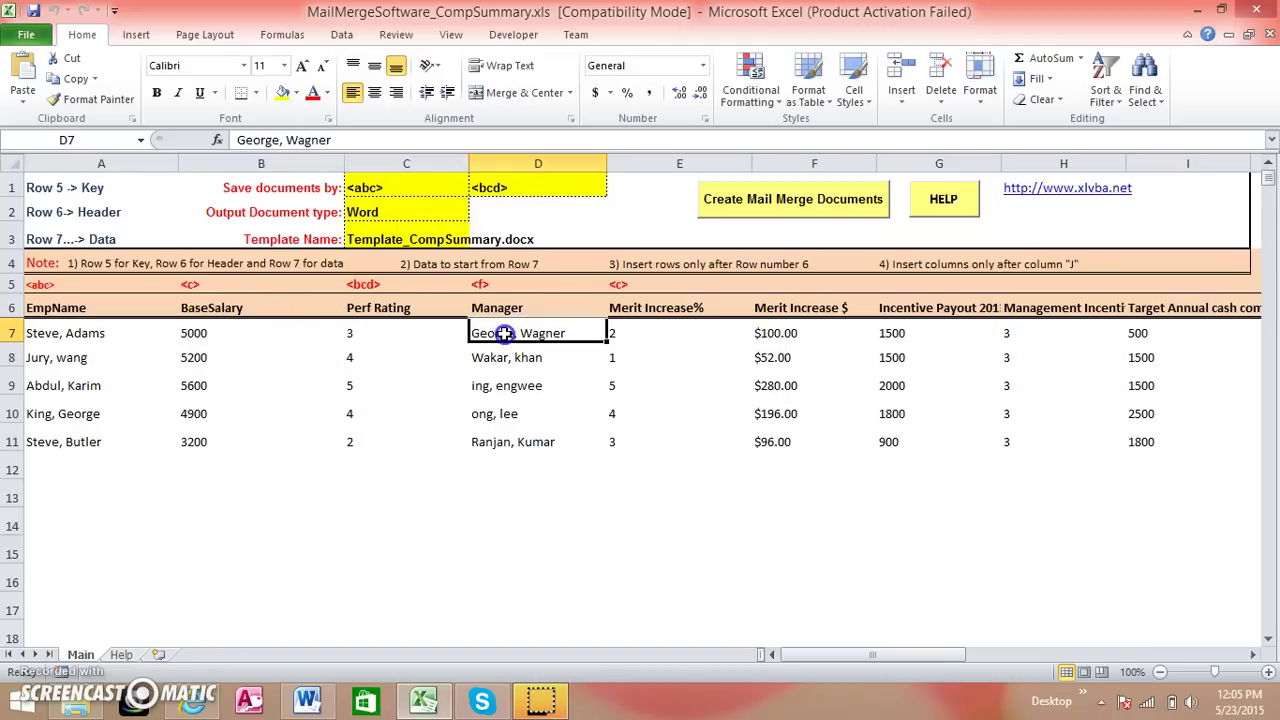
pyautogui.click(1199, 12)
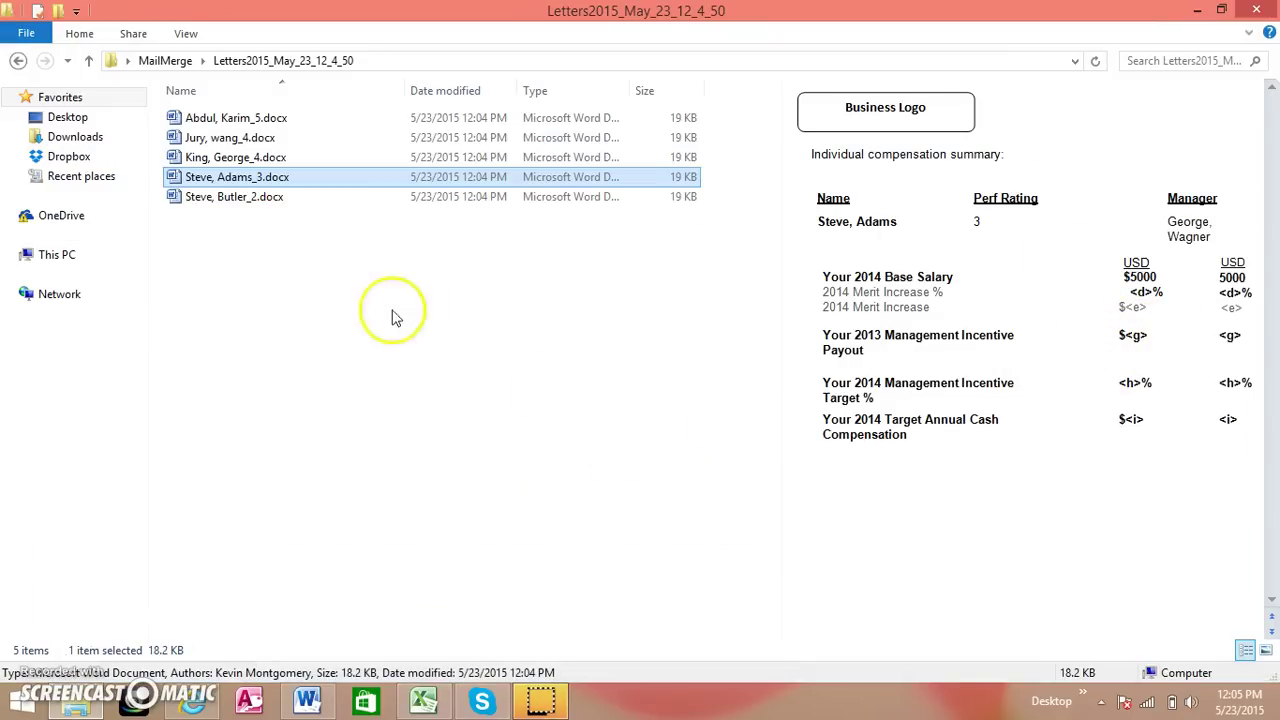
pyautogui.click(364, 323)
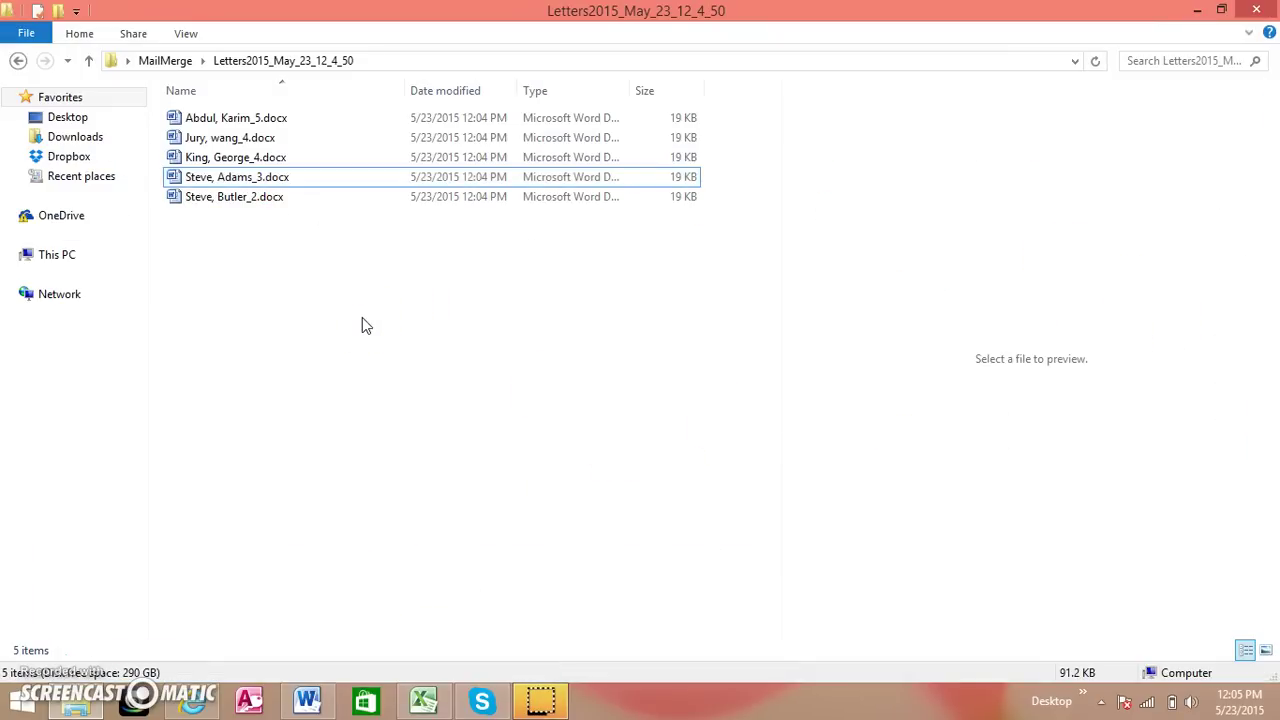